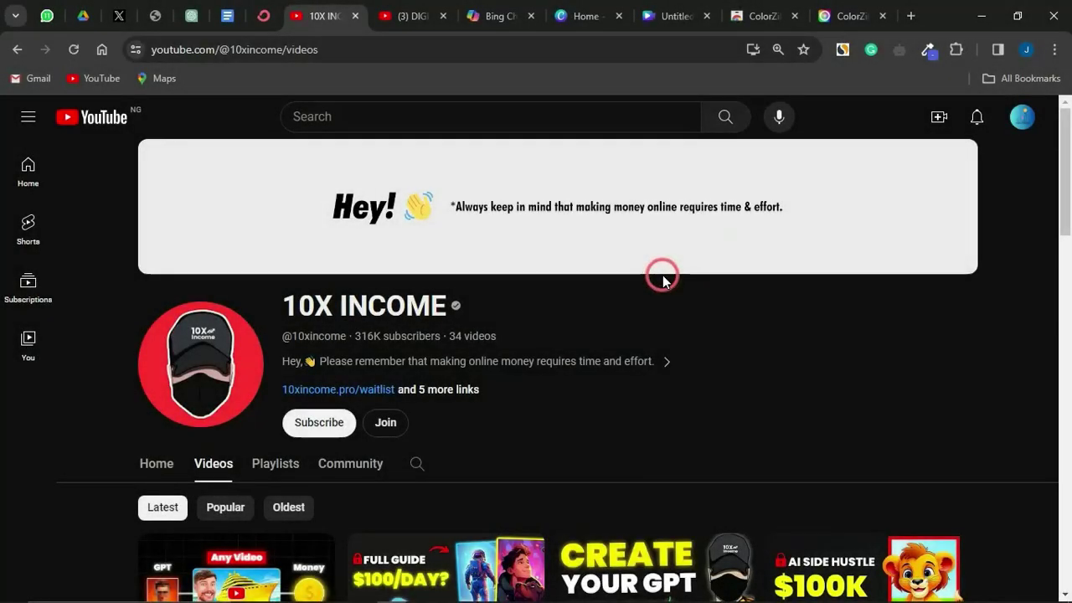
Browse the video lists of the 10X INCOME and DIGITAL INCOME PROJECT YouTube channels to compare their branding and thumbnails.
scroll(662, 279, down, 2)
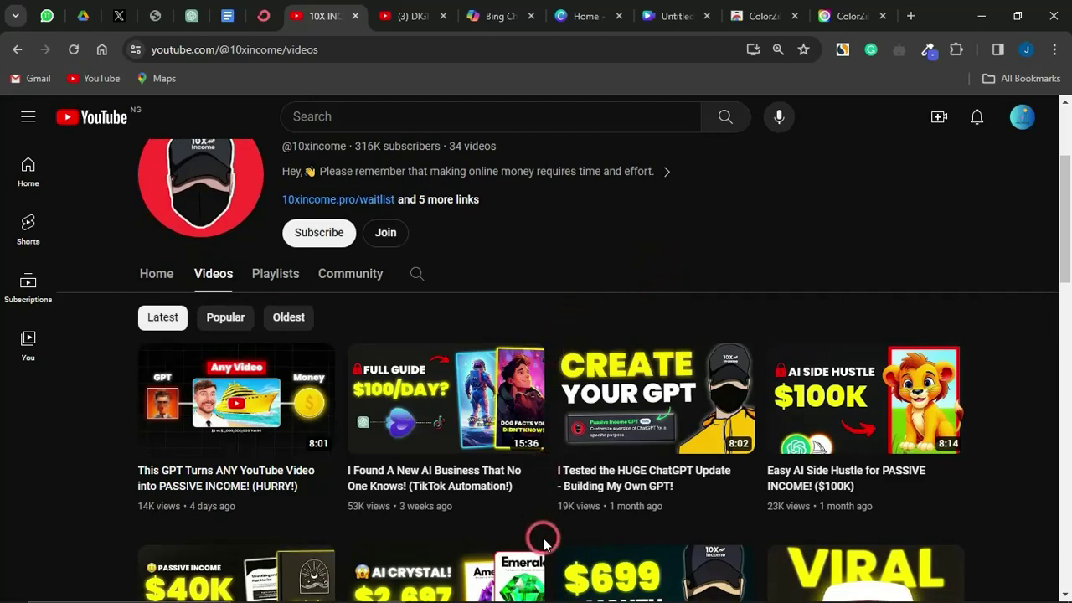
scroll(543, 532, down, 3)
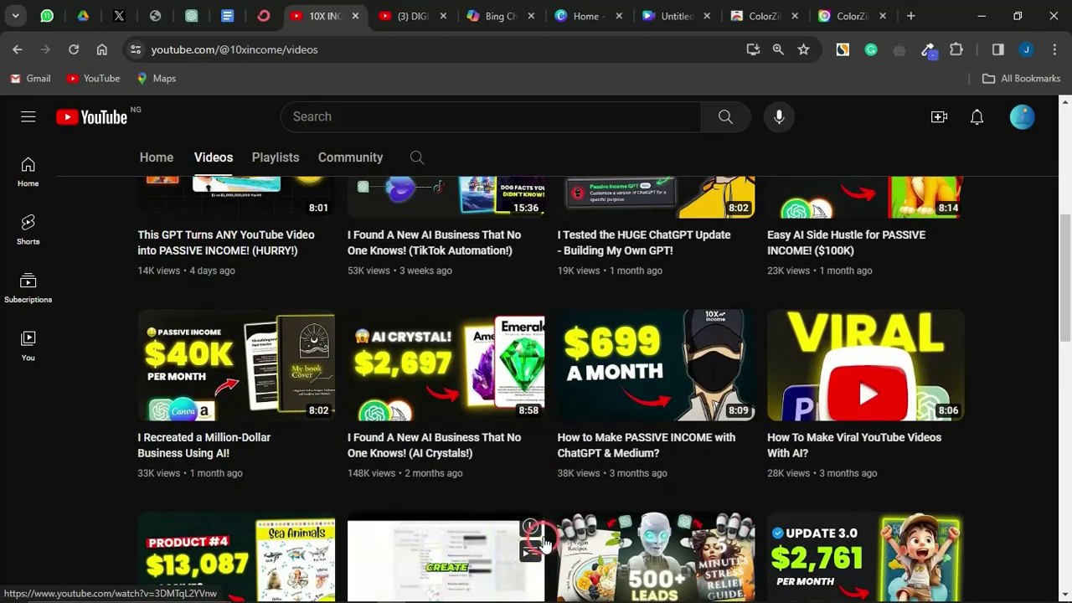
scroll(544, 490, down, 1)
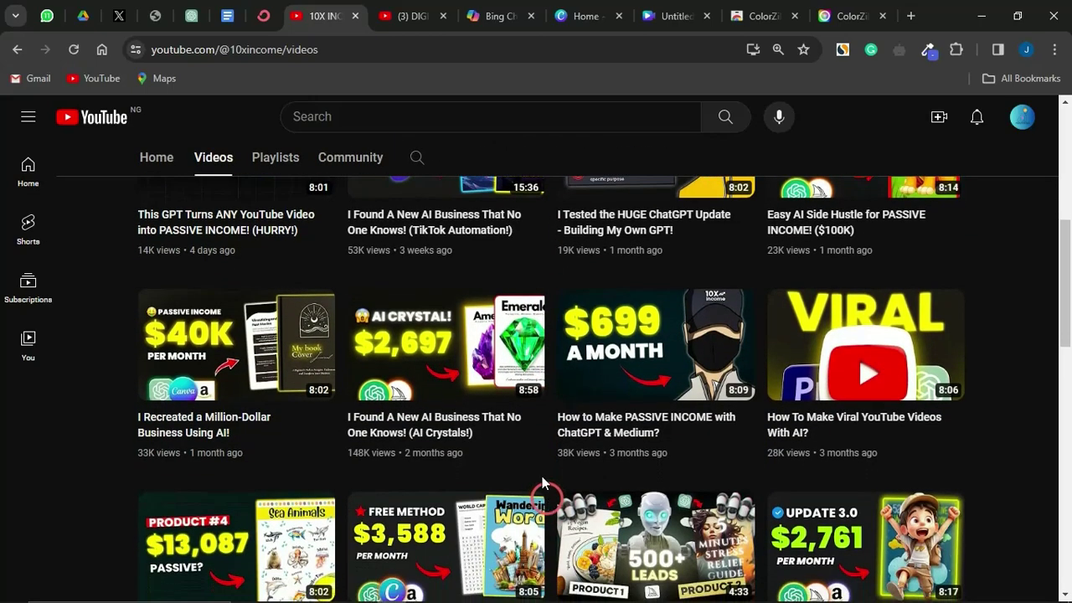
click(406, 15)
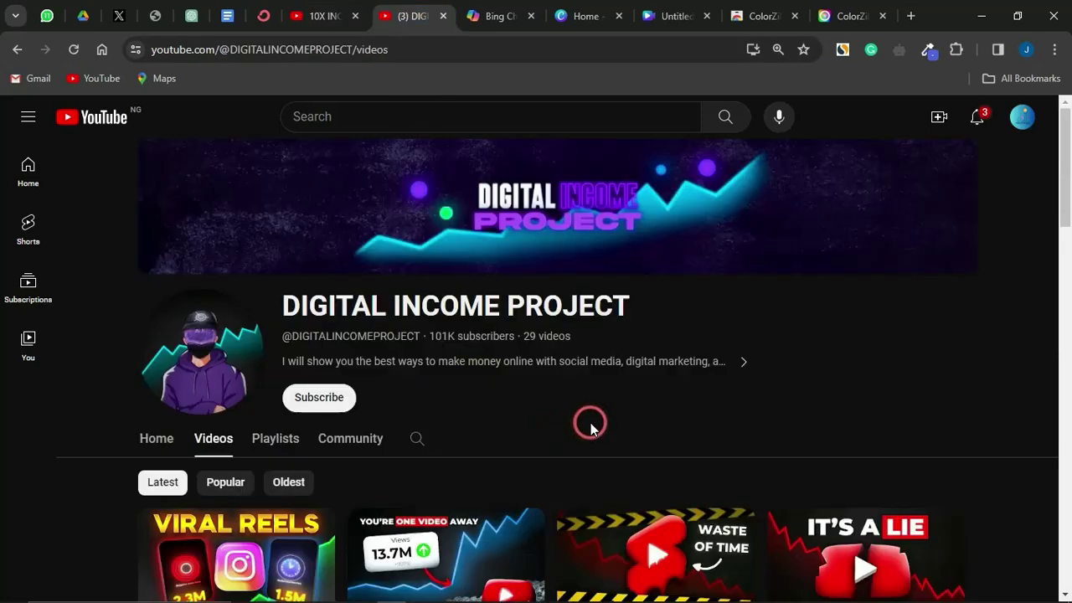
scroll(586, 436, down, 2)
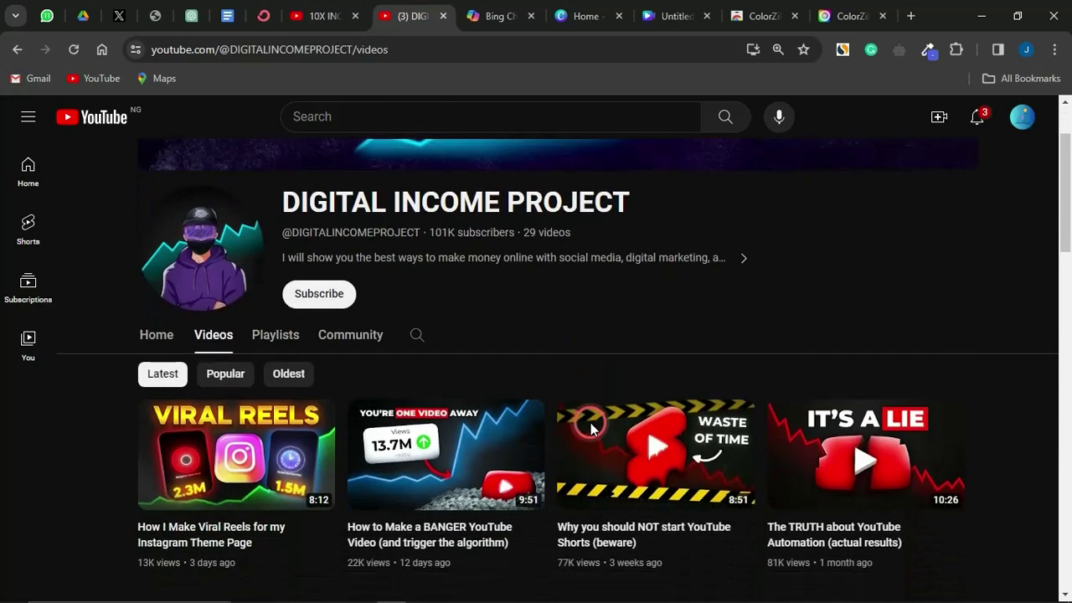
scroll(543, 514, down, 1)
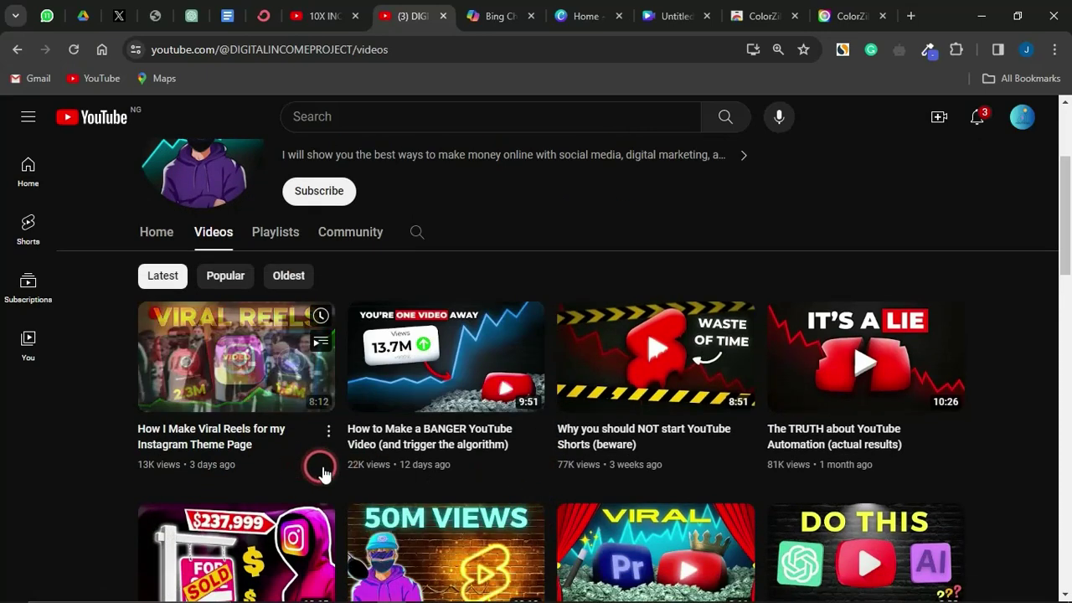
scroll(331, 474, down, 1)
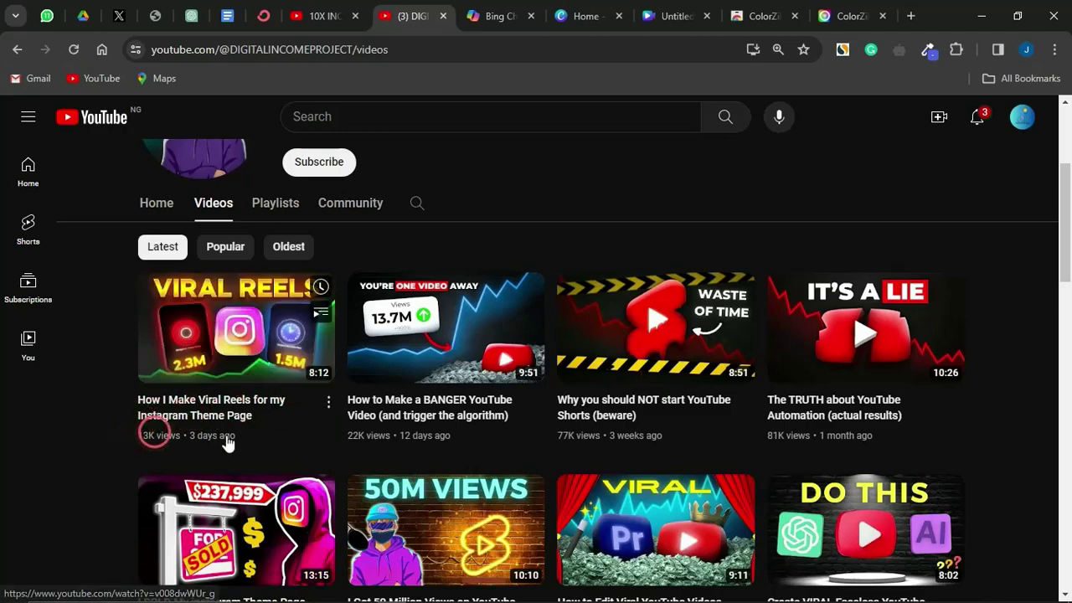
scroll(558, 455, down, 3)
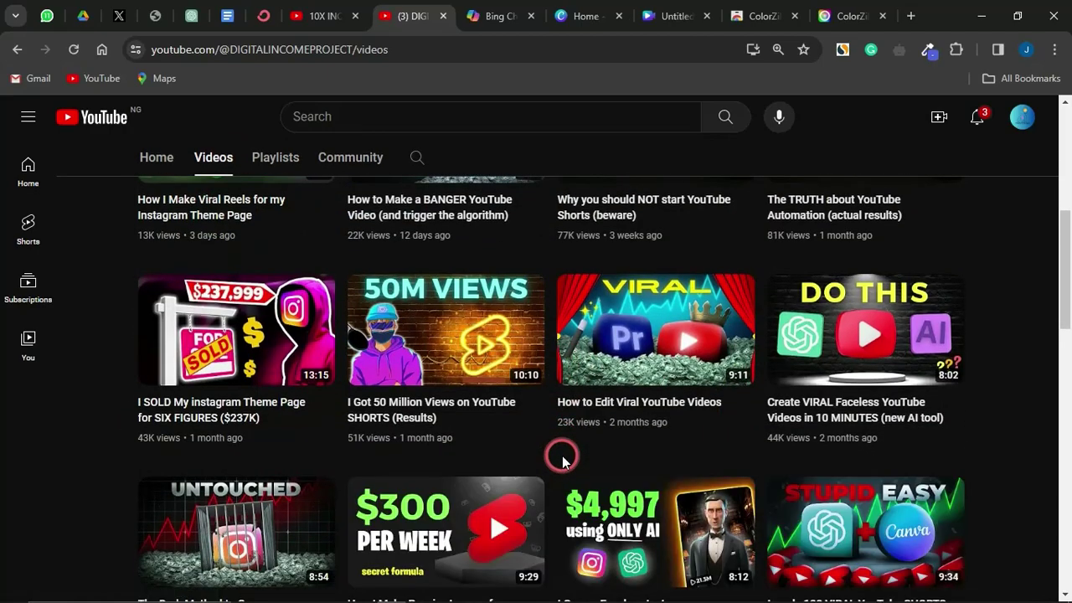
scroll(559, 456, down, 2)
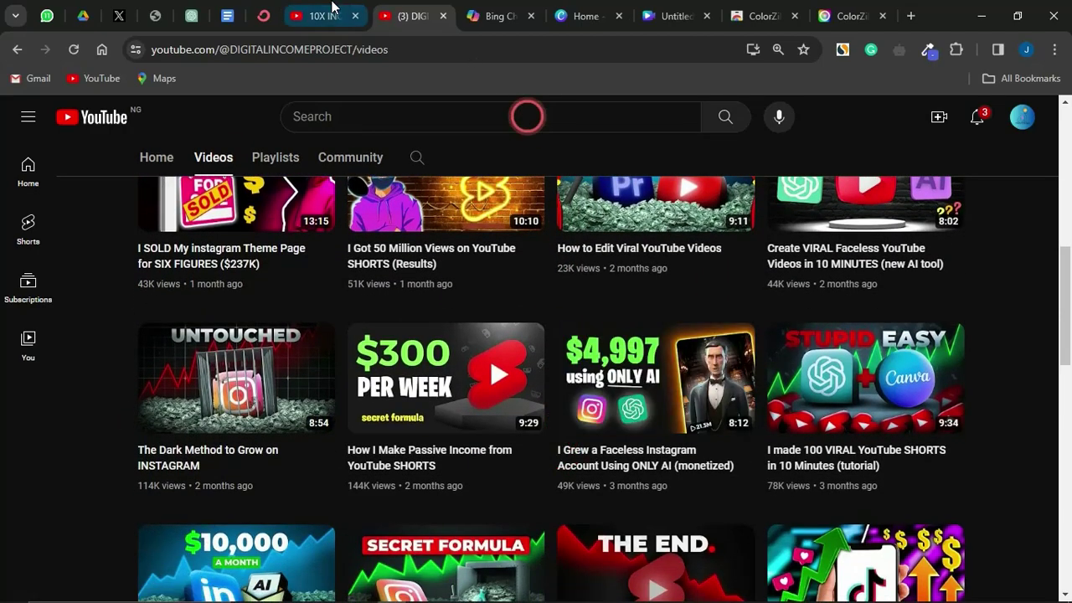
key(ctrl+shift+Tab)
scroll(568, 493, down, 3)
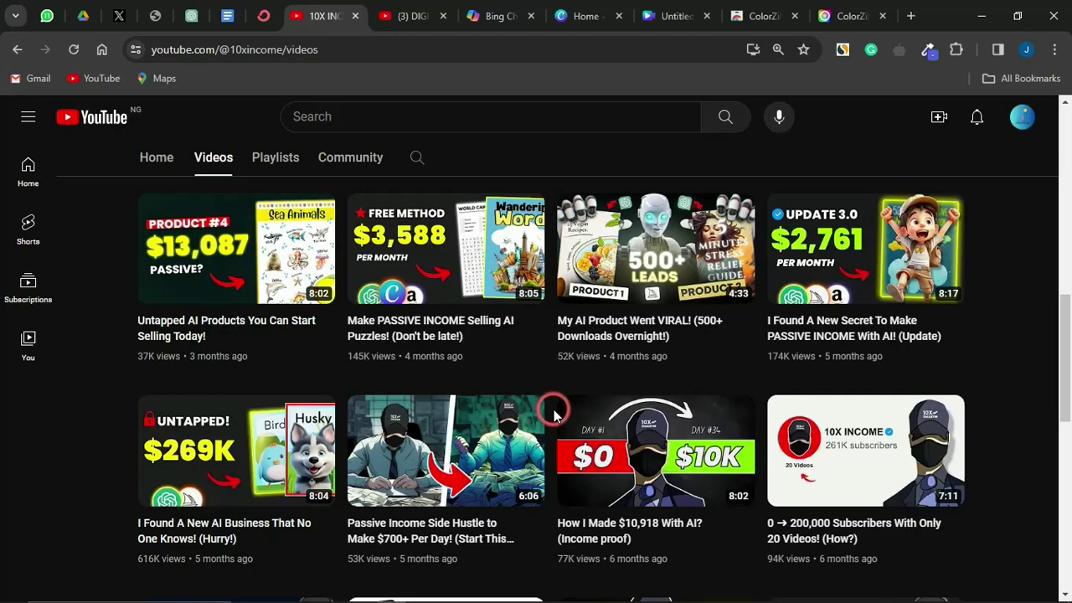
scroll(555, 408, up, 8)
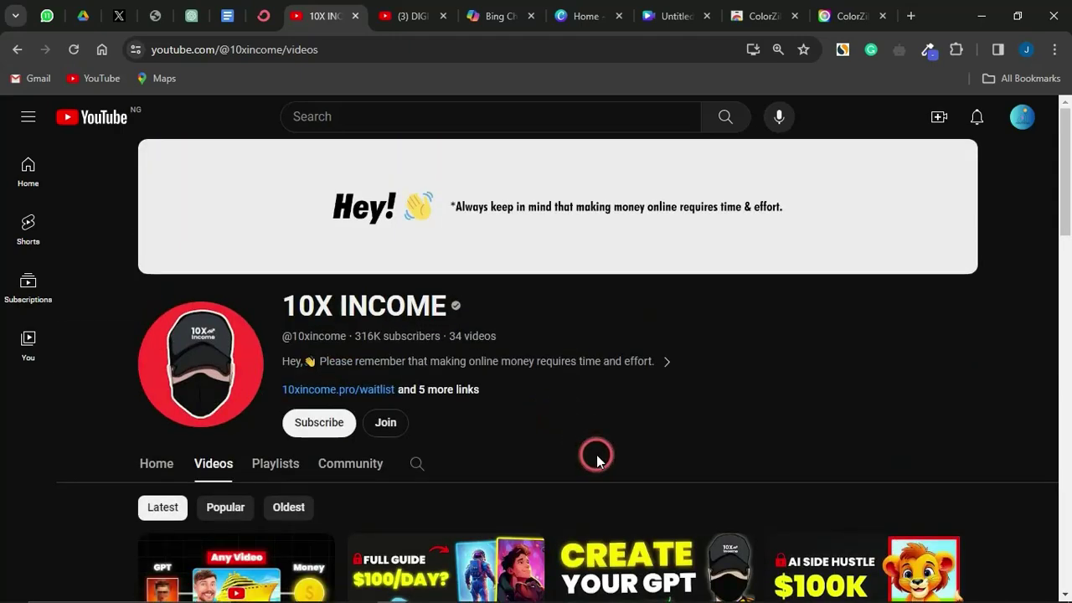
click(656, 390)
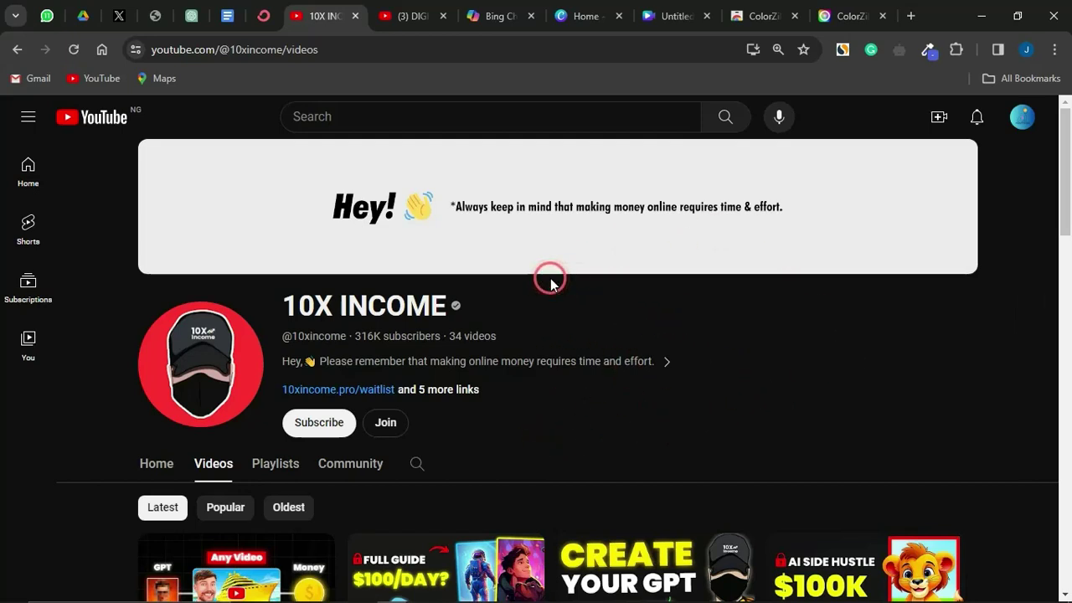
Prompt Bing Chat for an anime-cartoon male with headphone, black packable cap and purple hoodie, sitting upright at a table, facing camera in an expensive cyberpunk studio.
click(506, 10)
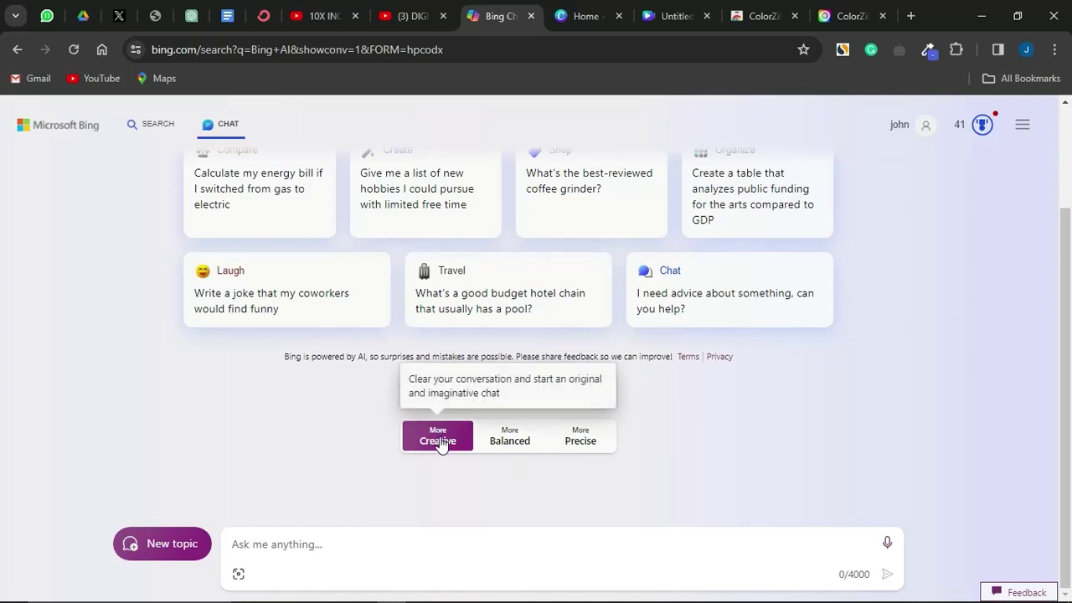
click(282, 544)
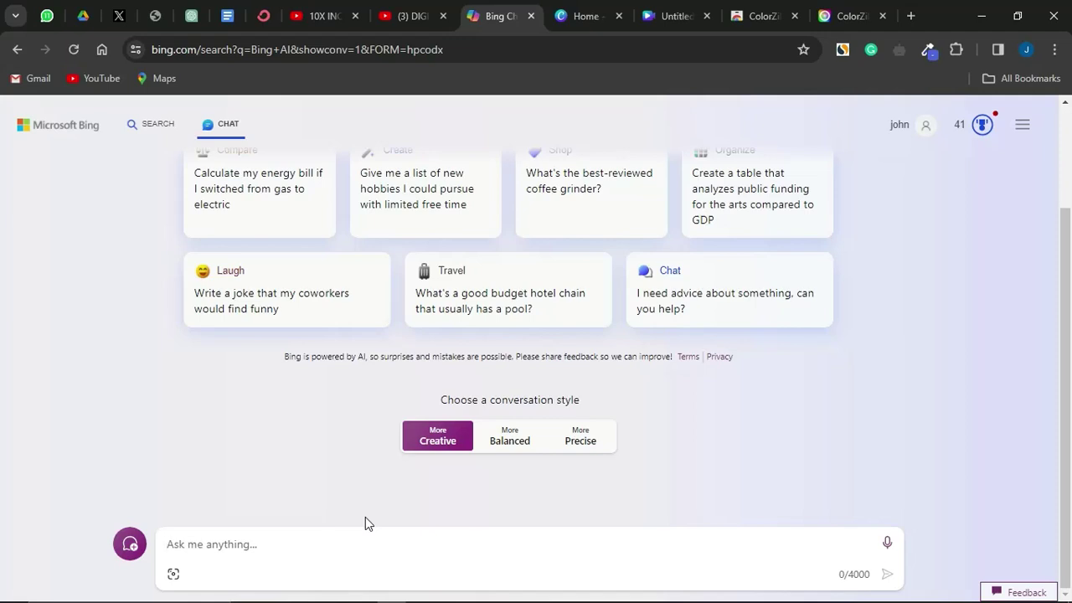
click(353, 545)
text(Anime cartoon of a male character with headphone and a black packable cap, sitting upright, looking straight into the camera in a very nice and expensive cyberpunk studio setup, table in front wearing a purple hoodie)
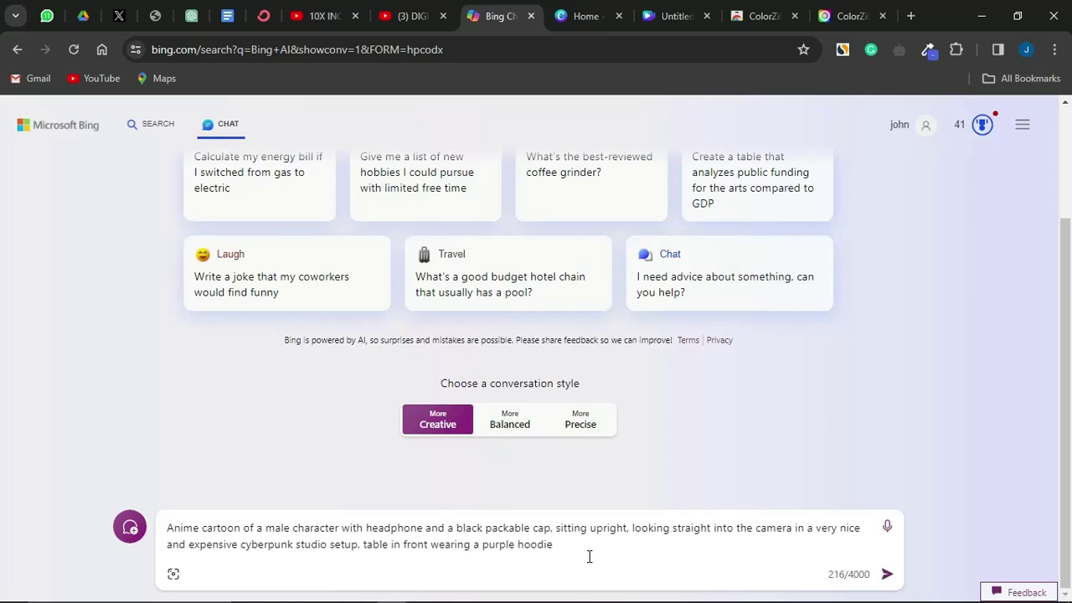
key(Return)
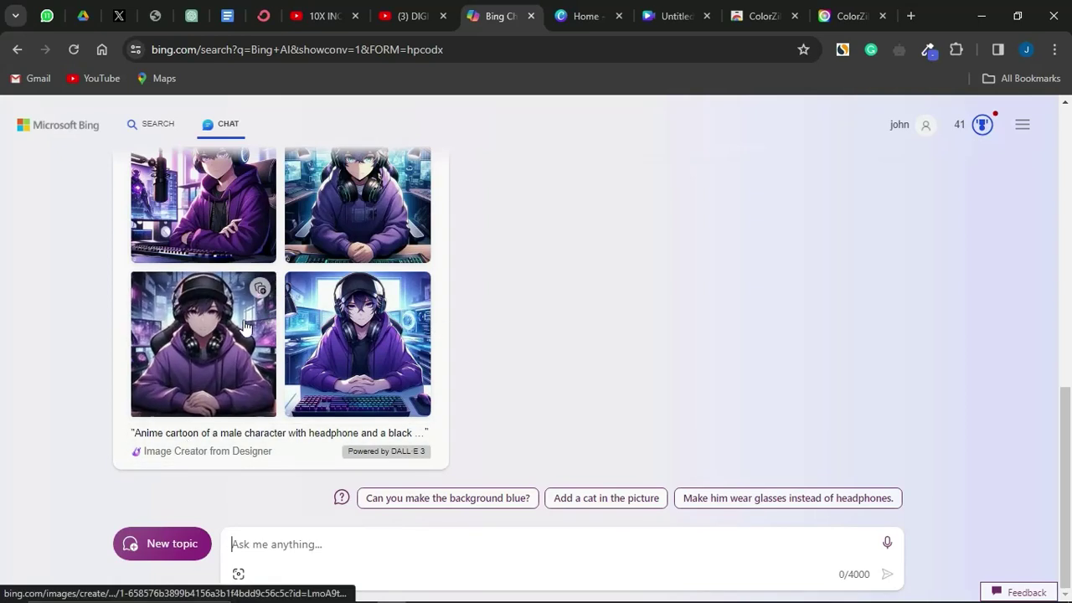
Open the generated image of the purple-hoodie character with the black cap and pink-lit monitors at full size in Image Creator.
click(199, 335)
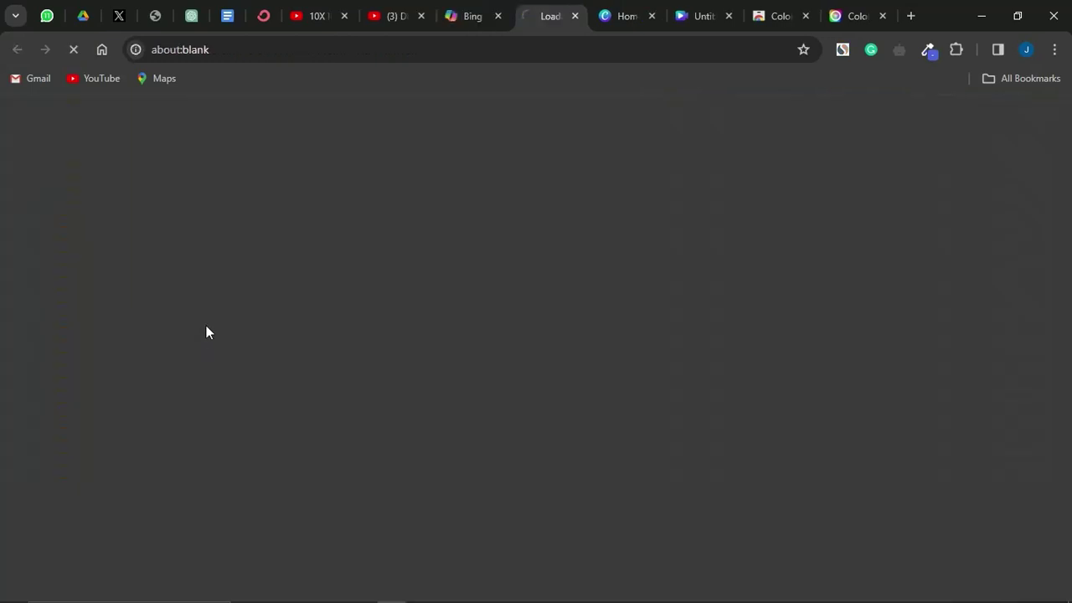
click(471, 10)
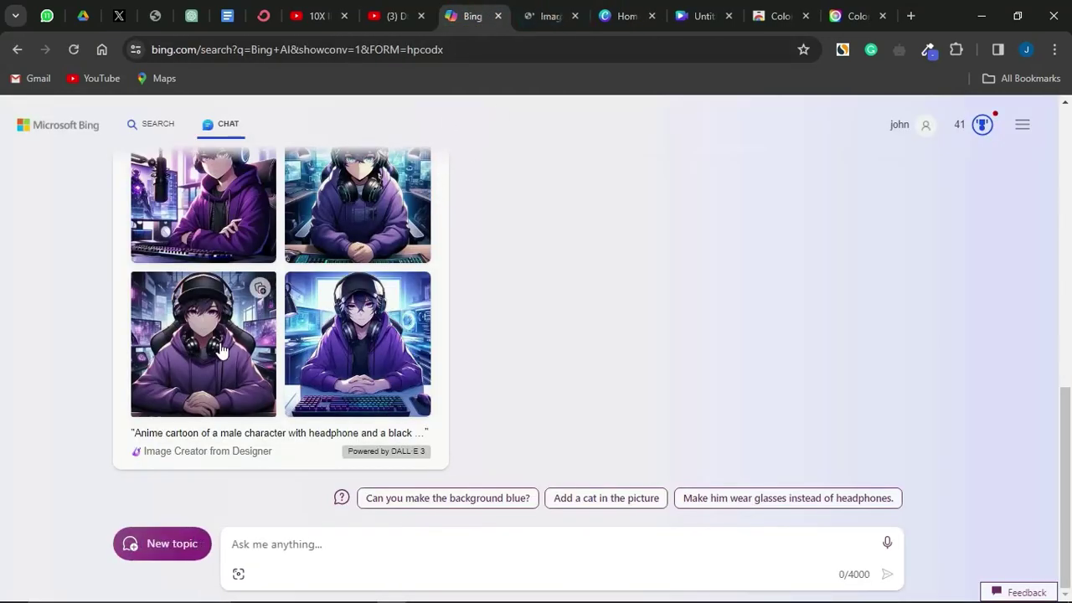
click(549, 15)
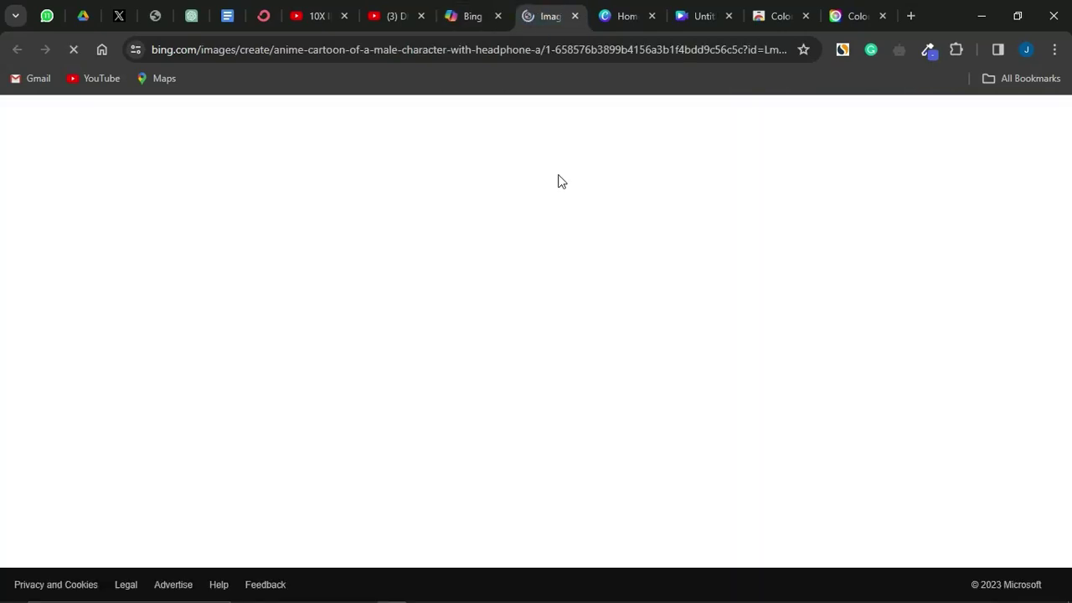
click(582, 283)
click(518, 346)
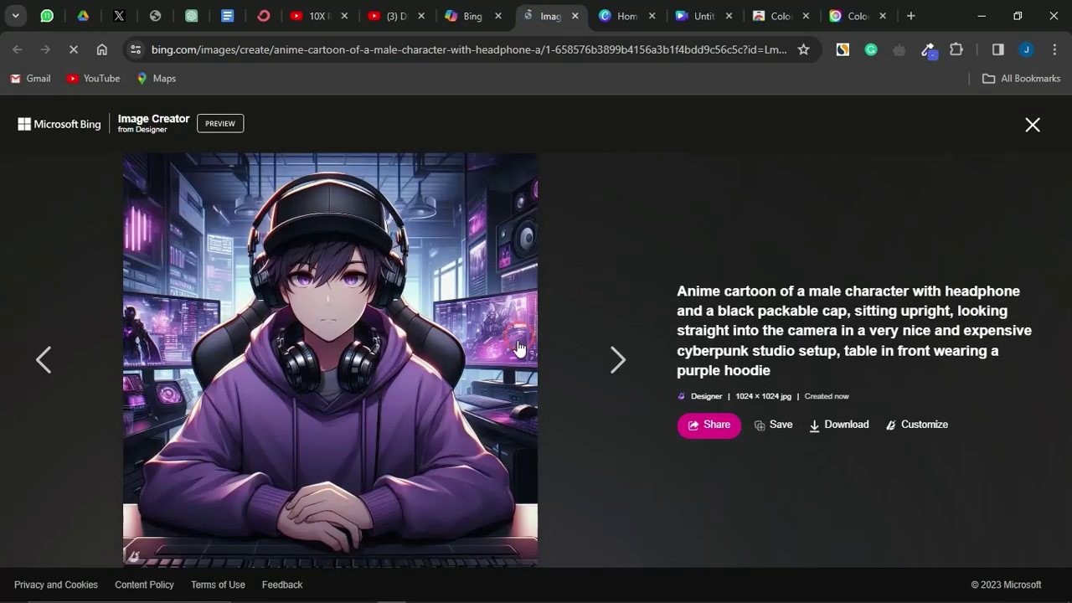
Compare the character with the neighbouring blue-lit variant, and download the version with the pink-lit monitors.
click(617, 362)
click(43, 362)
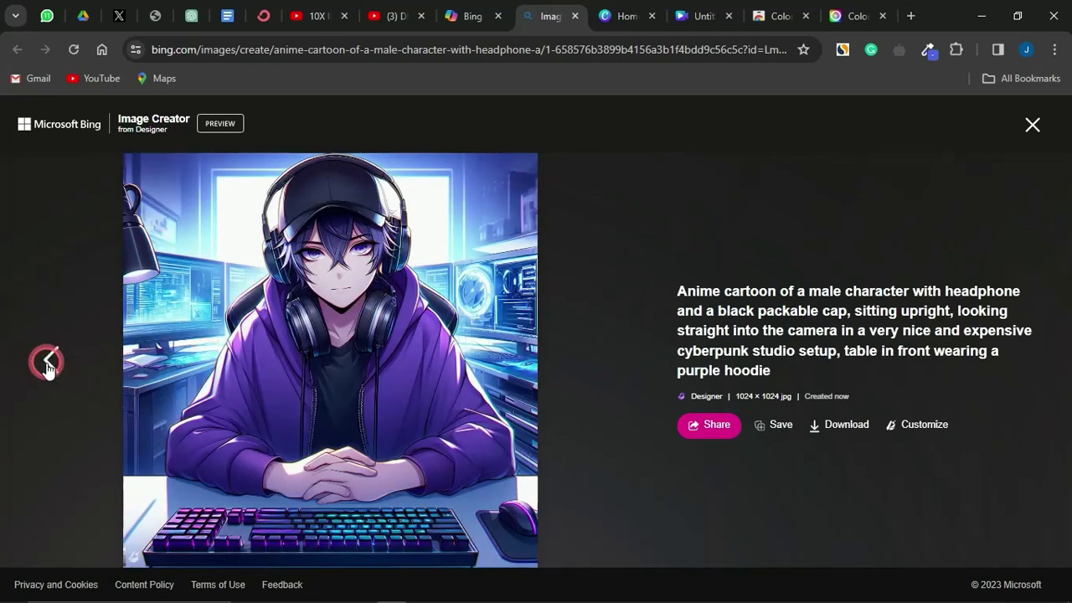
click(618, 362)
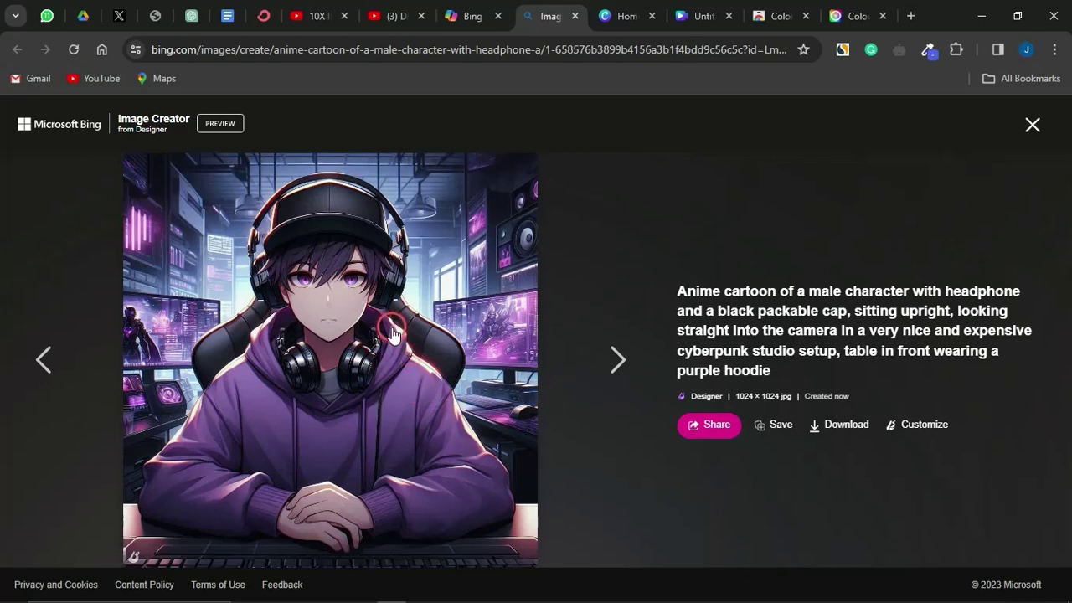
click(840, 424)
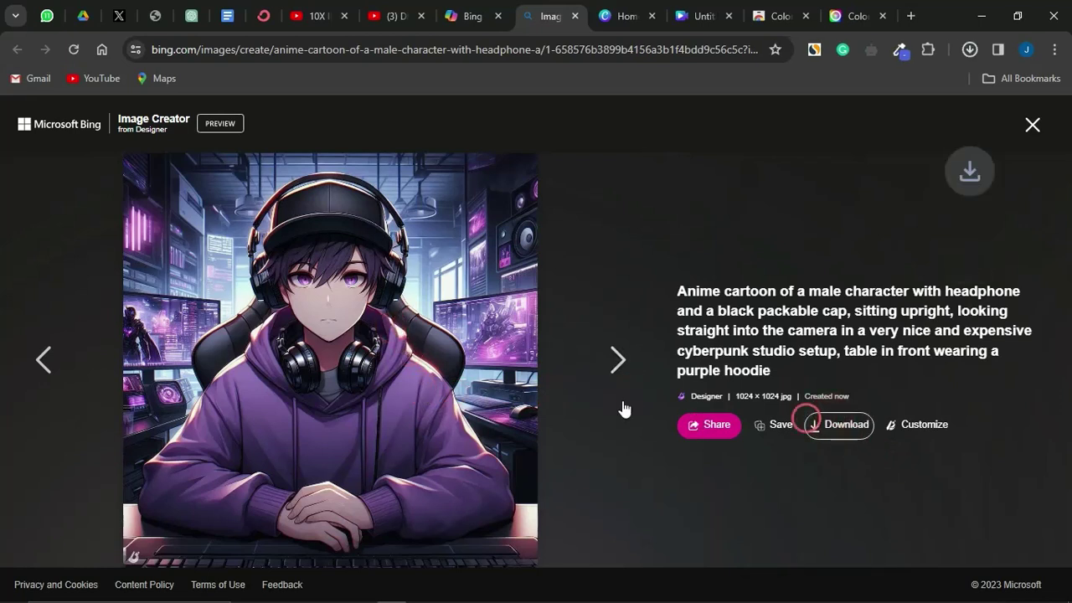
click(662, 129)
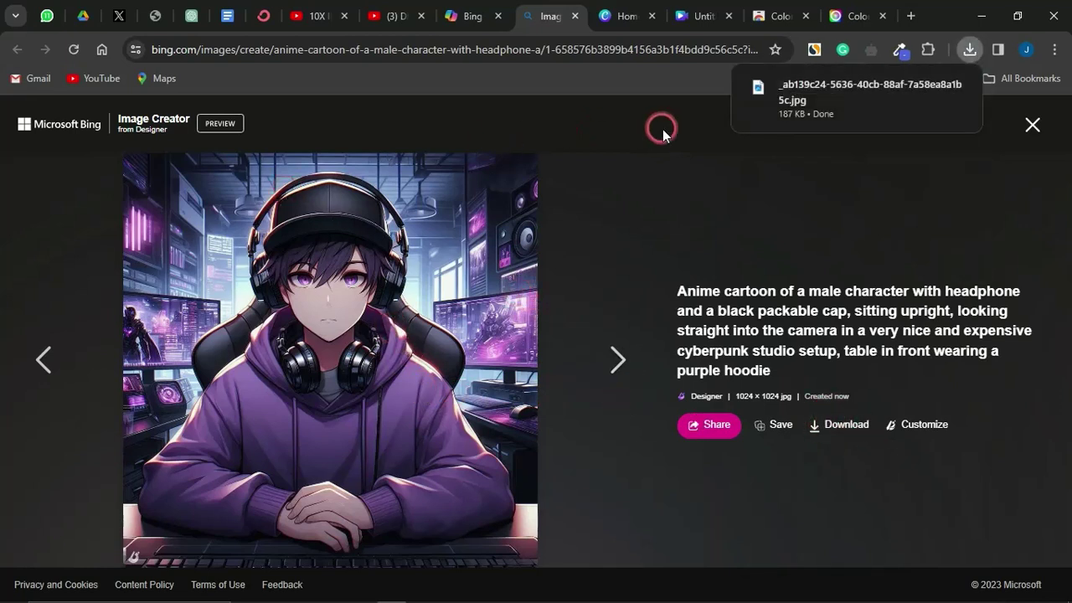
Create a blank Video design in Canva and upload the downloaded character image to it.
click(624, 16)
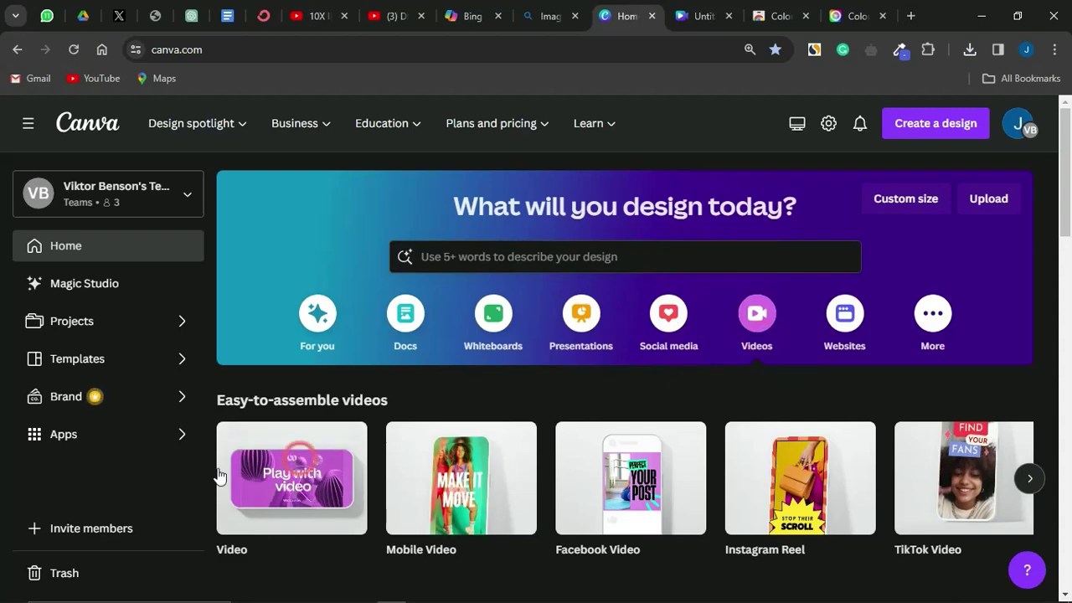
click(330, 478)
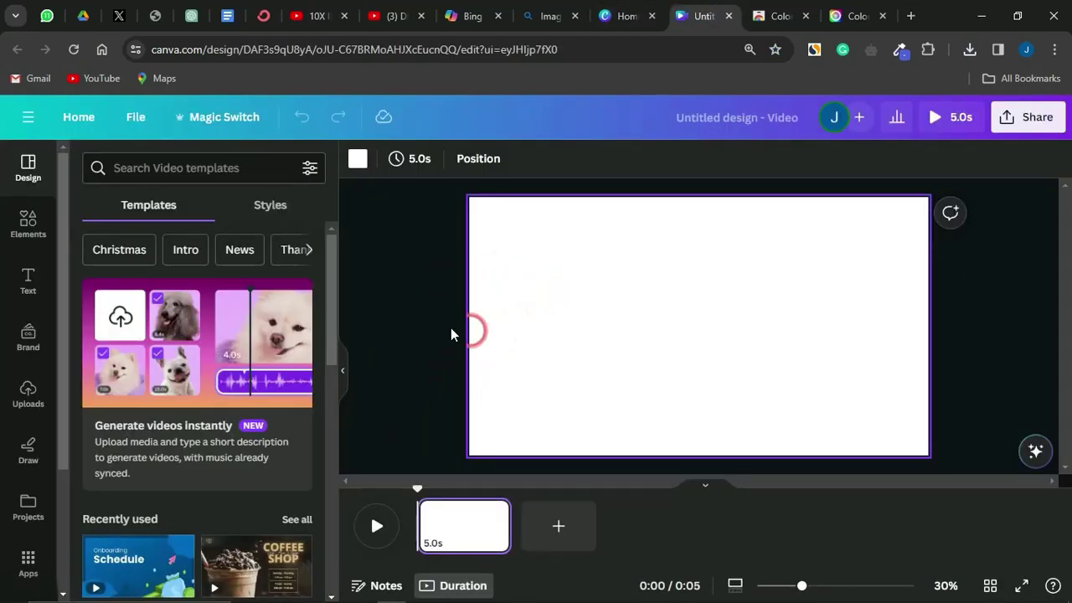
click(23, 407)
click(186, 213)
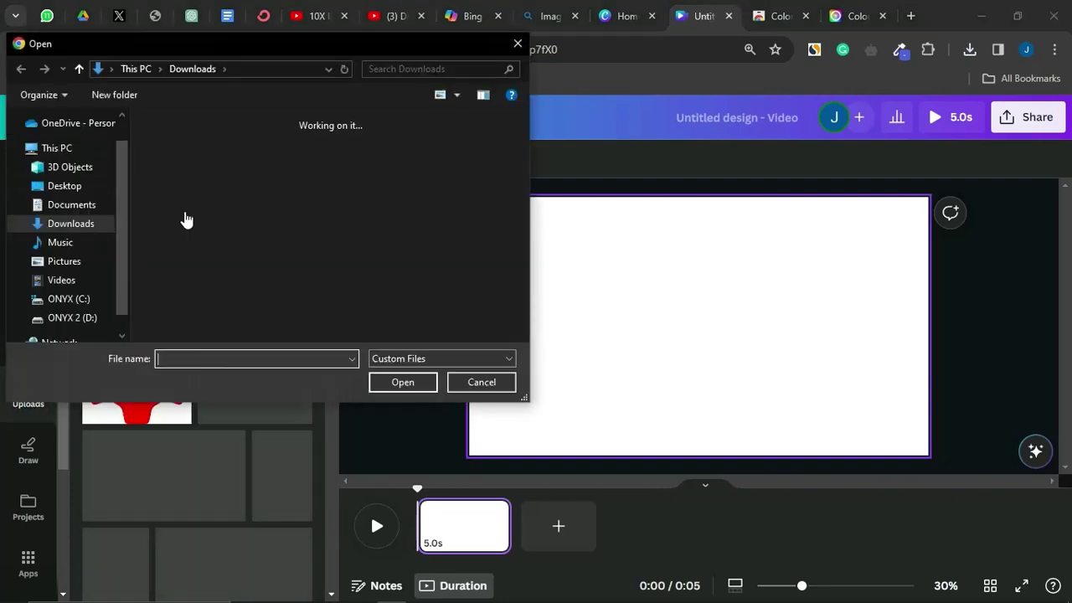
double_click(198, 189)
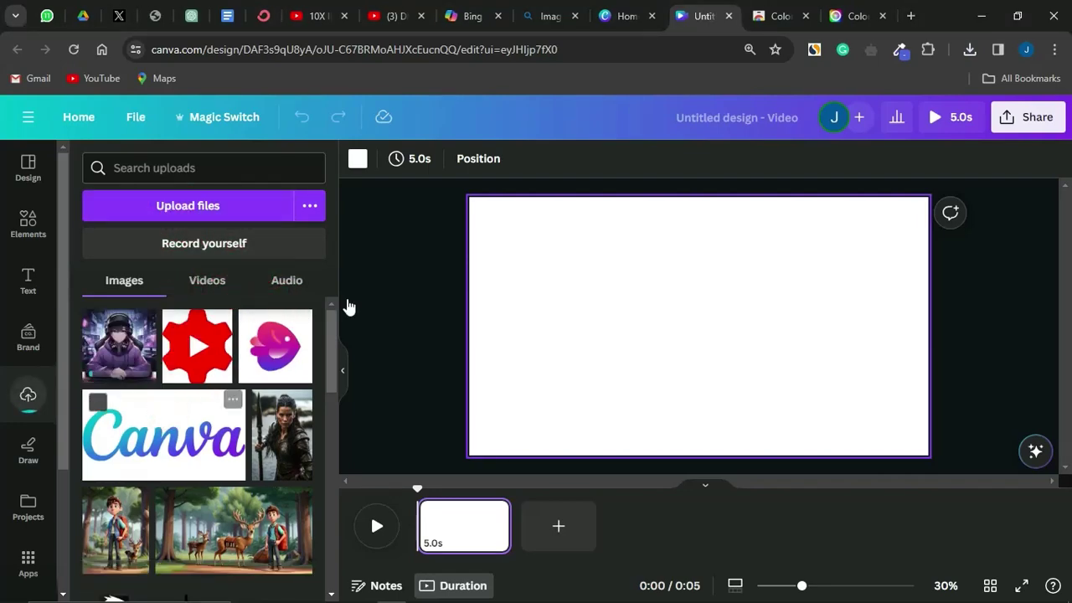
Prompt Bing Chat for a realistic non studio setup in a room, cyberpunk background, front view with a table and a computer.
click(472, 10)
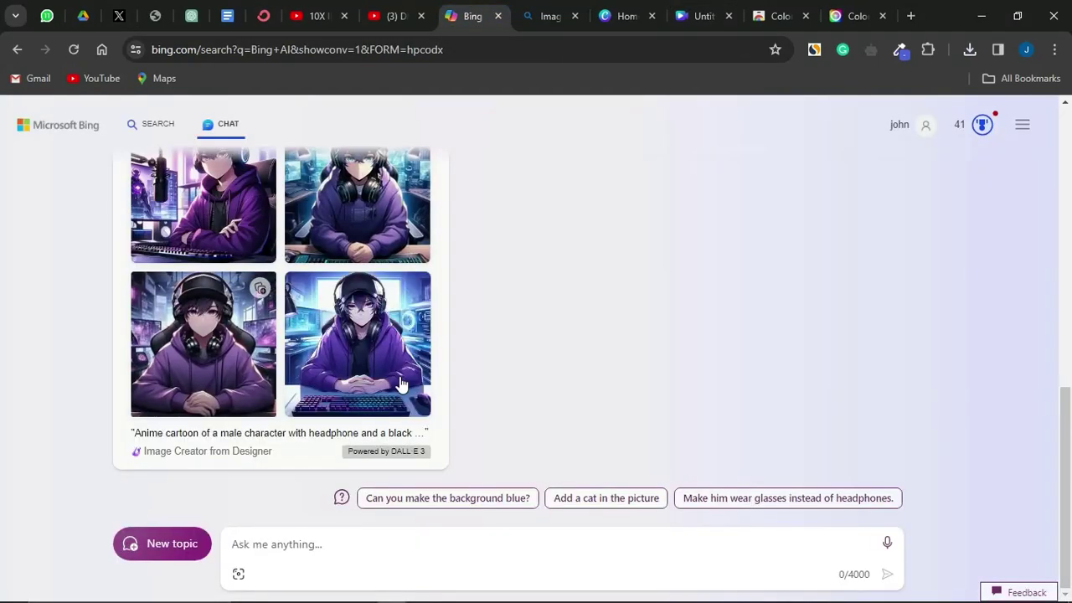
click(346, 542)
text(Design a realistic non studio setup in a room, cyberpunk background, front view with a table and a computer)
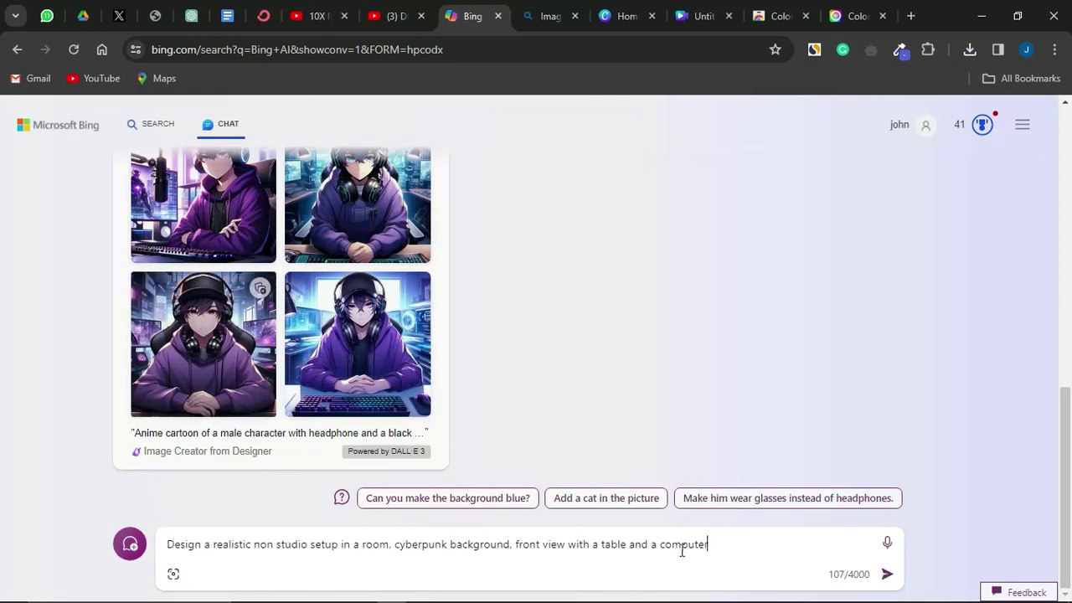
key(Return)
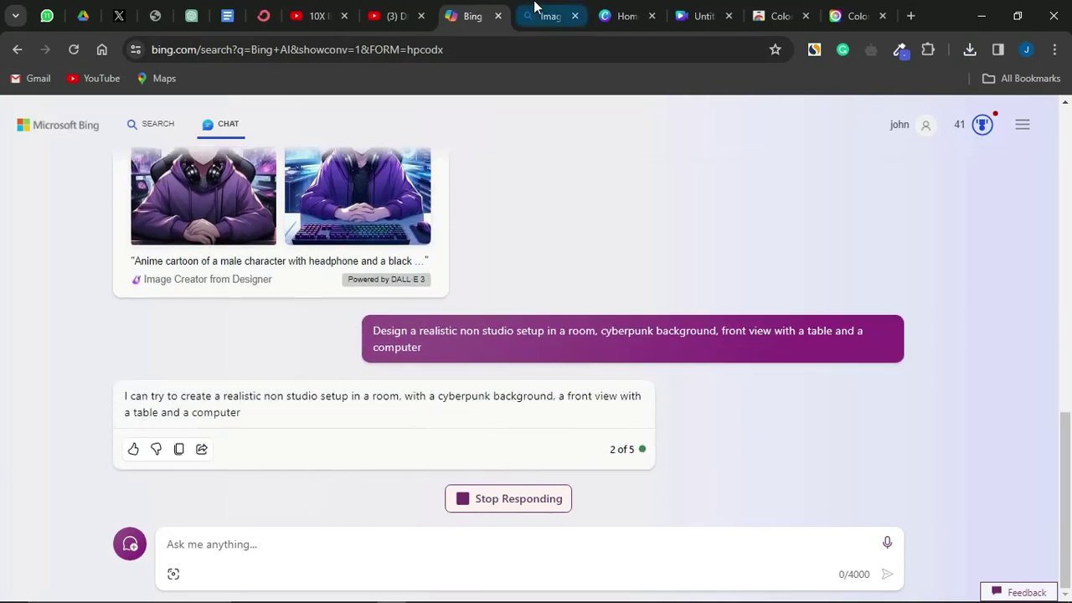
Place the uploaded character image on the Canva video page and enlarge it, centred, to the full page height.
click(696, 16)
click(126, 345)
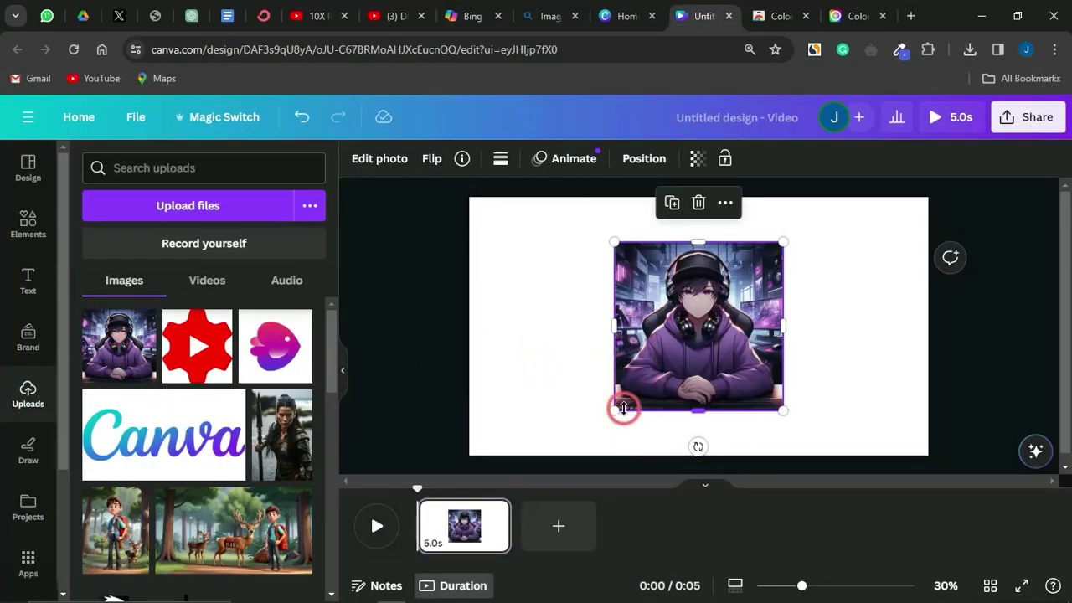
drag(614, 411, 587, 468)
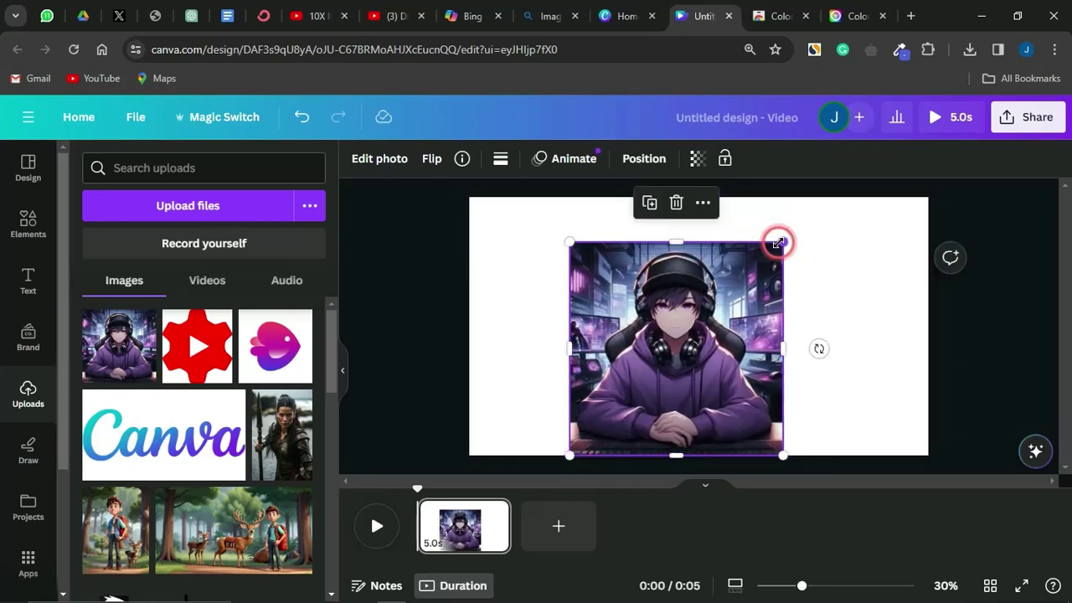
drag(779, 242, 802, 179)
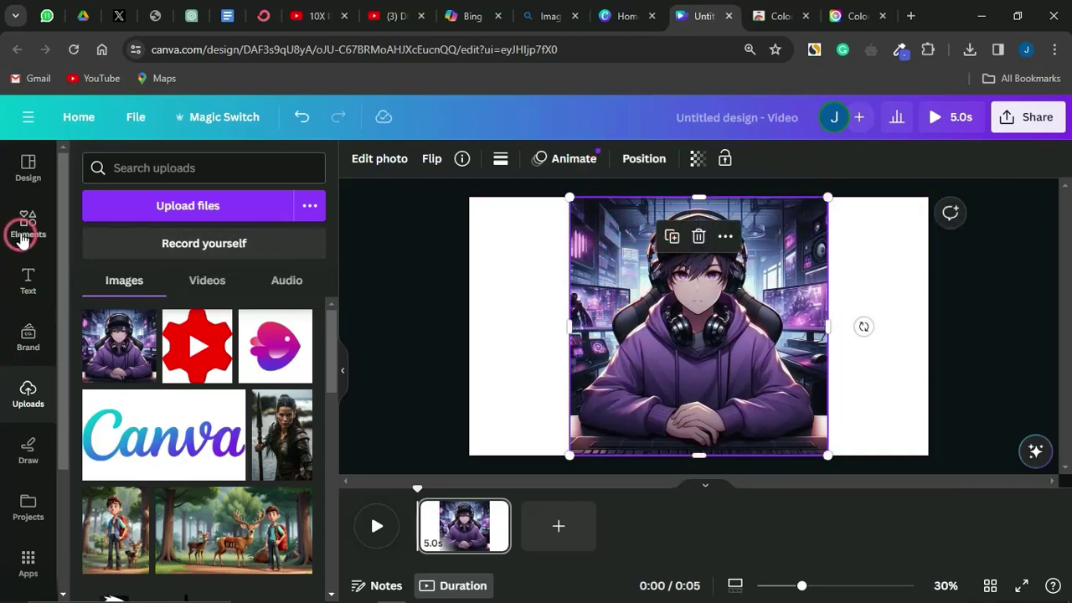
click(510, 310)
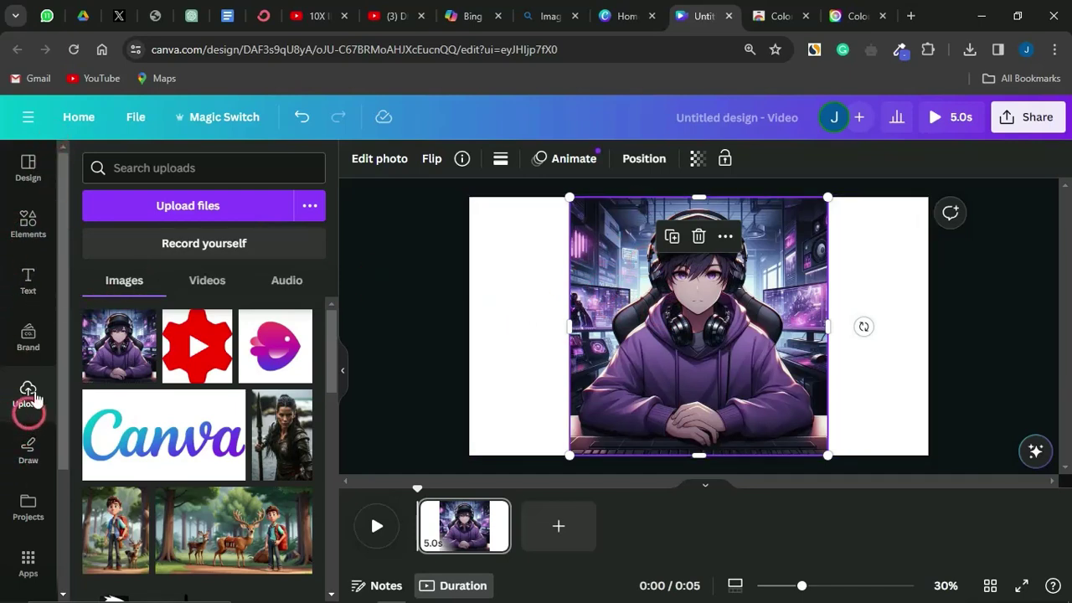
Search the Canva apps for Background Eraser.
scroll(15, 515, down, 2)
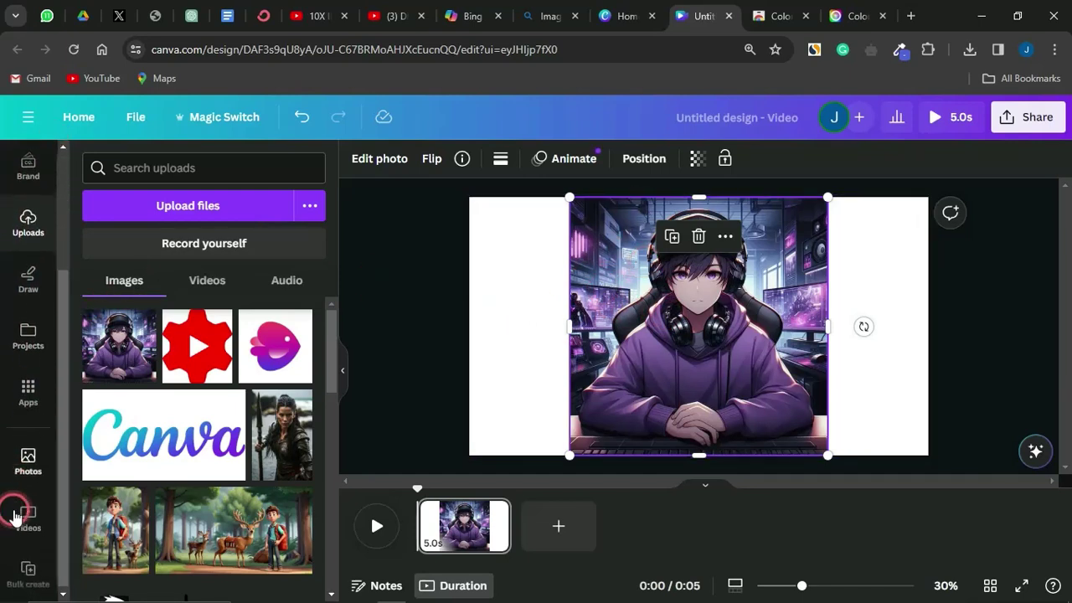
click(25, 390)
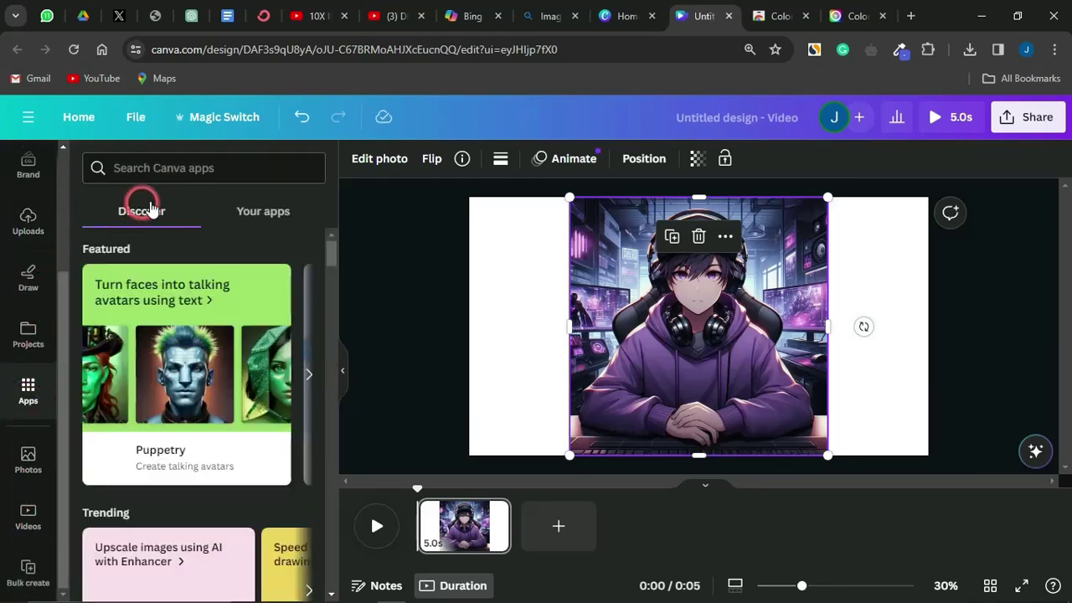
click(149, 167)
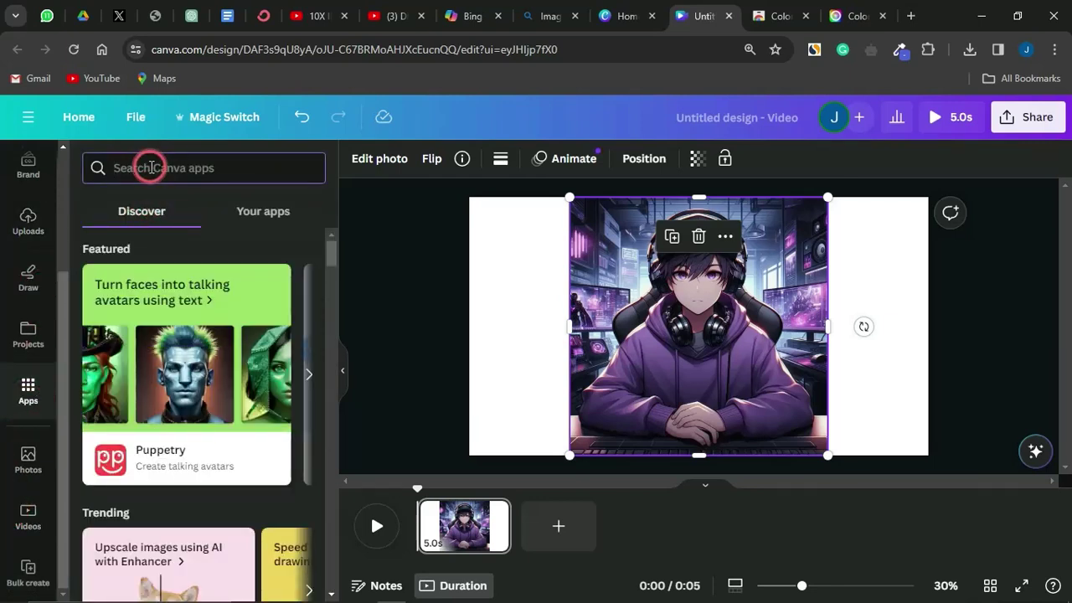
text(Background Eraser)
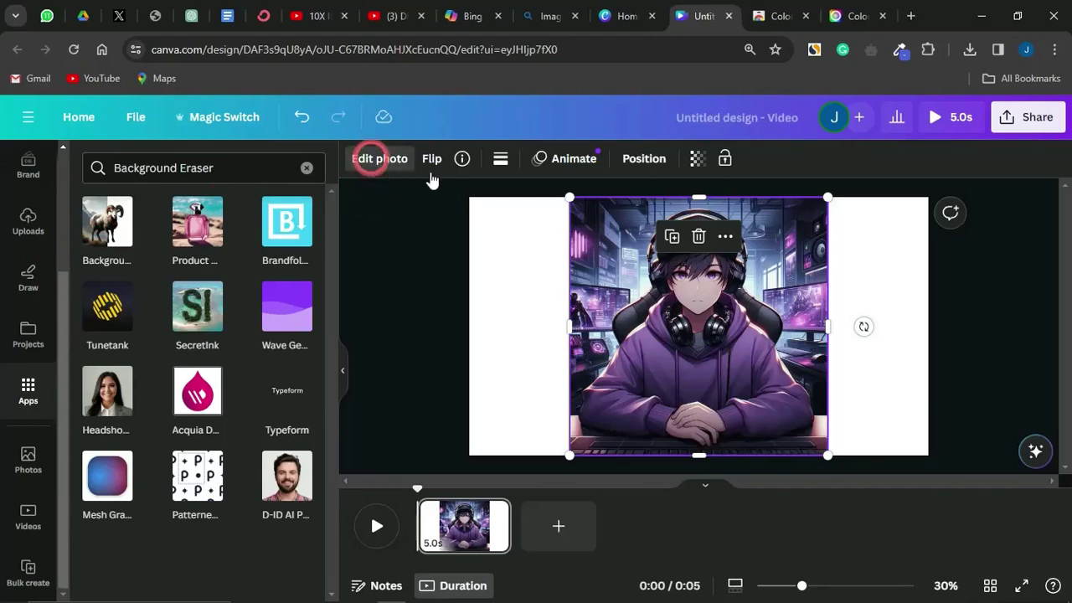
Remove the background from the character image with BG Remover.
click(373, 158)
click(113, 285)
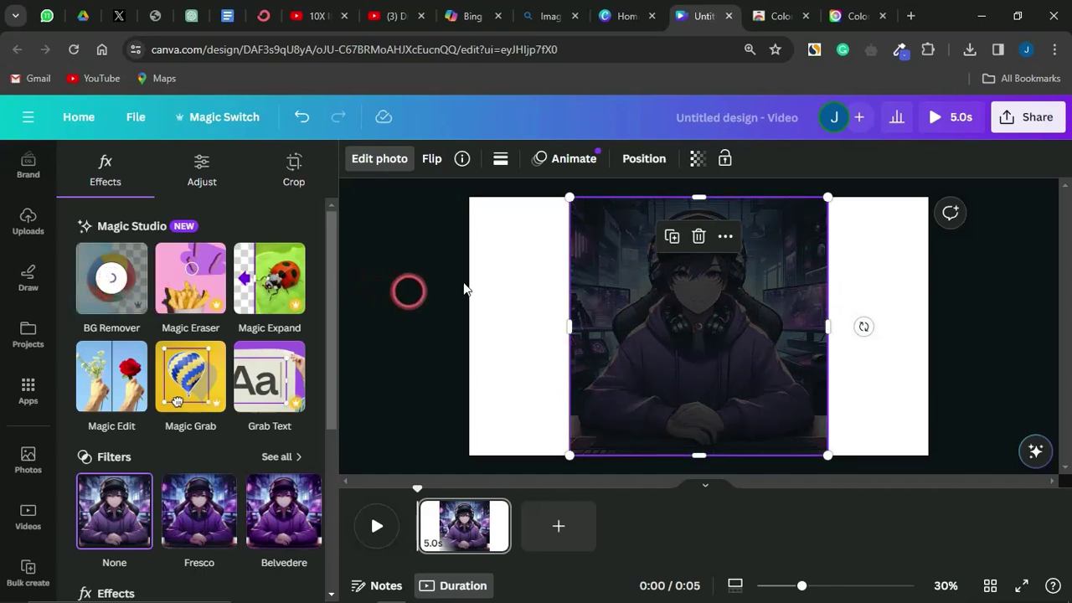
click(876, 354)
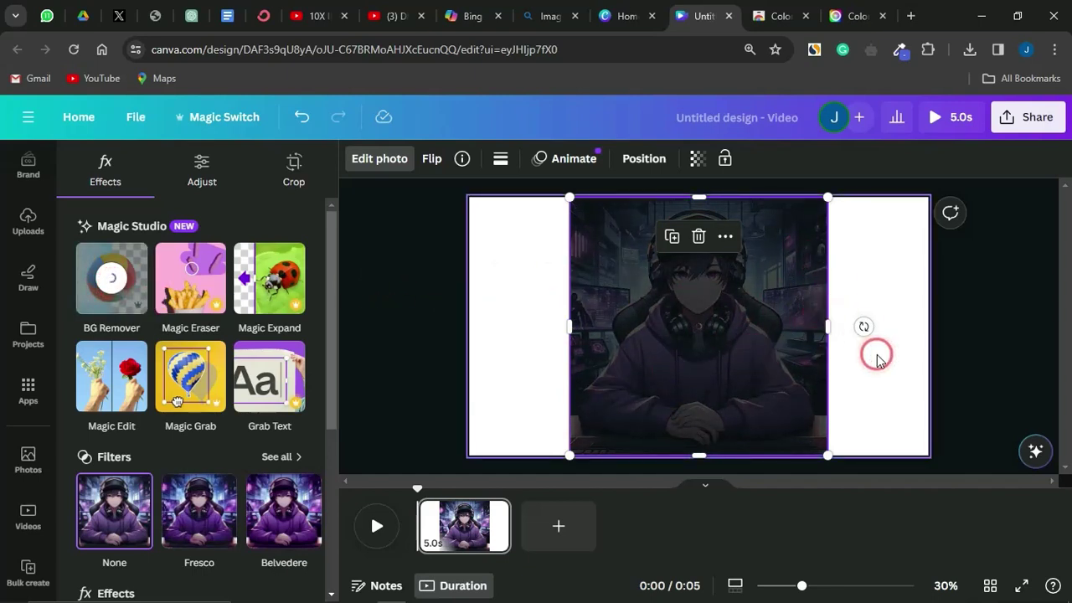
click(675, 349)
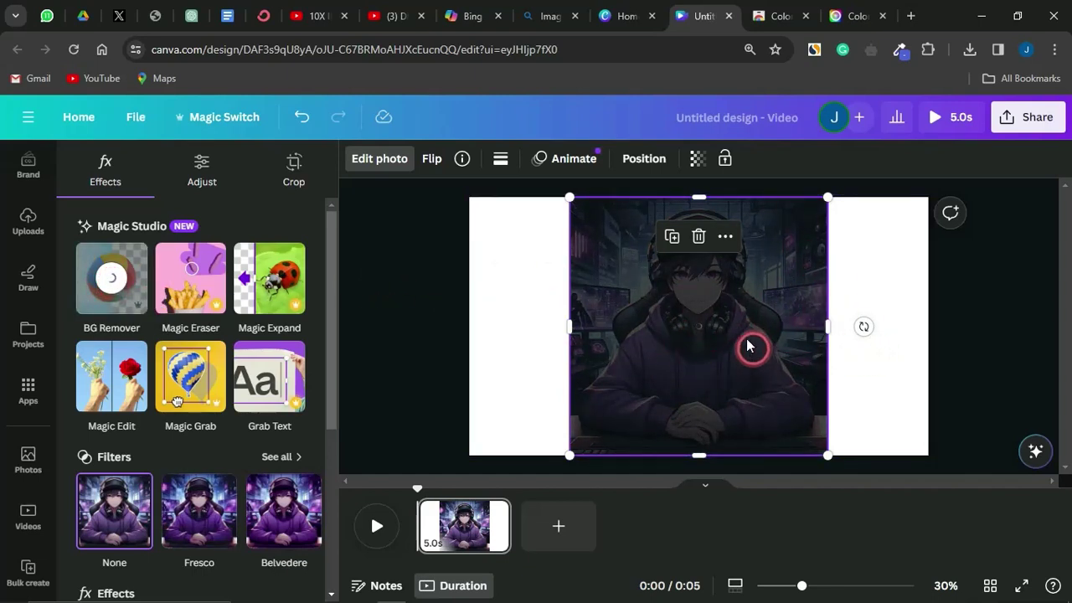
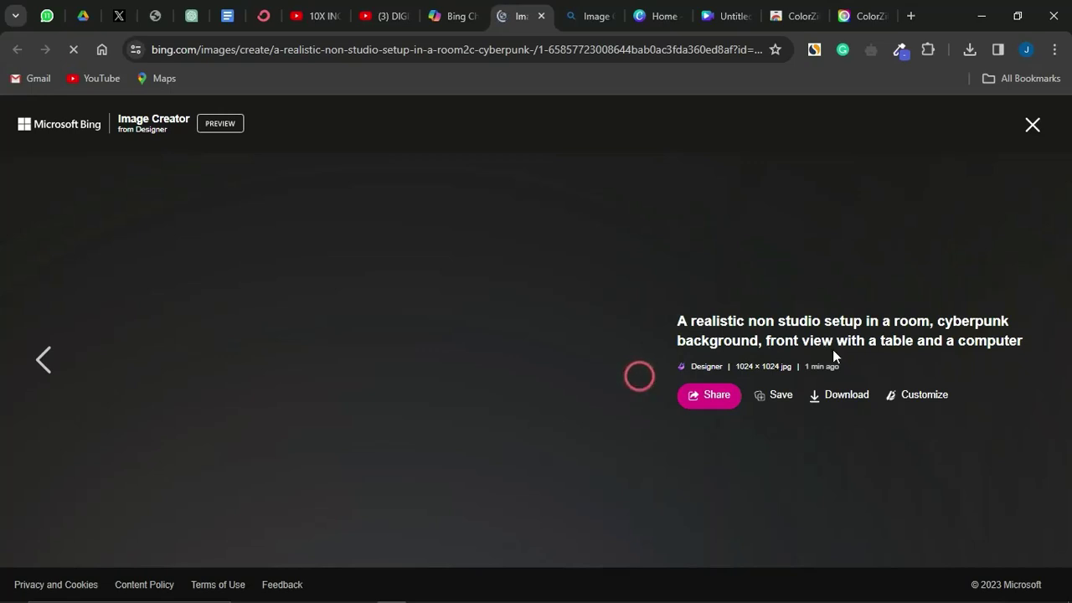
Download the teal-lit room image in Bing Image Creator, browse the other variants, and download the pink-and-blue one with the glowing moon.
click(836, 399)
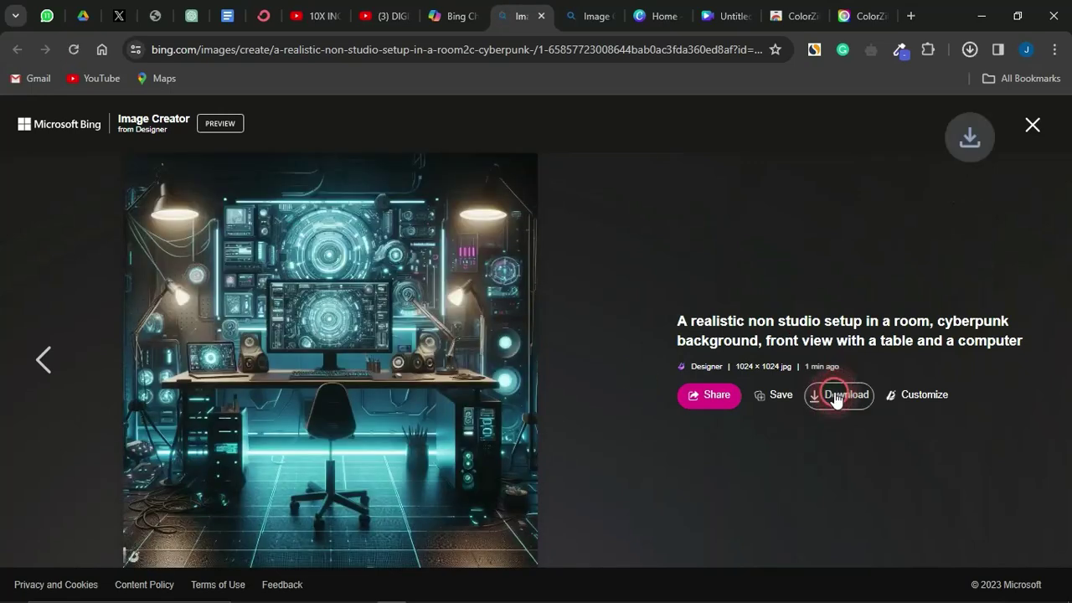
click(44, 365)
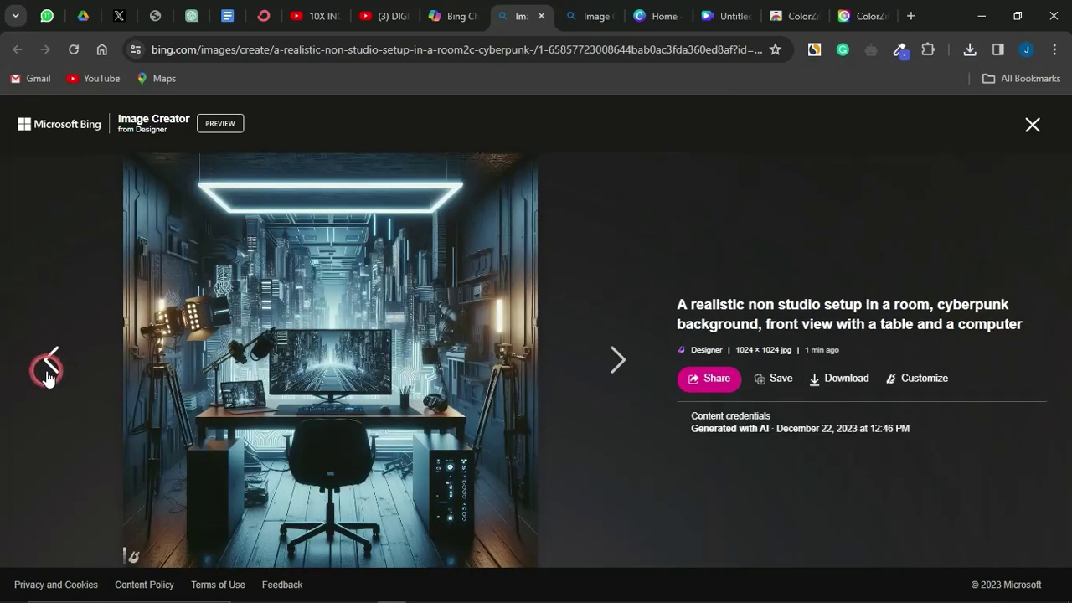
click(46, 366)
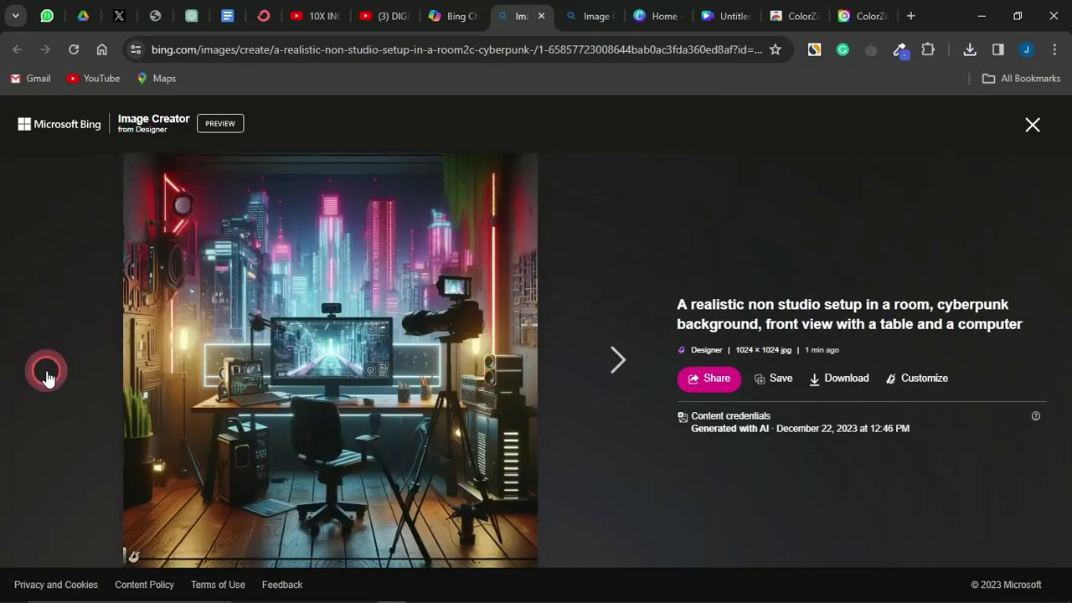
click(46, 373)
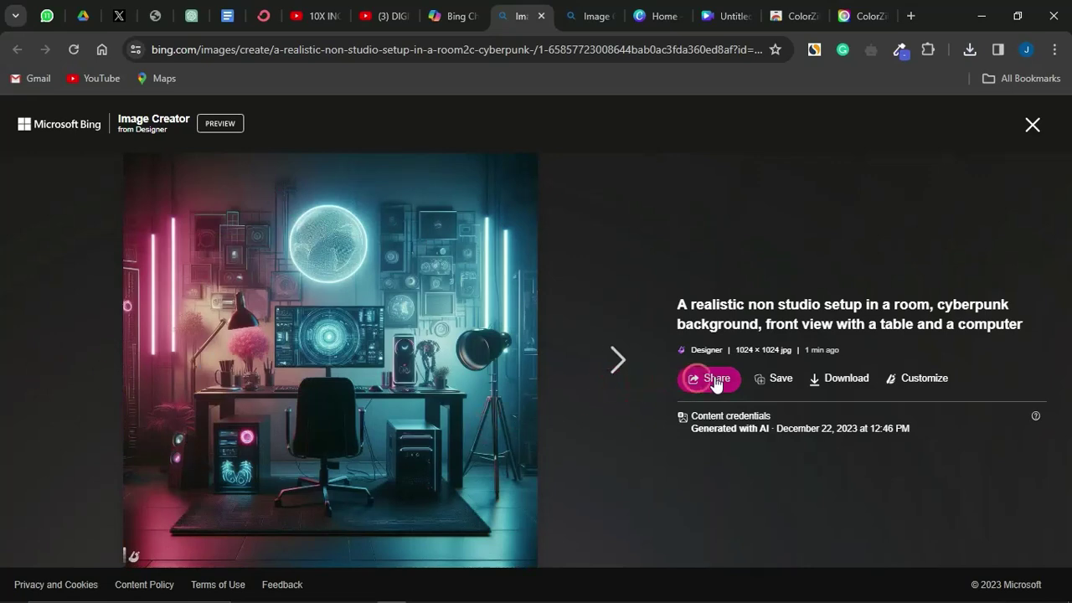
click(838, 381)
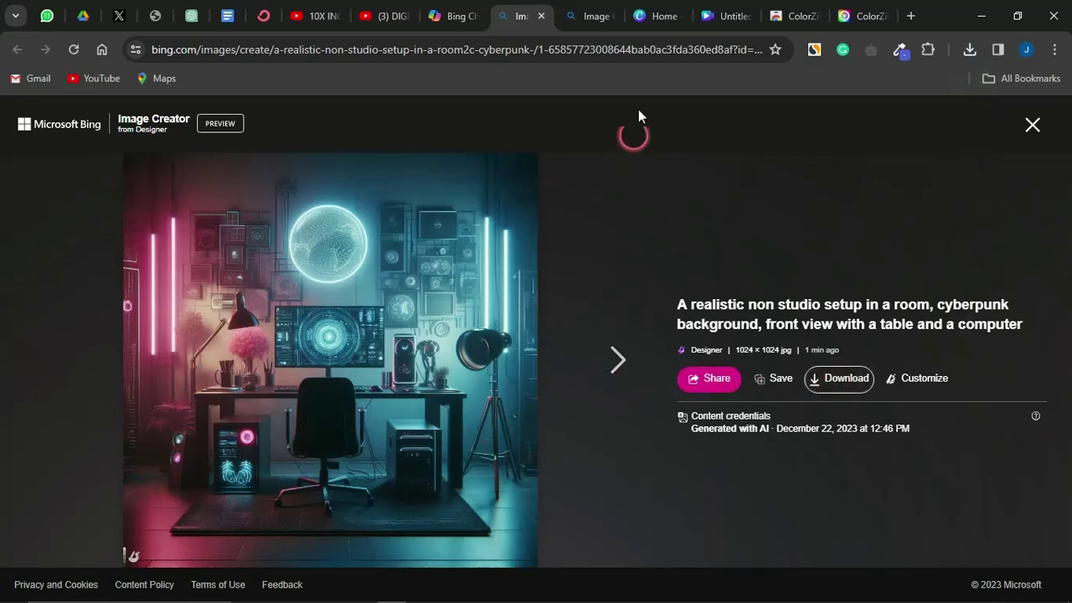
Switch to the Canva video design and upload the downloaded pink-and-blue room image.
click(725, 16)
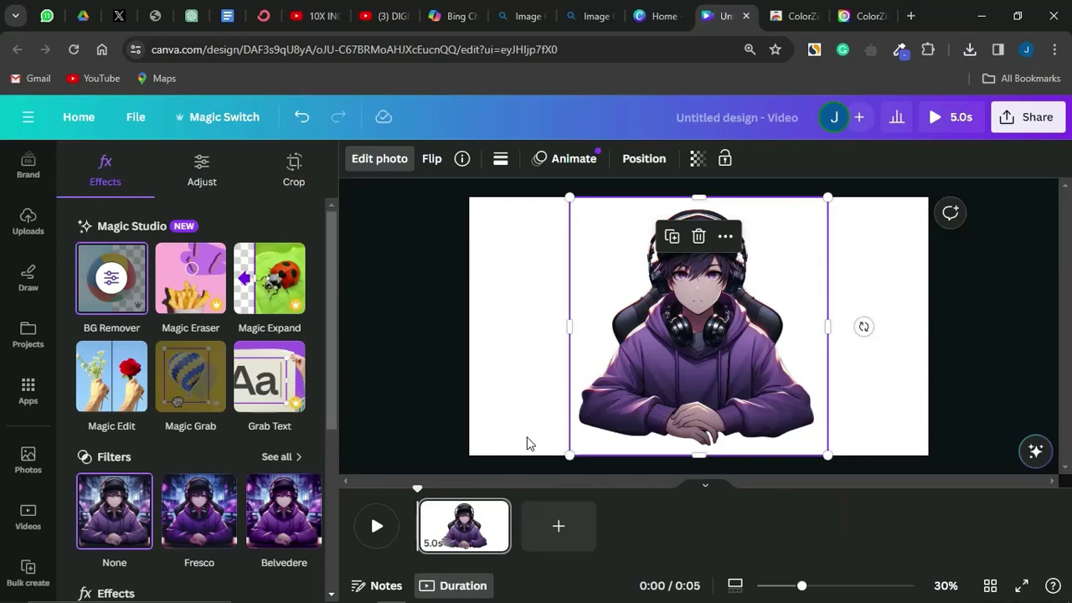
click(29, 220)
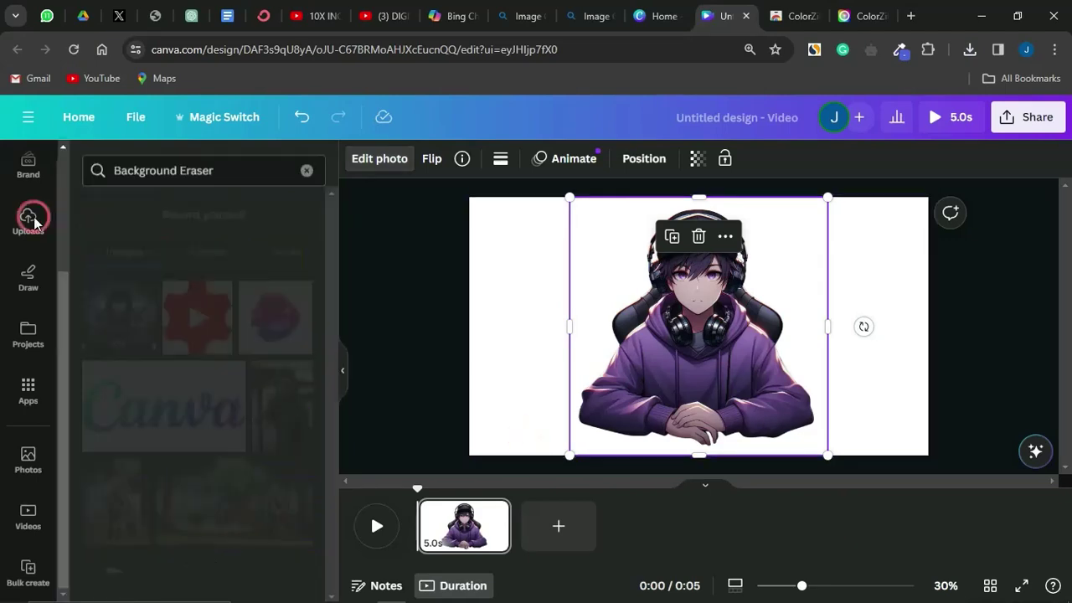
click(180, 205)
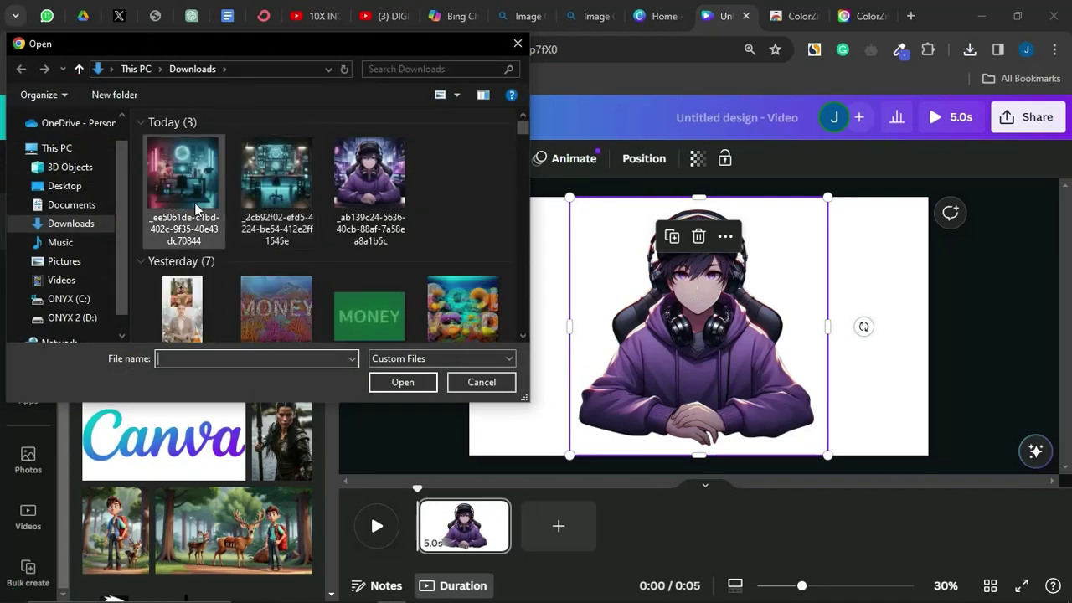
click(193, 208)
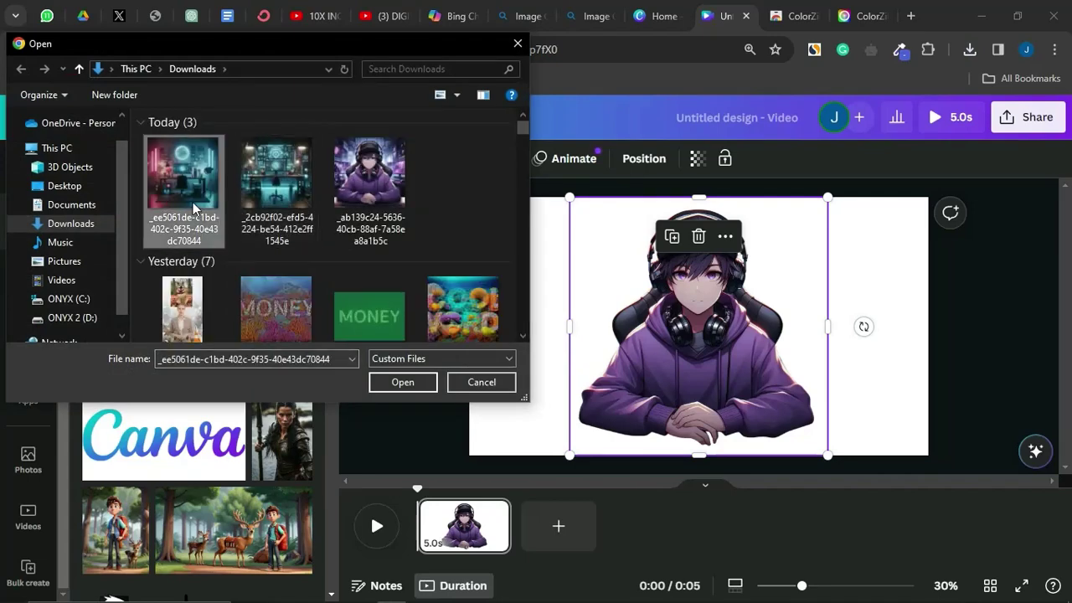
click(404, 382)
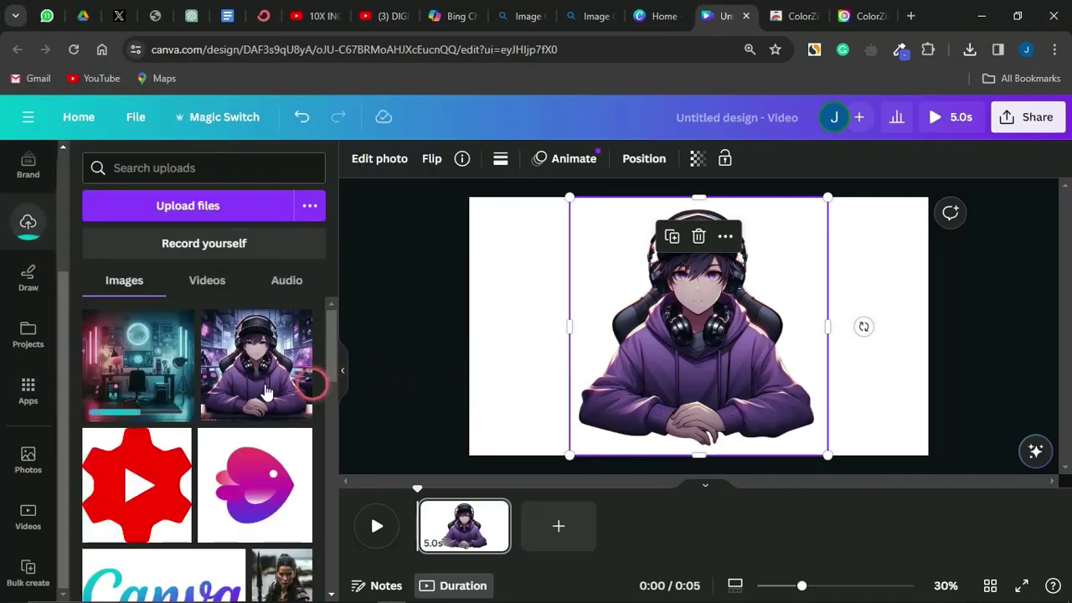
Place the uploaded room image on the video page and enlarge it to the full page height over the character.
click(130, 381)
drag(615, 243, 547, 218)
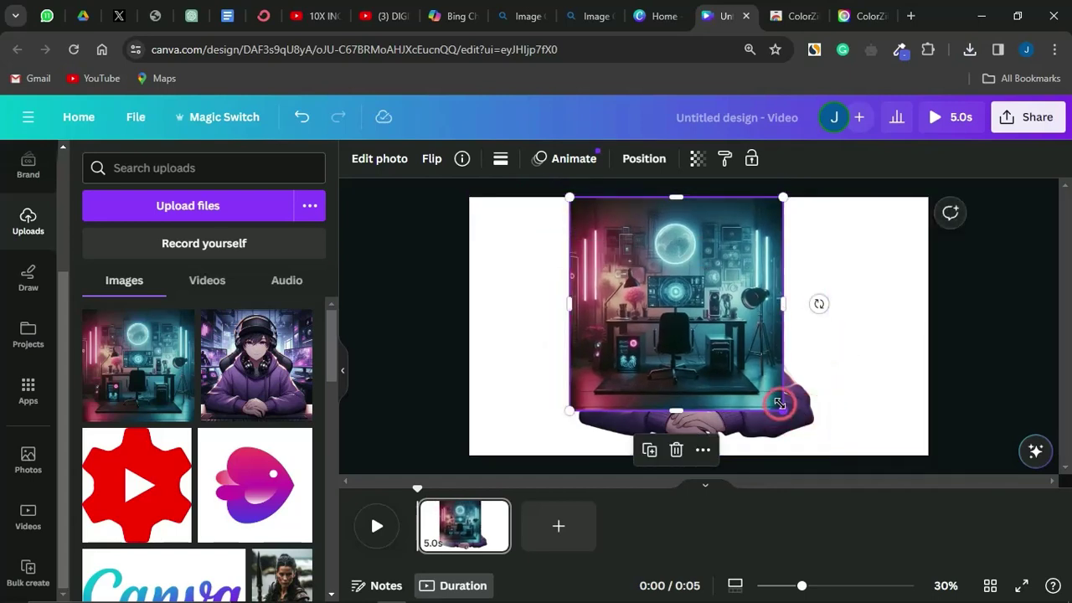
drag(781, 412, 826, 453)
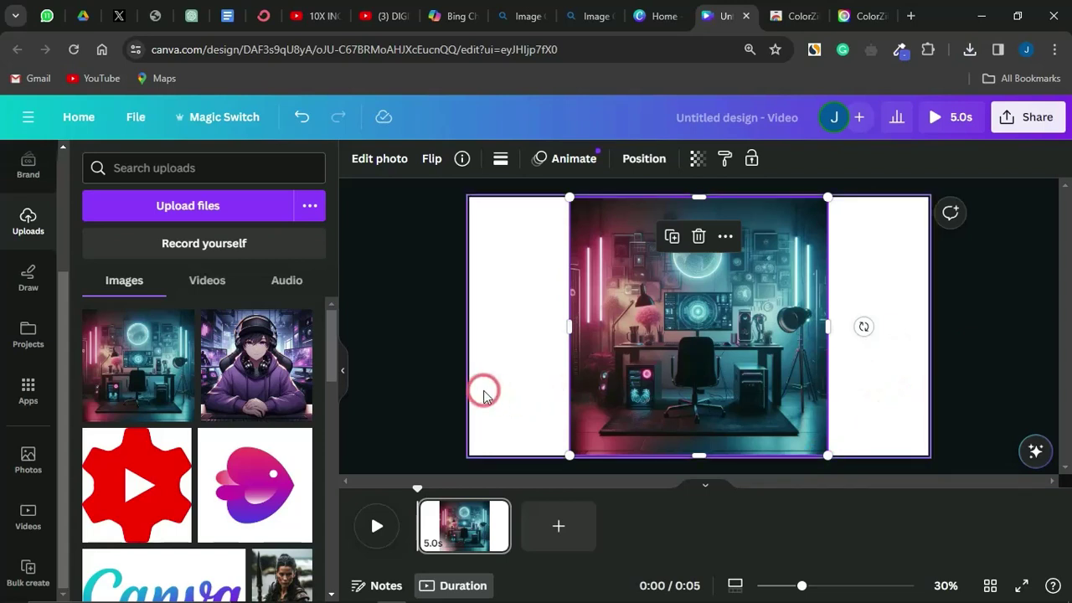
Generate a Magic Expand of the room image at the Whole Page size.
click(385, 170)
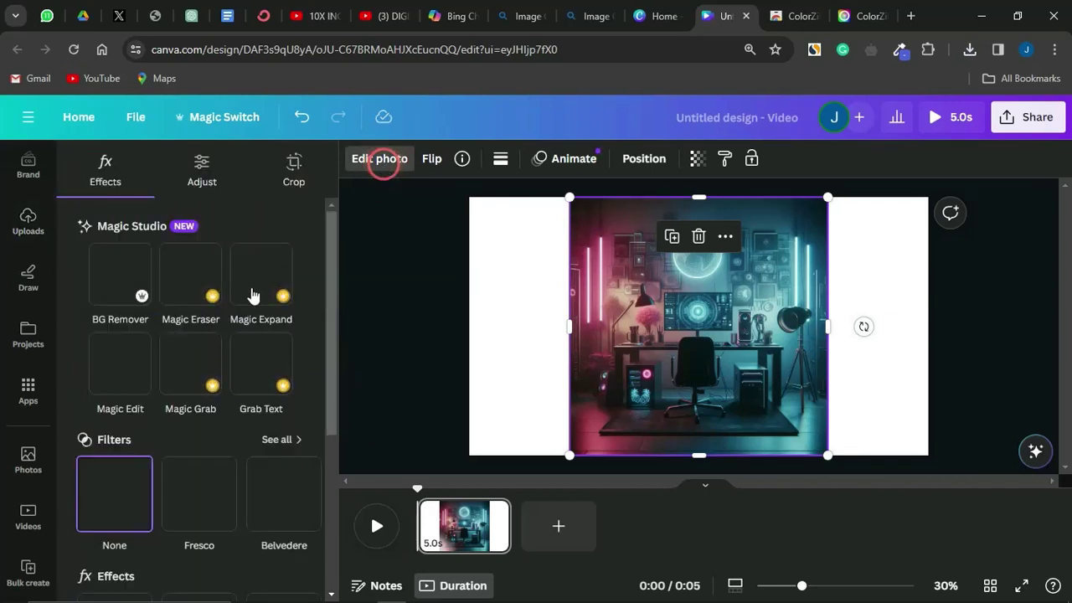
click(252, 285)
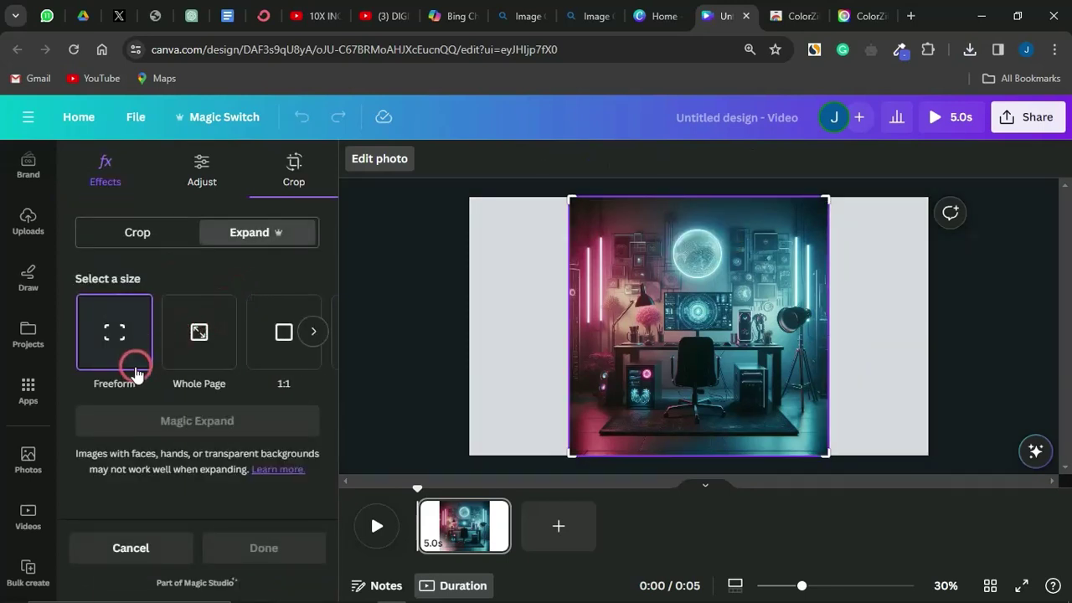
click(201, 356)
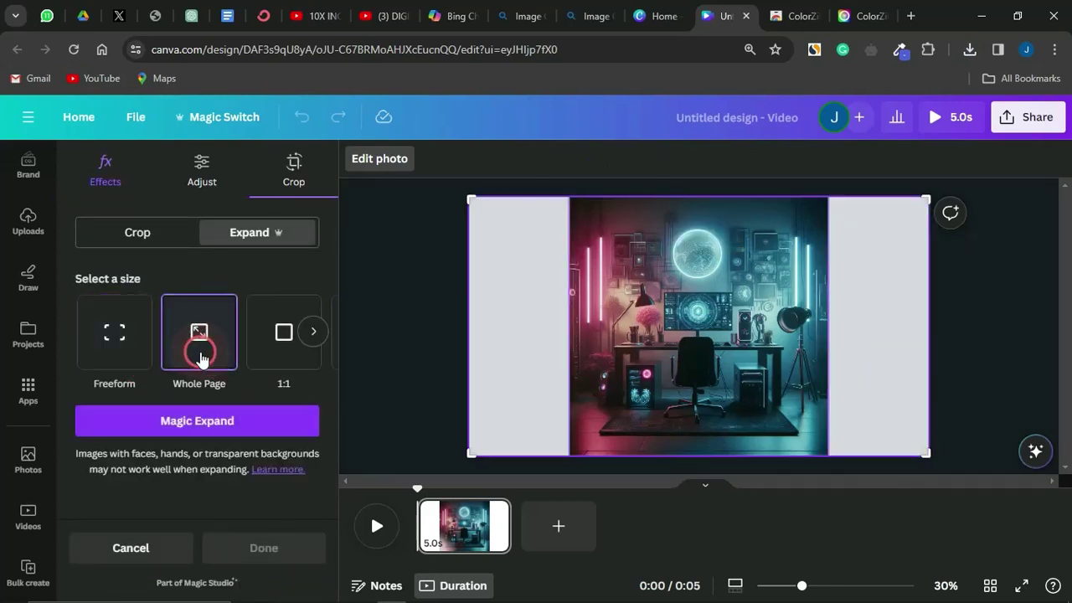
click(210, 423)
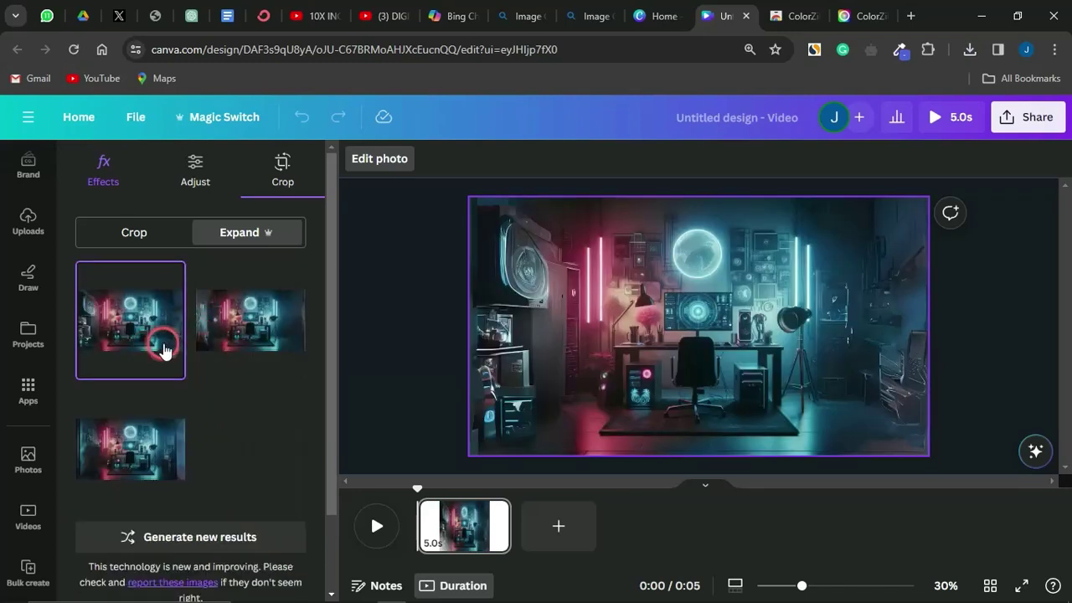
Compare the expanded room results and apply the first one, with the large round machine beside the pink neon lights.
click(234, 340)
click(112, 383)
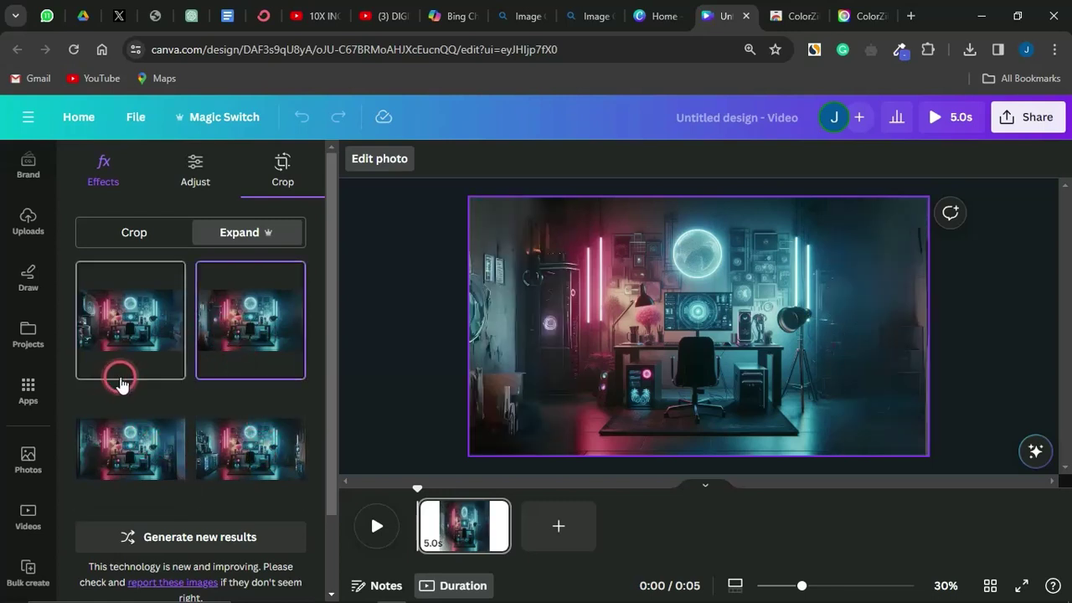
click(128, 350)
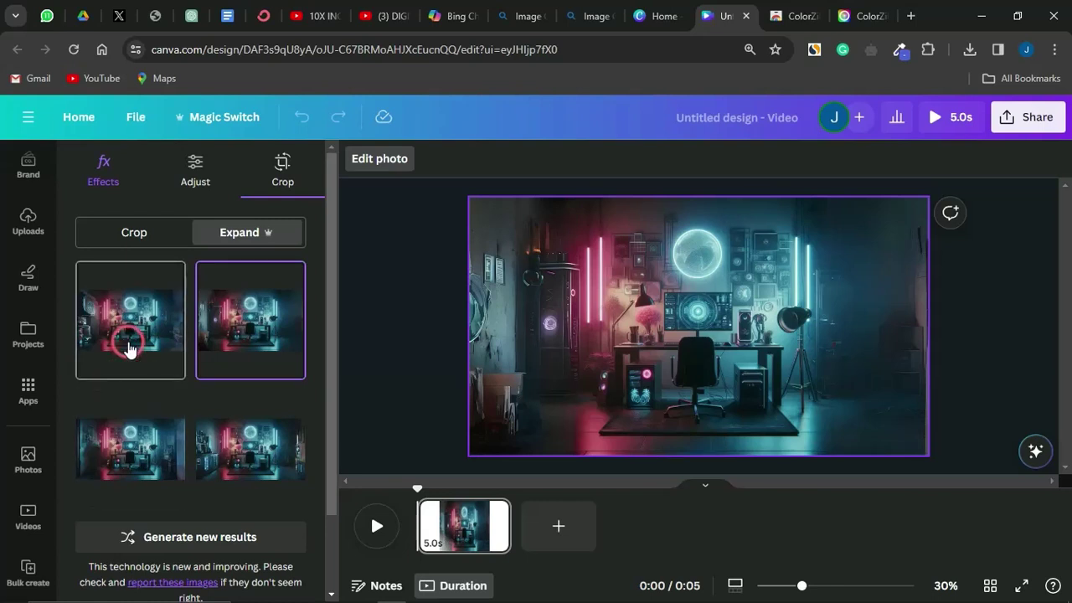
click(352, 362)
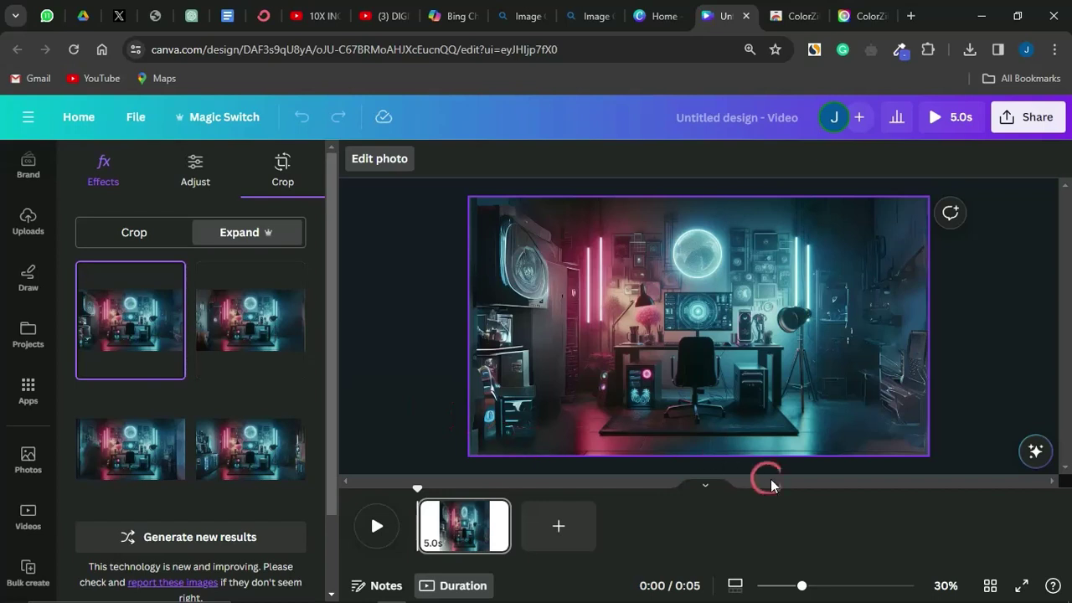
click(254, 473)
scroll(255, 482, down, 2)
click(253, 548)
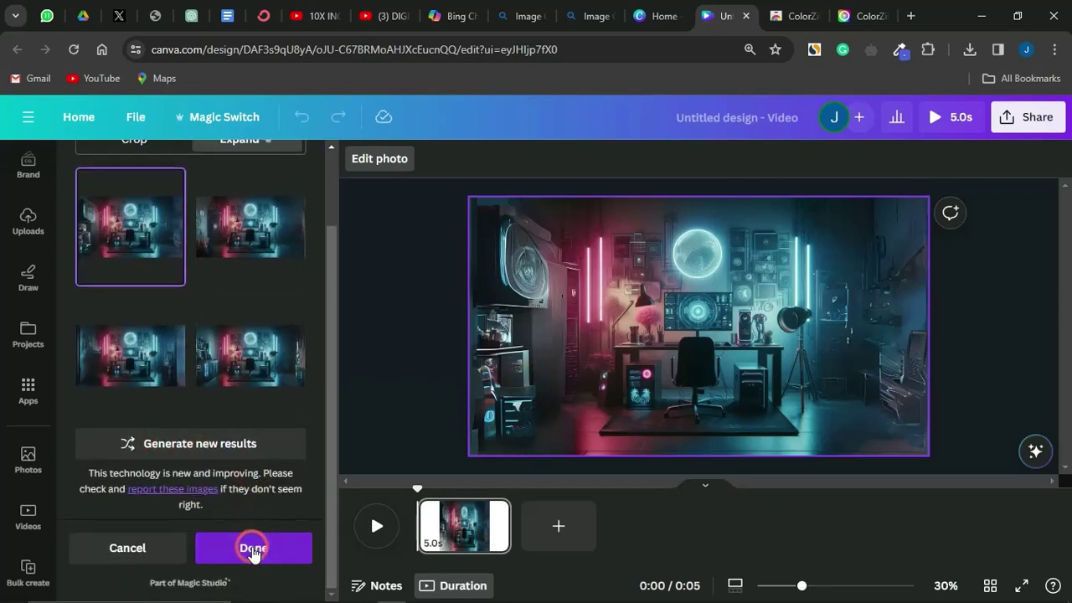
click(402, 331)
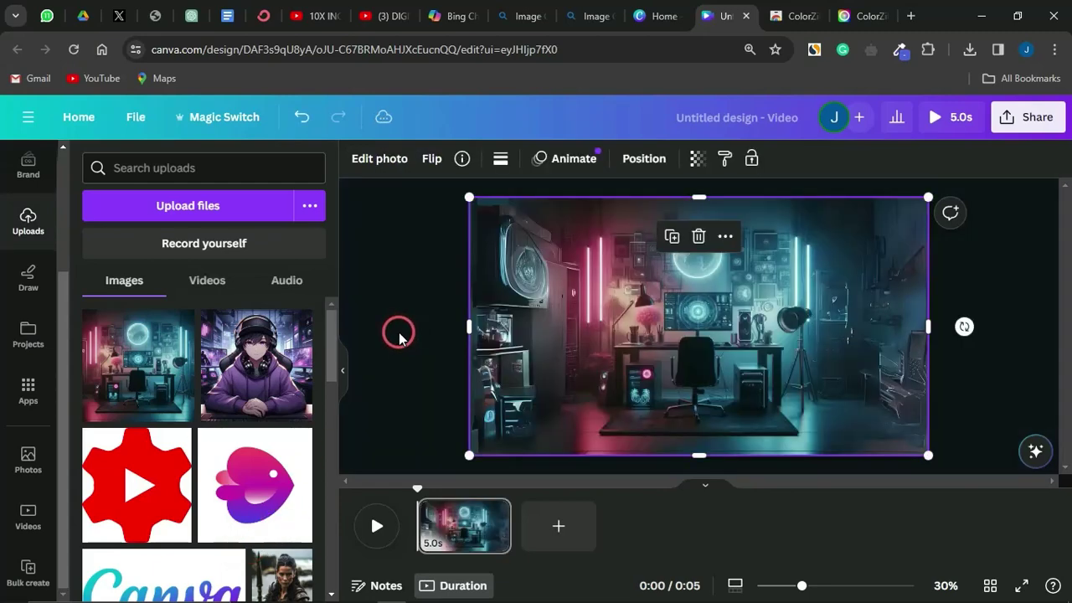
Send the expanded room image backward so it sits behind the character.
click(483, 358)
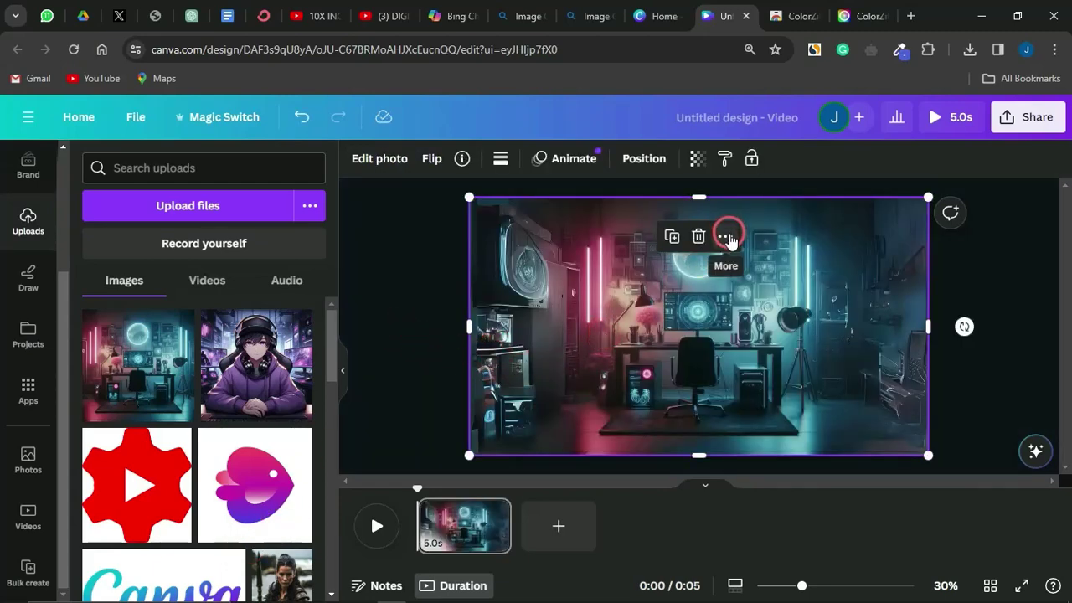
click(642, 164)
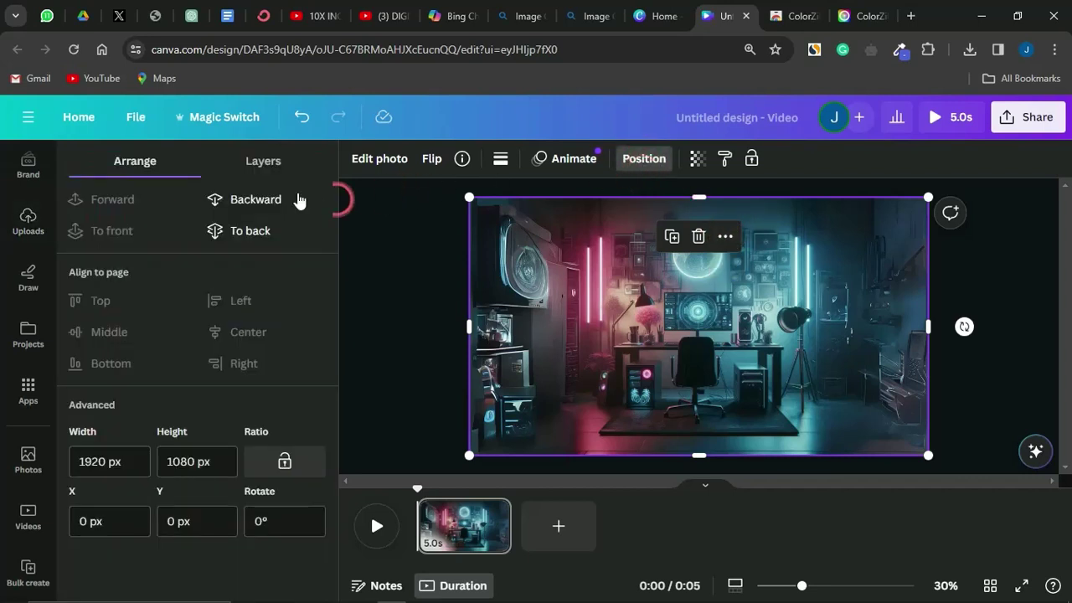
click(243, 201)
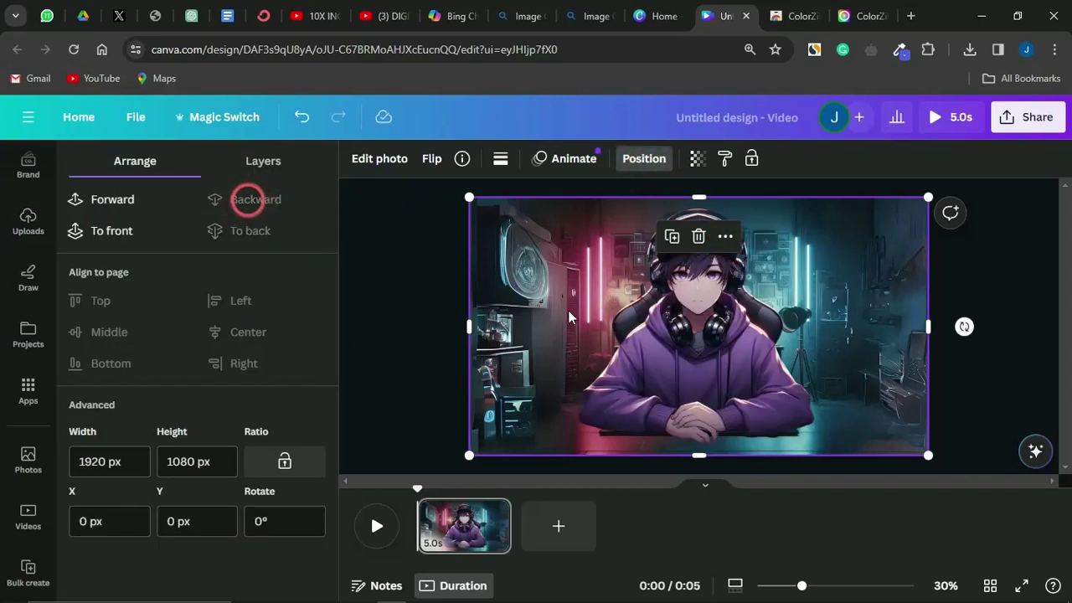
click(720, 390)
click(831, 424)
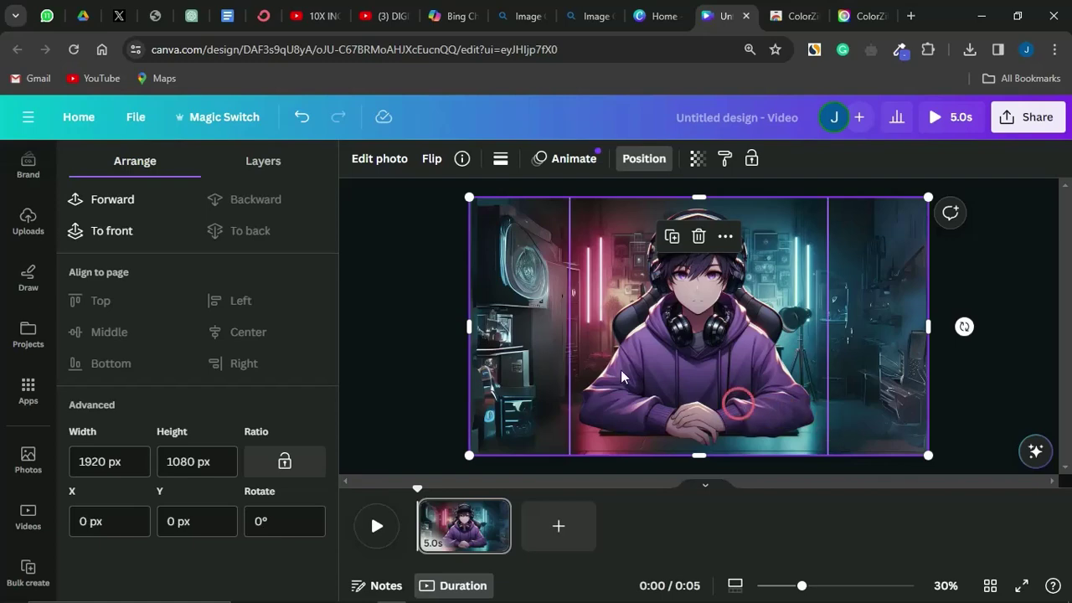
Search the elements for "table png" and place the light wooden tabletop photo along the page's lower edge.
click(10, 210)
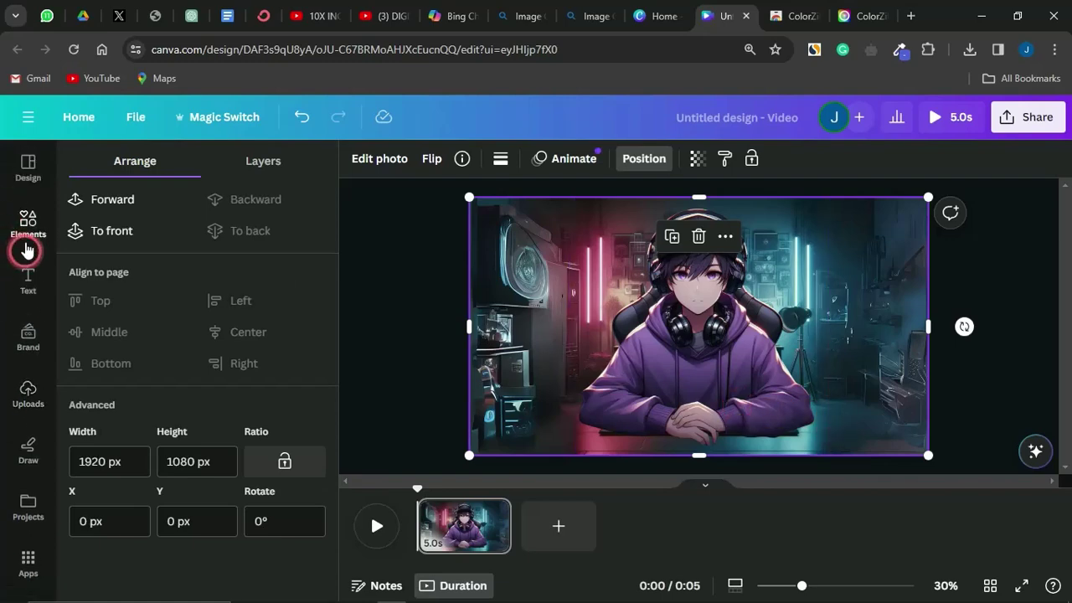
click(28, 226)
click(153, 167)
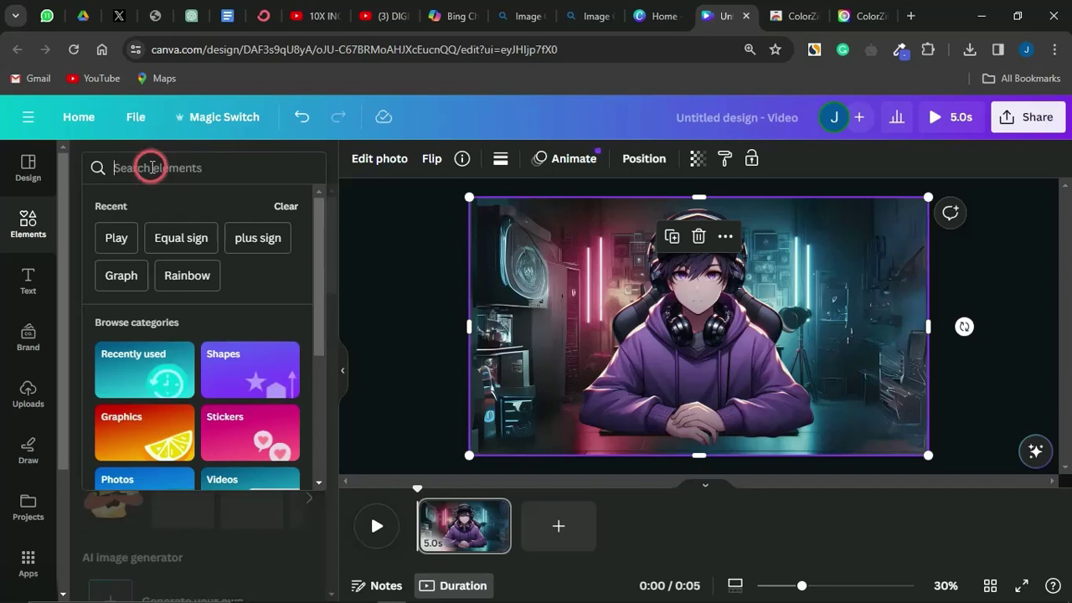
text(table png)
key(Return)
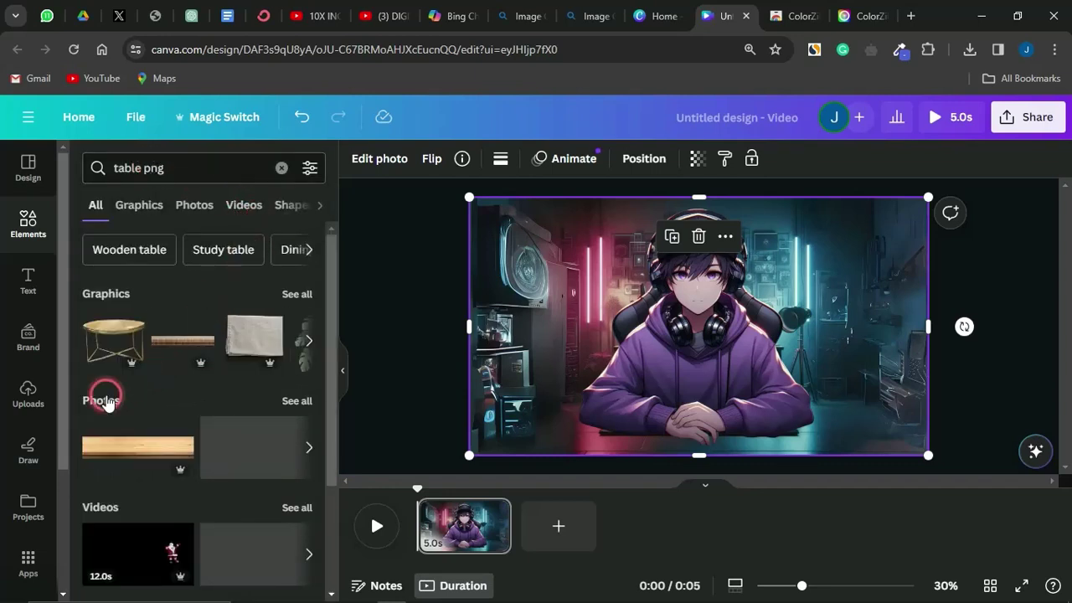
click(117, 455)
drag(655, 351, 634, 436)
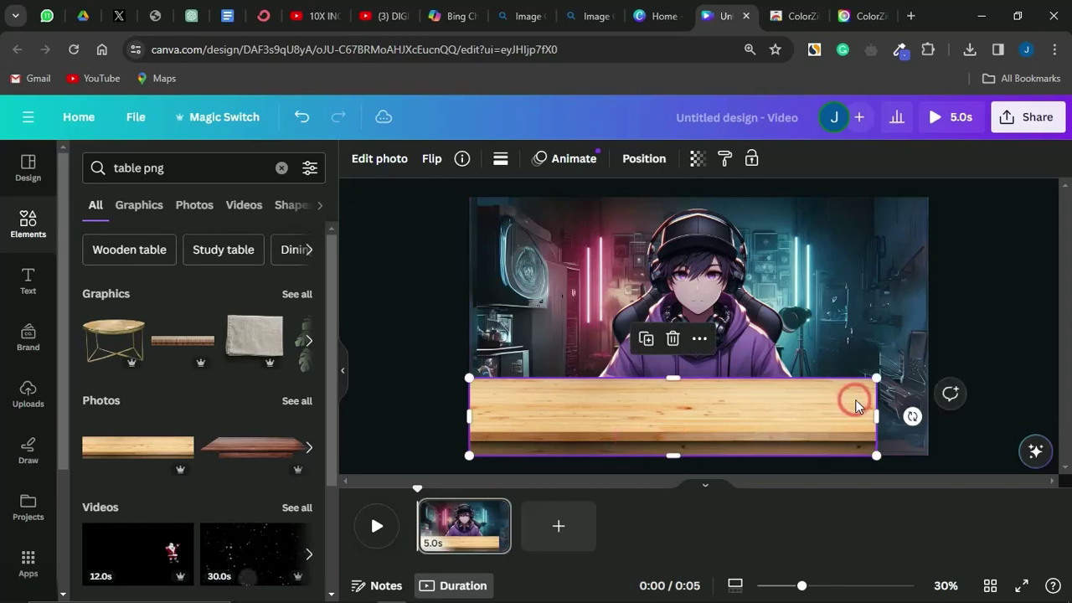
Enlarge the wooden tabletop to span the full page width and lower it partly past the page's bottom edge.
drag(877, 414, 941, 417)
mouse_move(803, 412)
mouse_down()
mouse_move(826, 445)
mouse_move(787, 392)
mouse_move(794, 403)
mouse_up()
click(774, 428)
Shift the character slightly so the arms rest on the table and bring it forward in front of the tabletop.
mouse_move(678, 335)
mouse_down()
mouse_move(695, 345)
mouse_move(685, 351)
mouse_up()
right_click(686, 350)
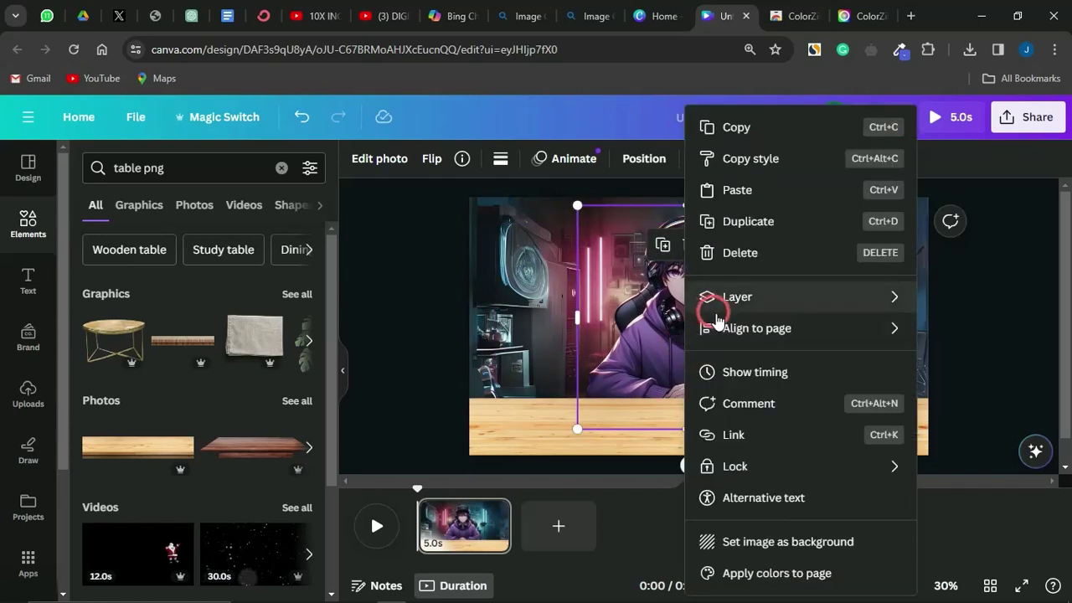
mouse_move(727, 307)
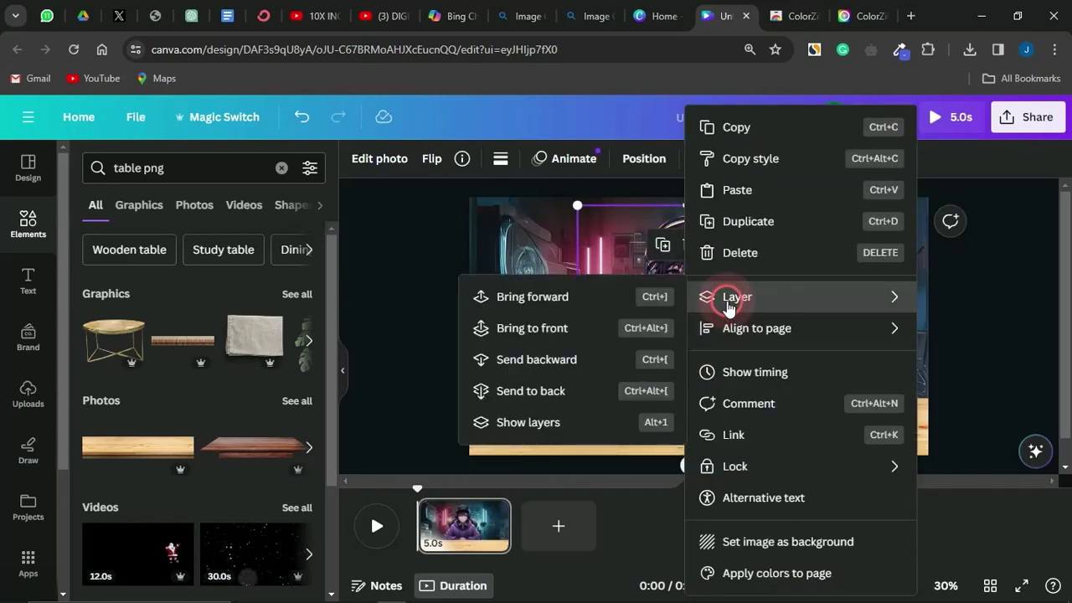
click(545, 298)
click(1053, 367)
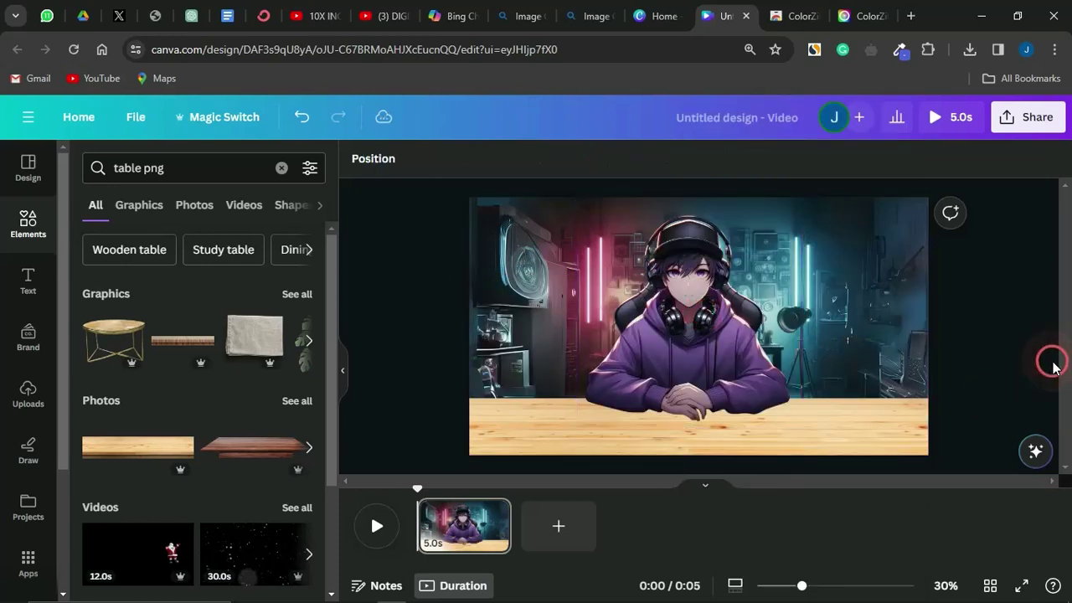
click(748, 392)
click(490, 438)
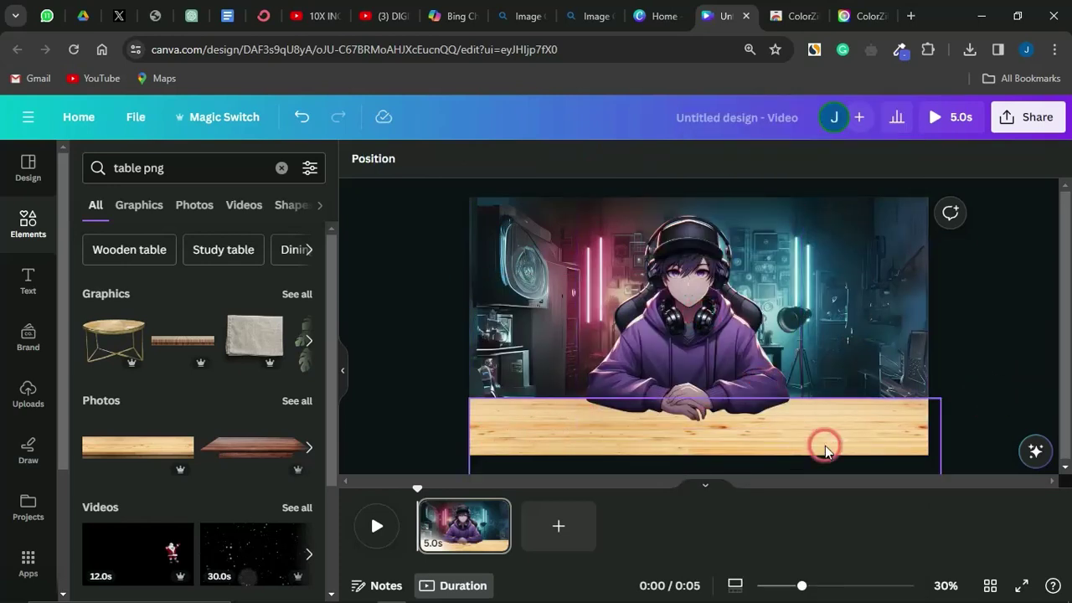
click(1035, 277)
click(482, 332)
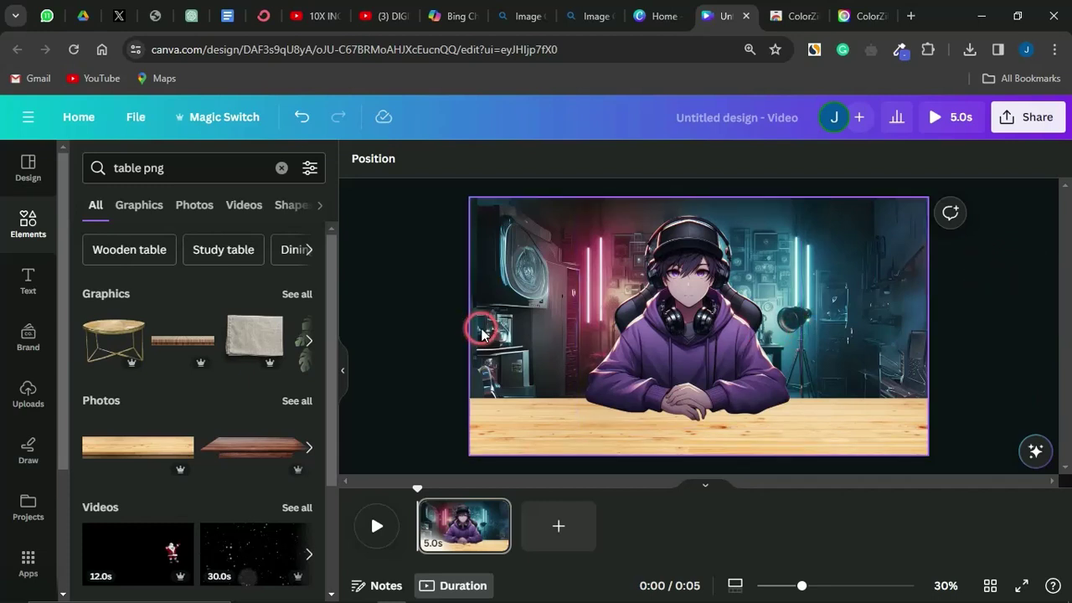
Duplicate the character and align the copy exactly over the original.
click(705, 331)
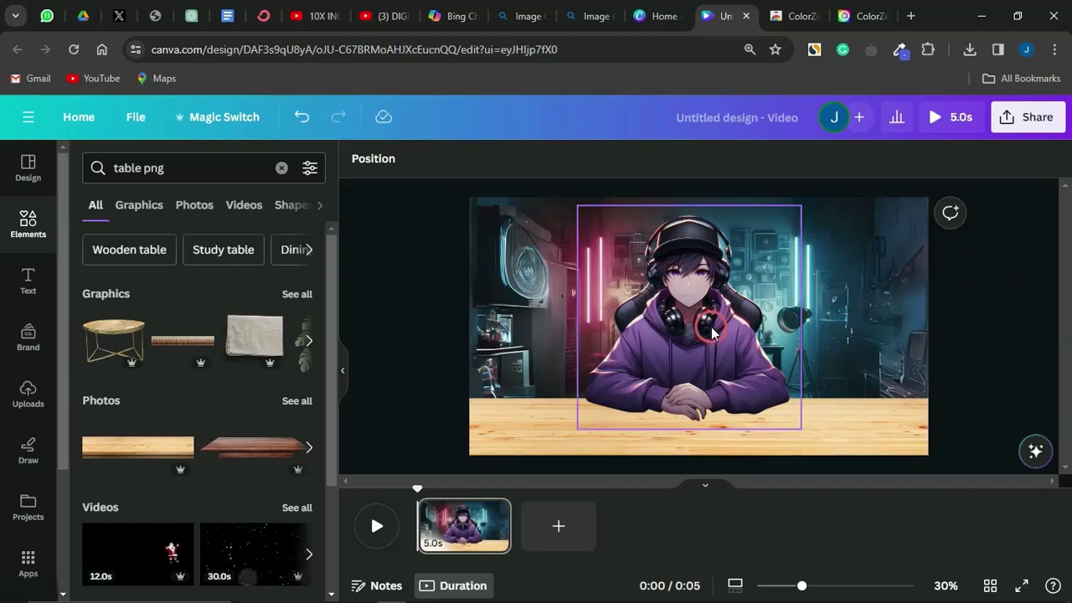
click(712, 333)
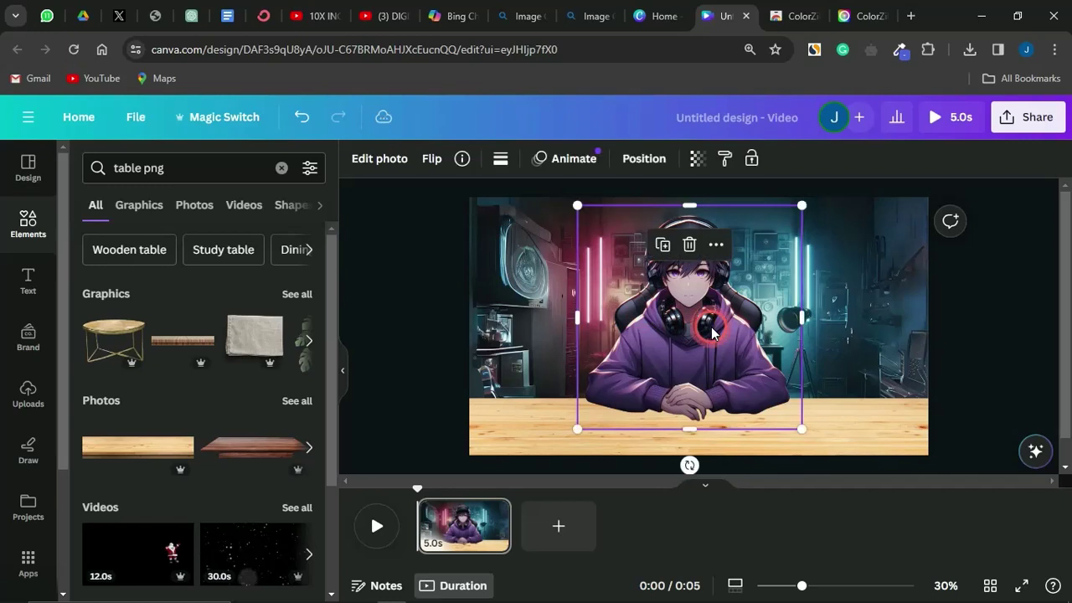
click(665, 245)
drag(704, 336, 703, 339)
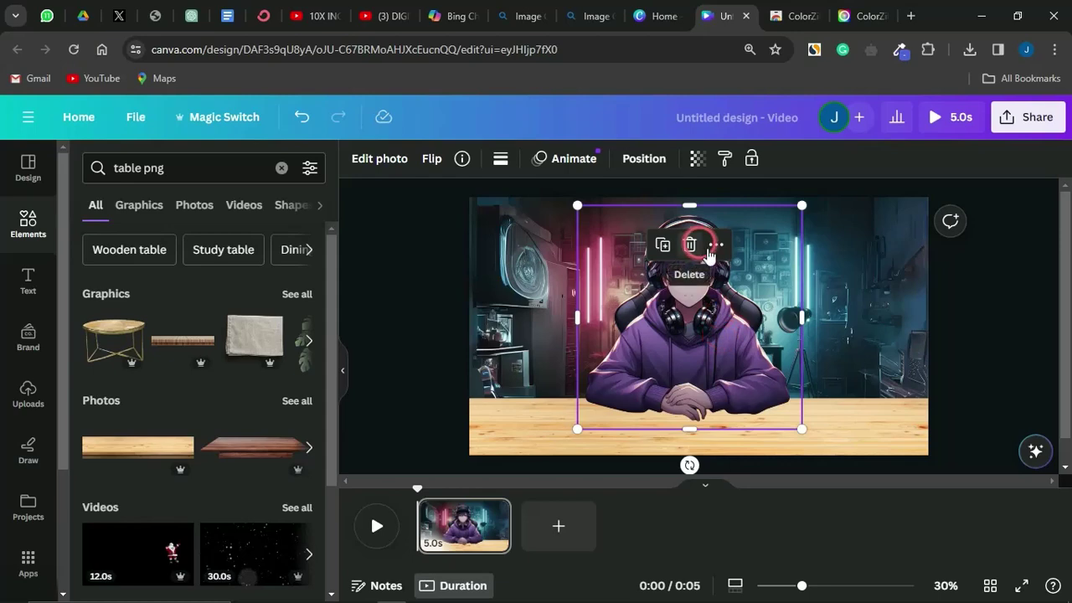
Rotate the character copy upside down and move it beneath the original's hands as a mirrored reflection on the table.
click(689, 466)
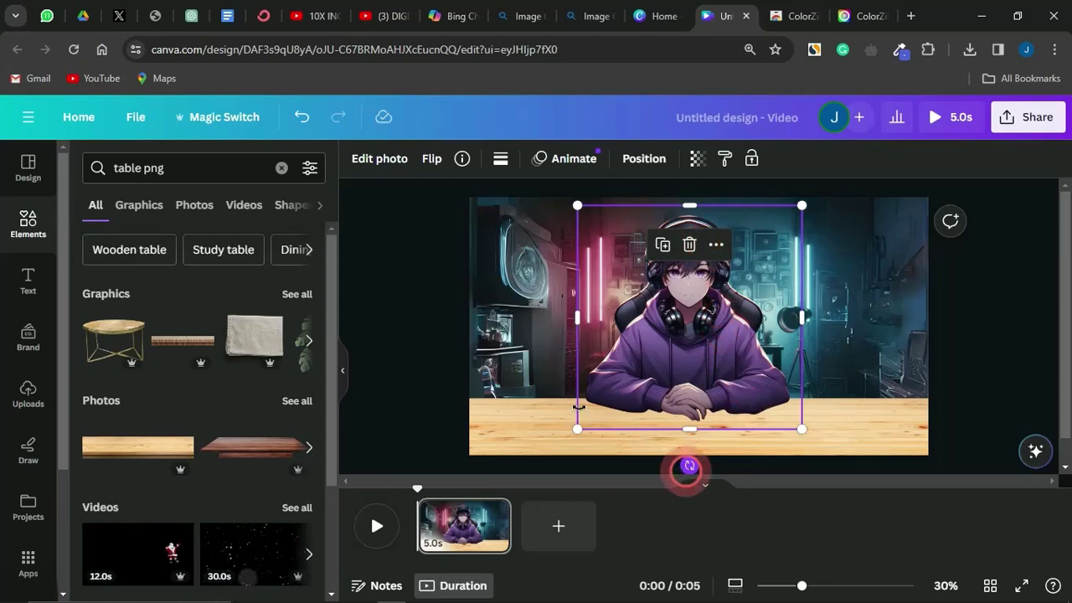
drag(689, 466, 692, 181)
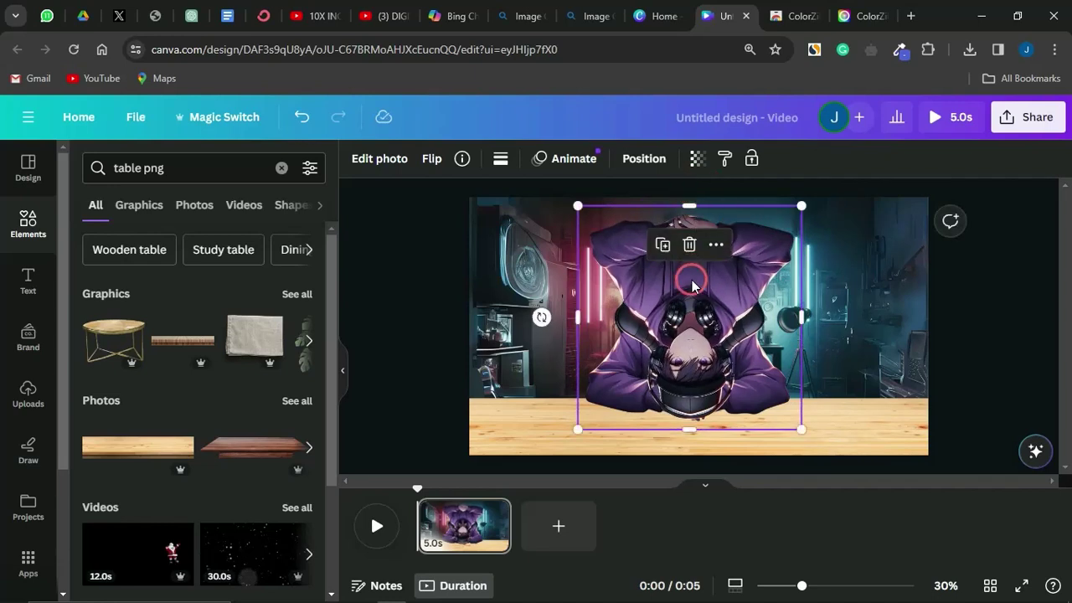
drag(692, 286, 690, 466)
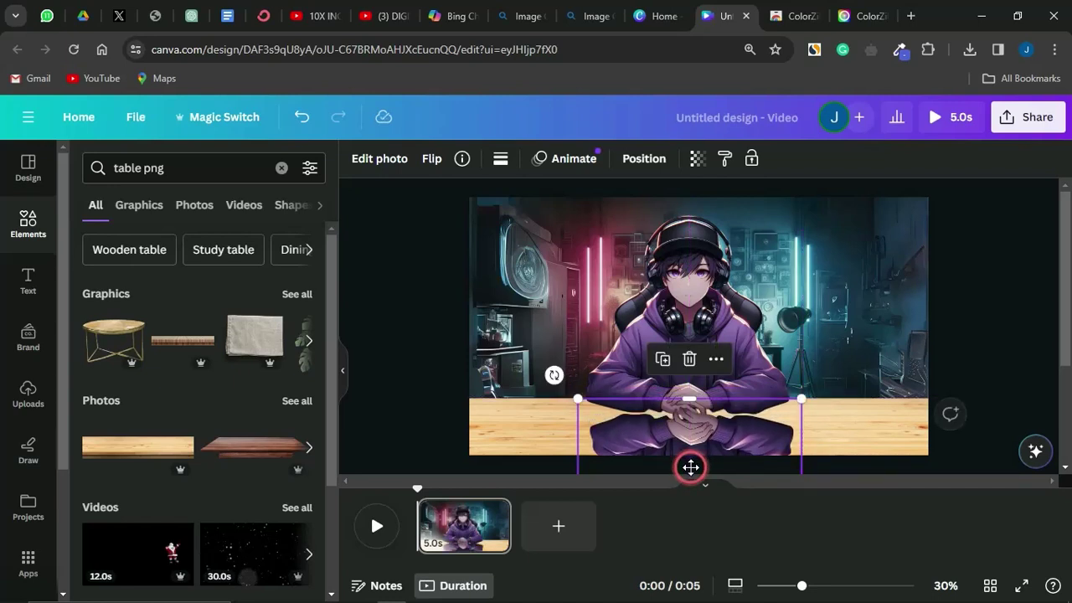
Set the transparency of the upside-down character copy to 21.
click(697, 159)
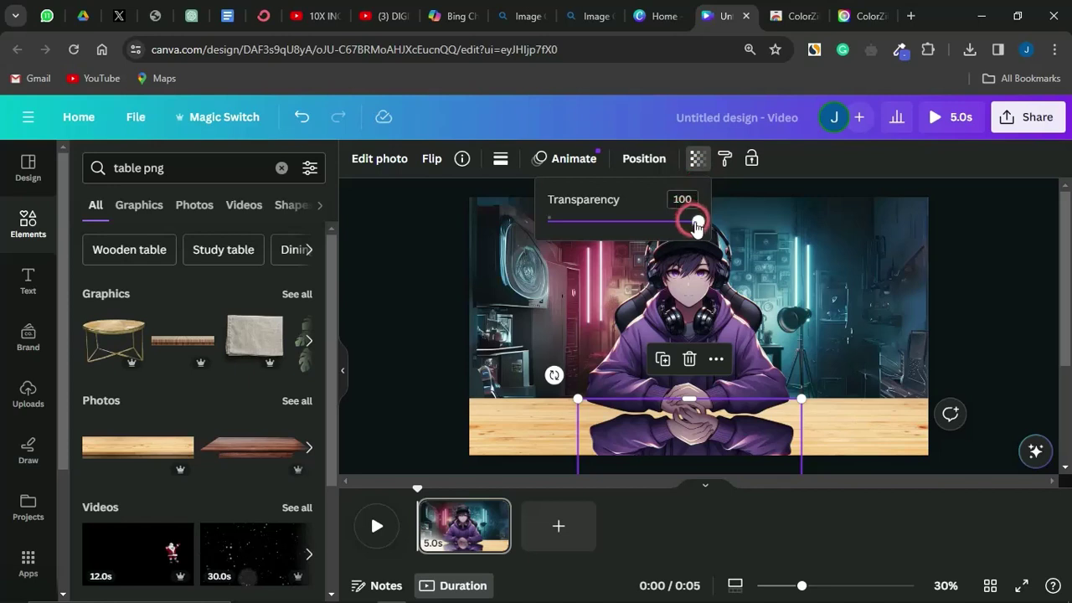
drag(698, 225, 580, 240)
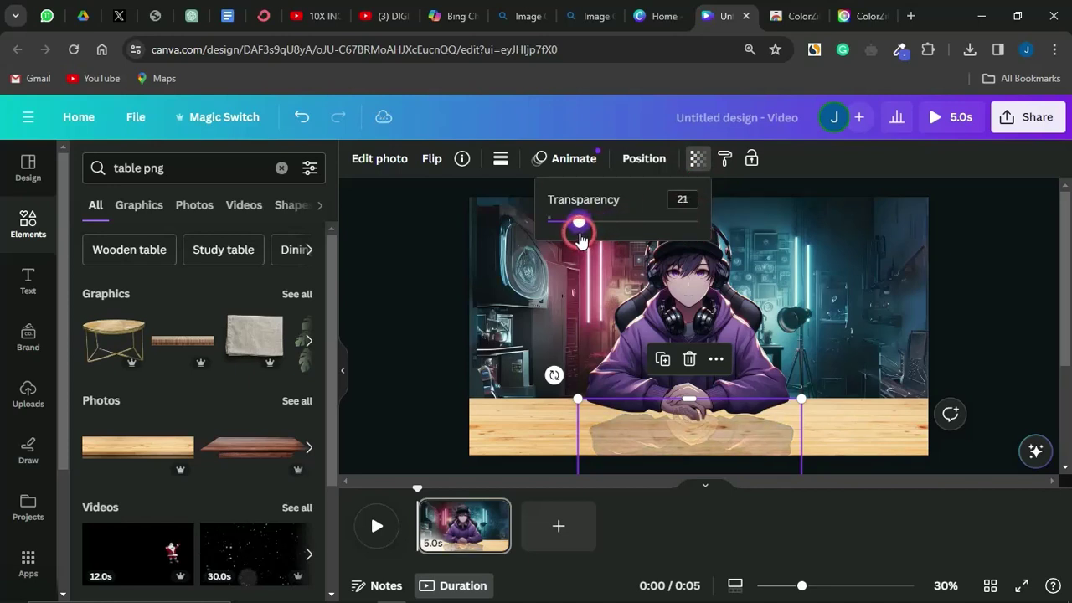
click(408, 308)
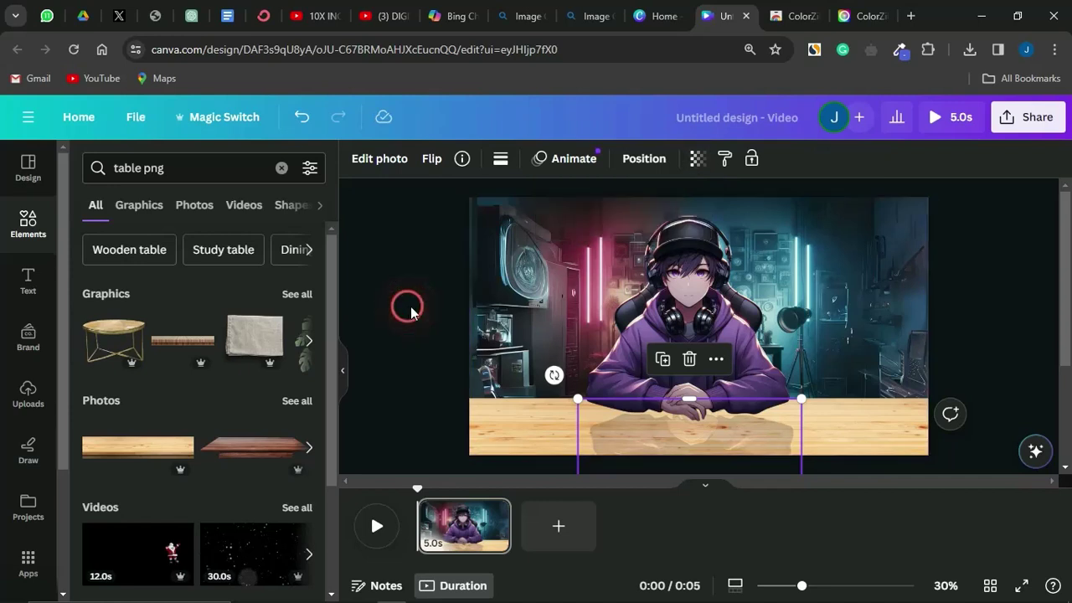
click(416, 378)
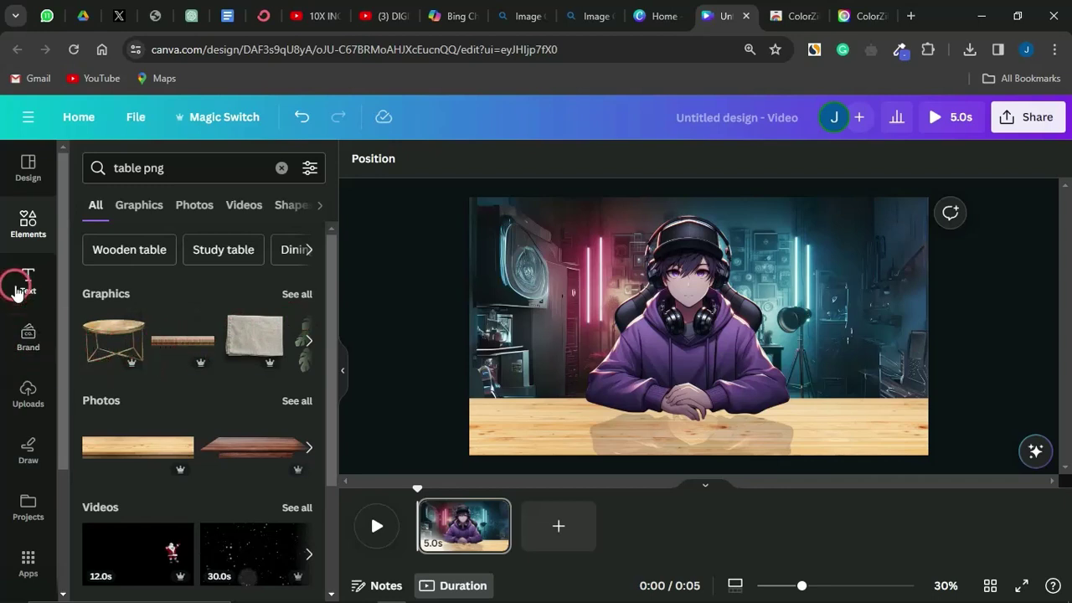
Search the elements for "microphone" and add the purple and blue retro microphone photo to the page.
click(282, 167)
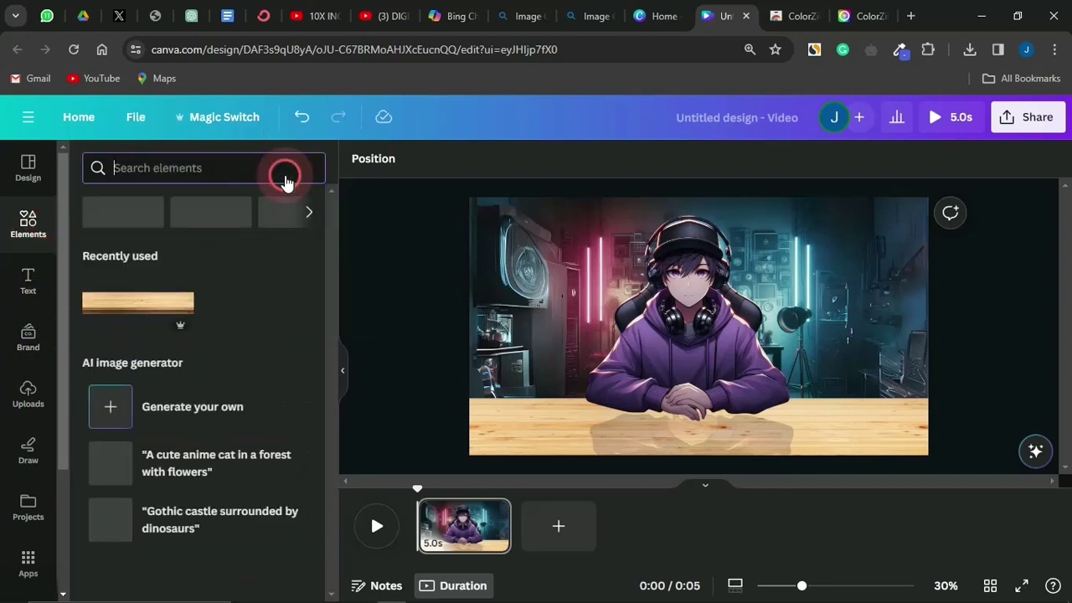
text(mic)
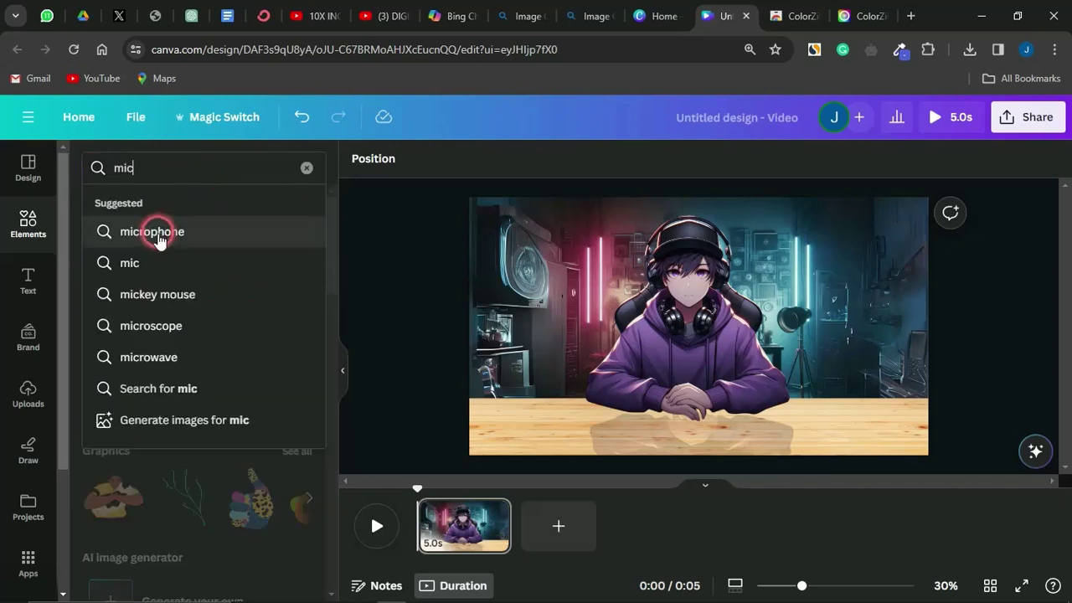
click(159, 234)
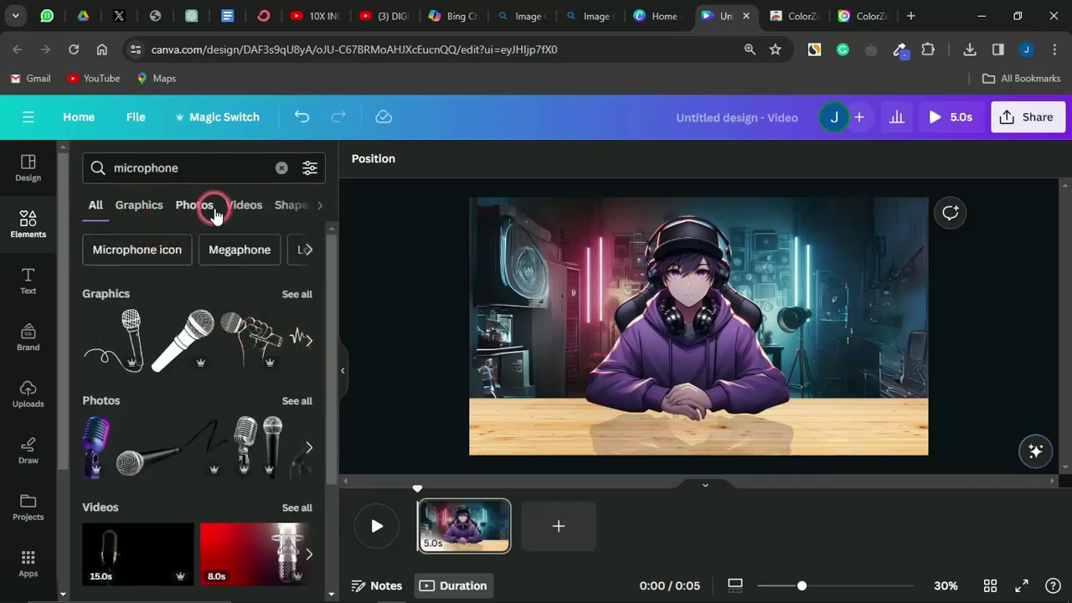
click(141, 205)
click(98, 207)
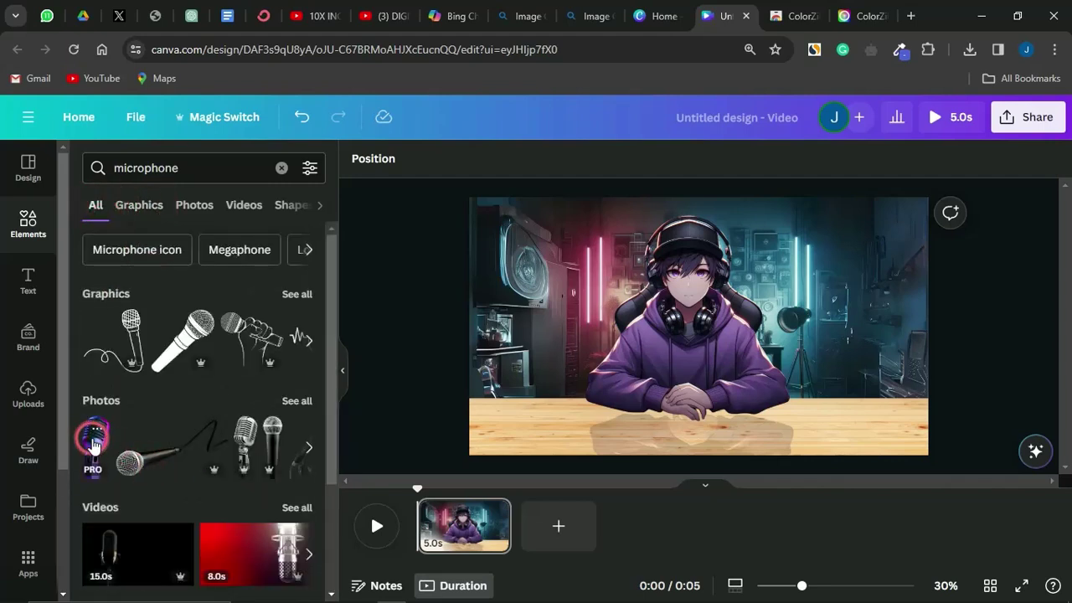
click(92, 461)
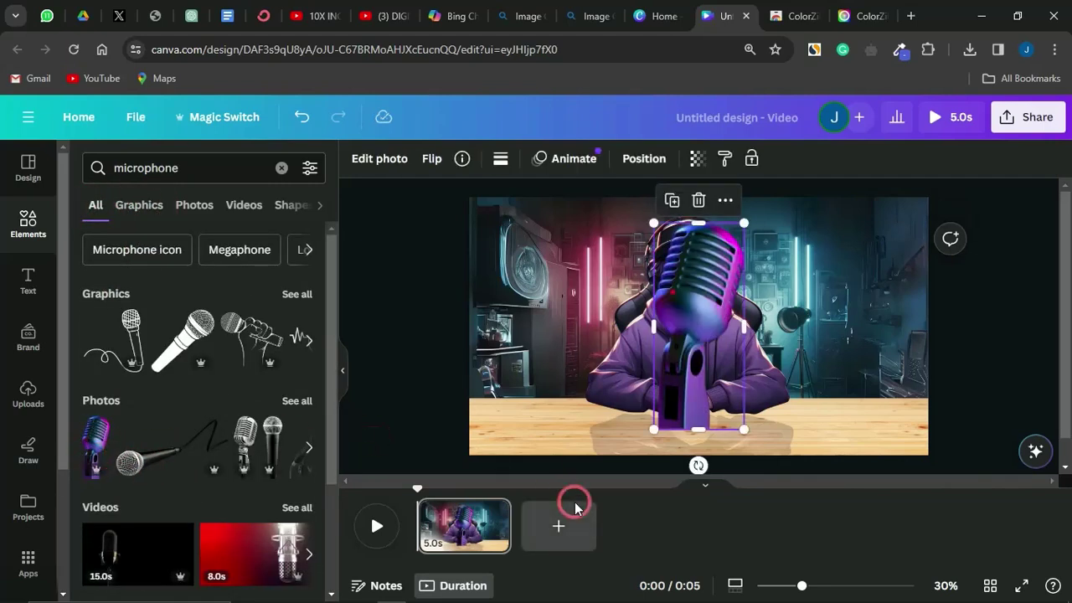
Shrink the microphone and position it on the table in front of the character's hands.
drag(742, 430, 692, 311)
drag(671, 268, 692, 374)
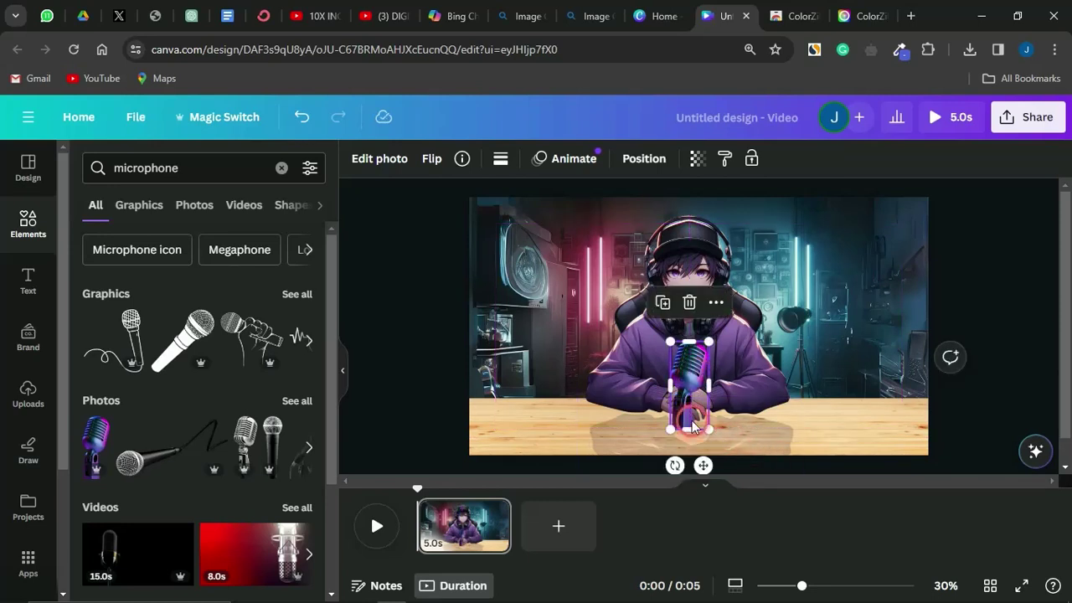
click(675, 466)
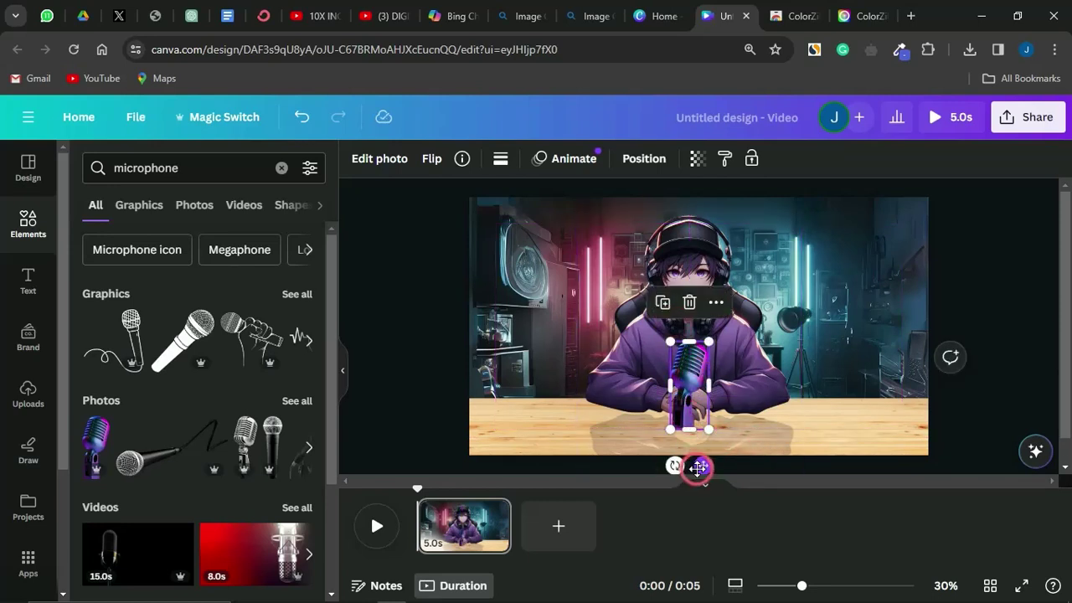
Align a duplicate of the microphone exactly over the original and rotate the copy upside down.
drag(692, 384, 689, 382)
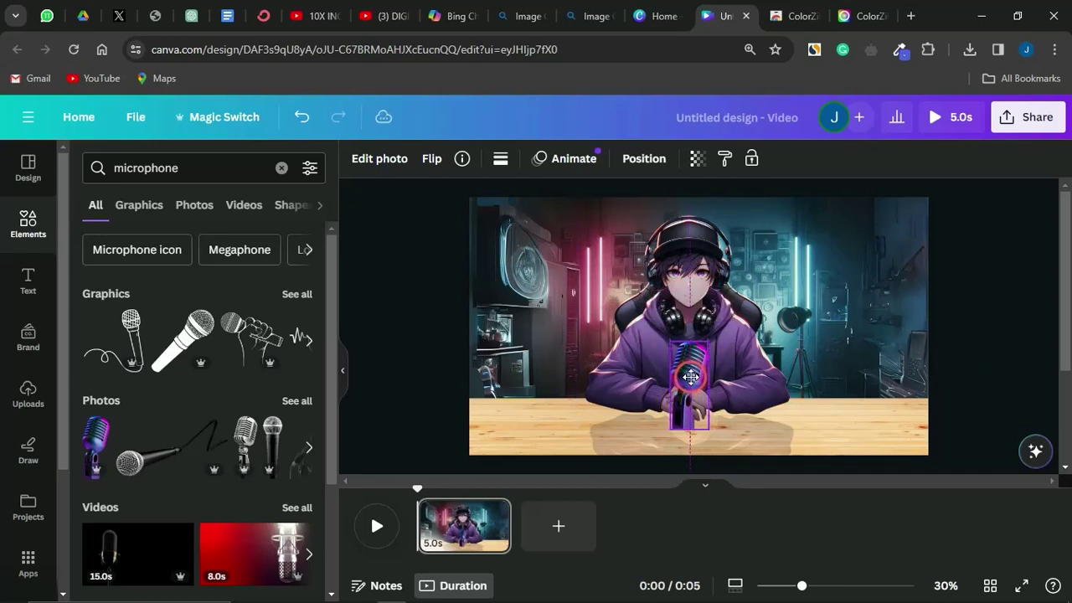
drag(690, 377, 691, 379)
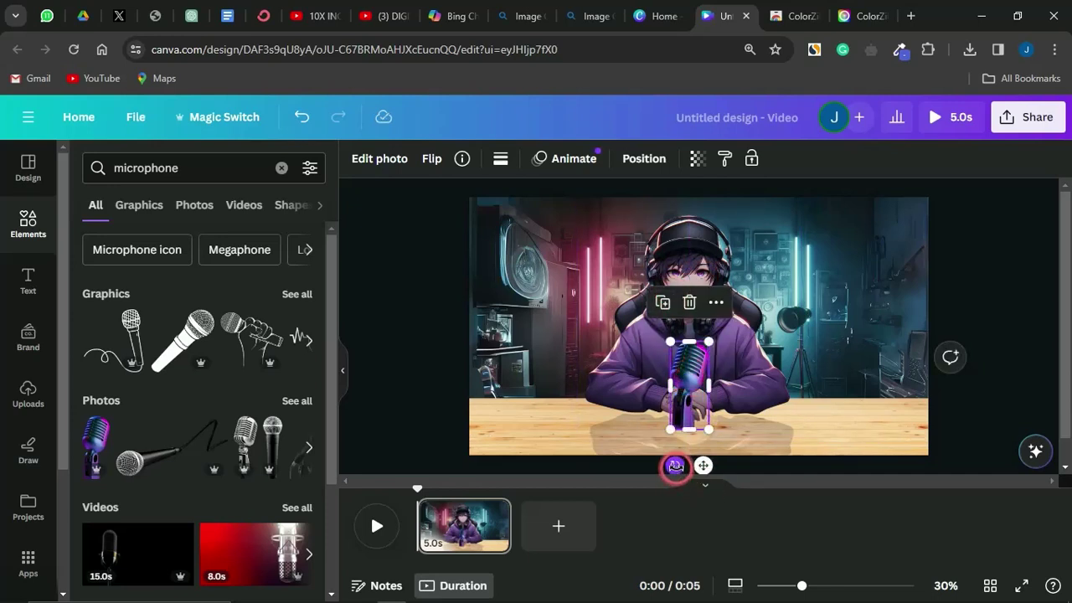
drag(676, 466, 694, 277)
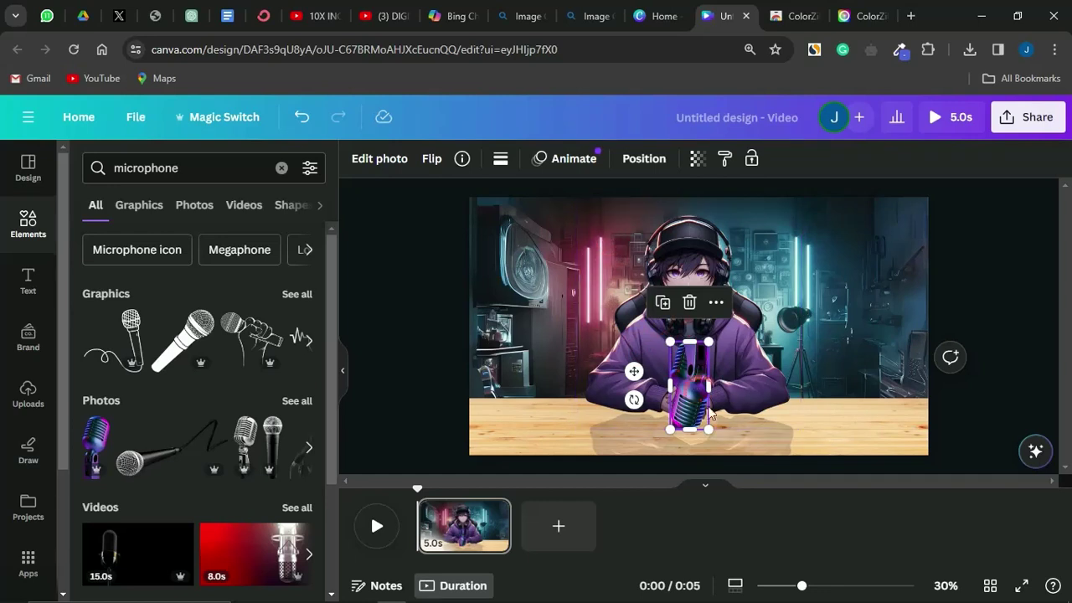
Flip the upside-down microphone copy horizontally and place it directly beneath the original as a reflection.
click(429, 161)
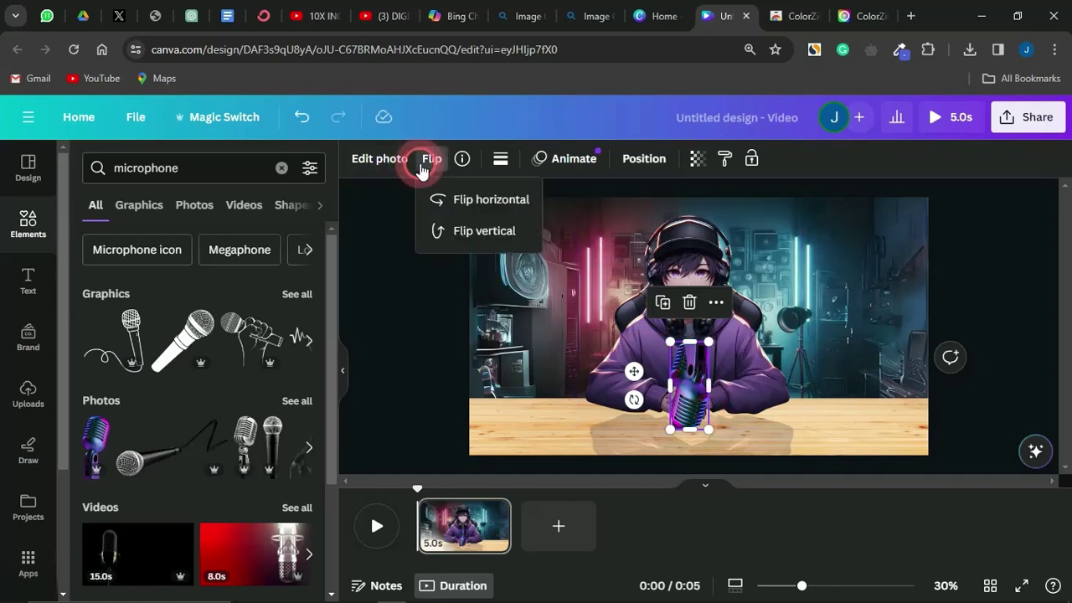
click(457, 206)
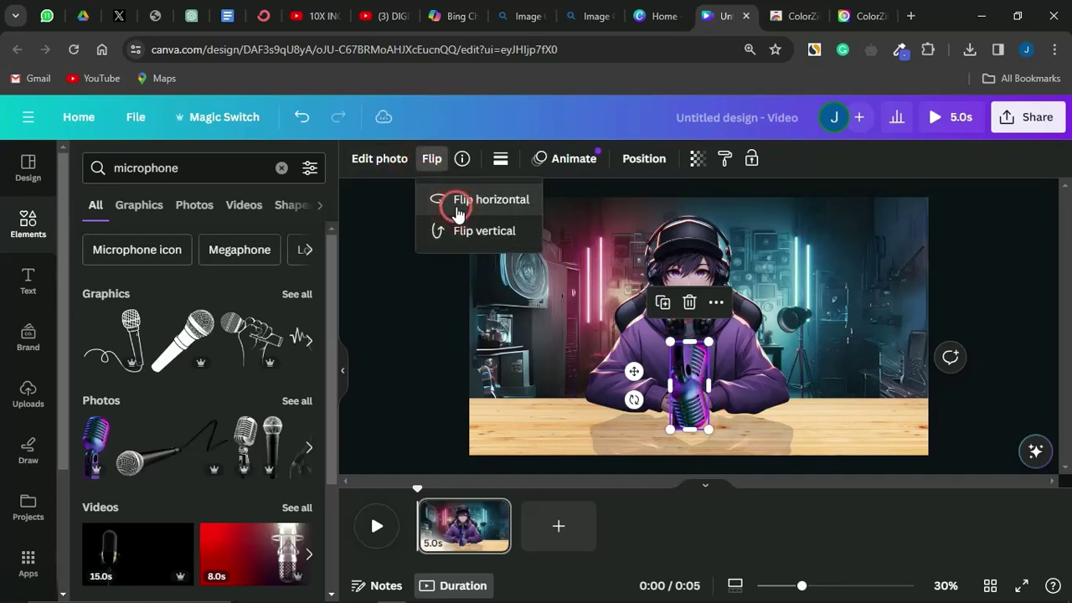
click(681, 386)
drag(681, 385, 678, 466)
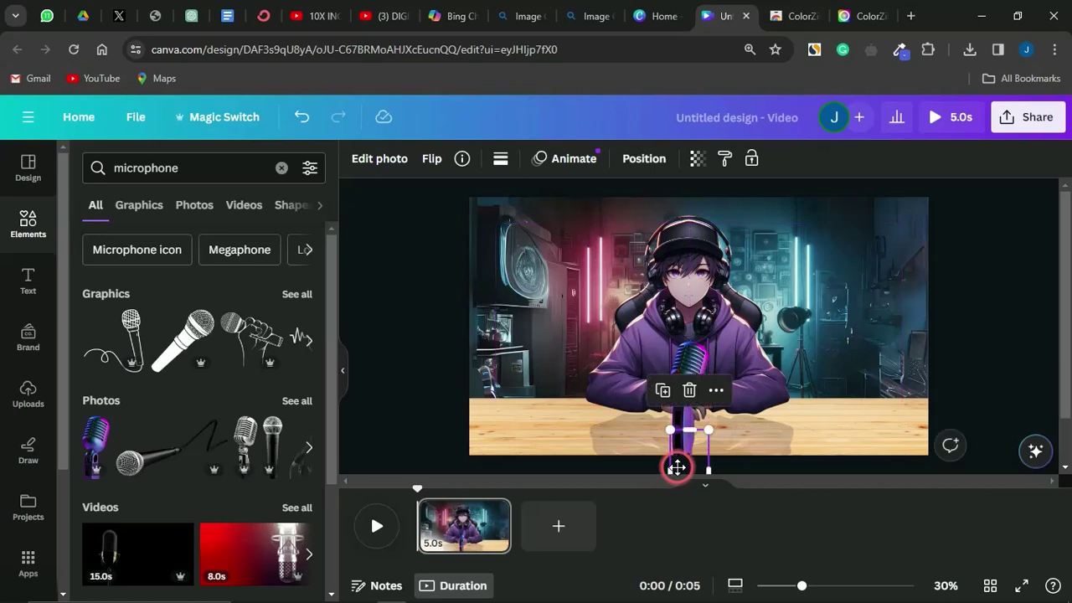
click(371, 411)
Reduce the transparency value of the microphone reflection so it looks faint on the table.
click(692, 450)
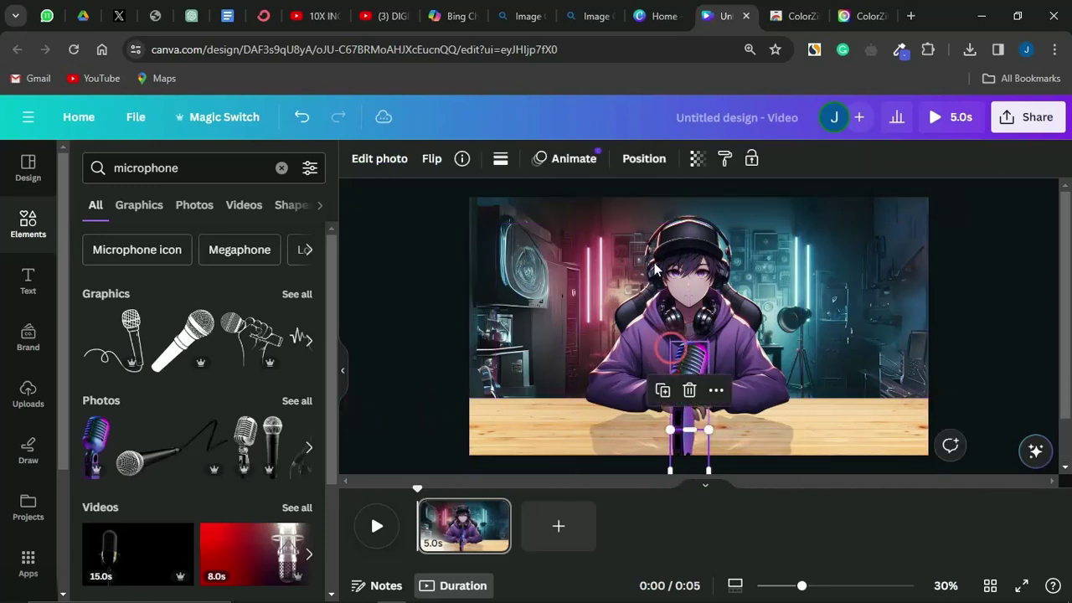
click(695, 159)
click(692, 216)
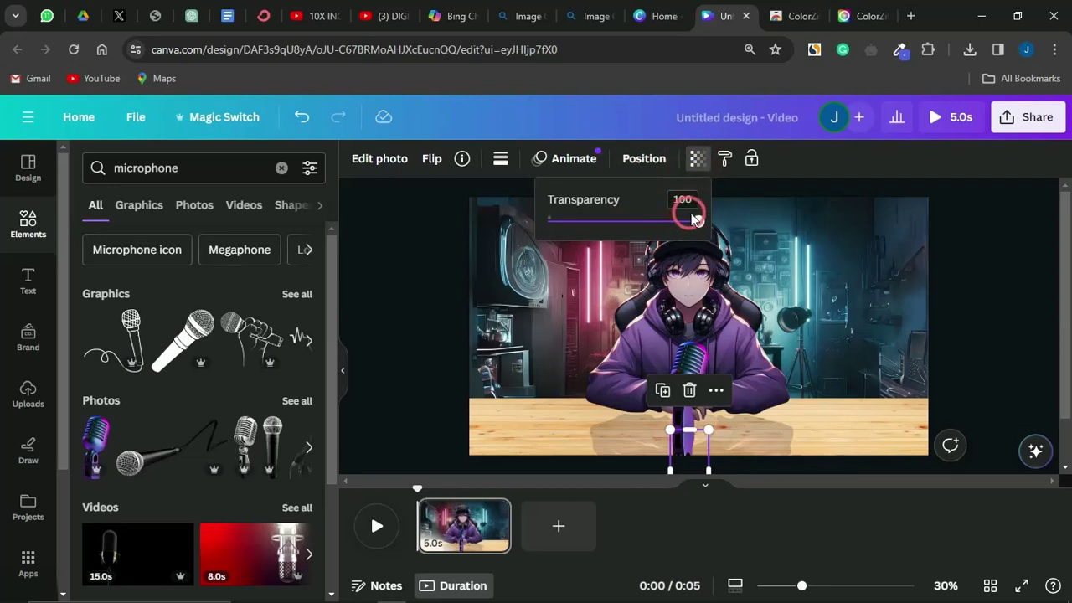
click(408, 326)
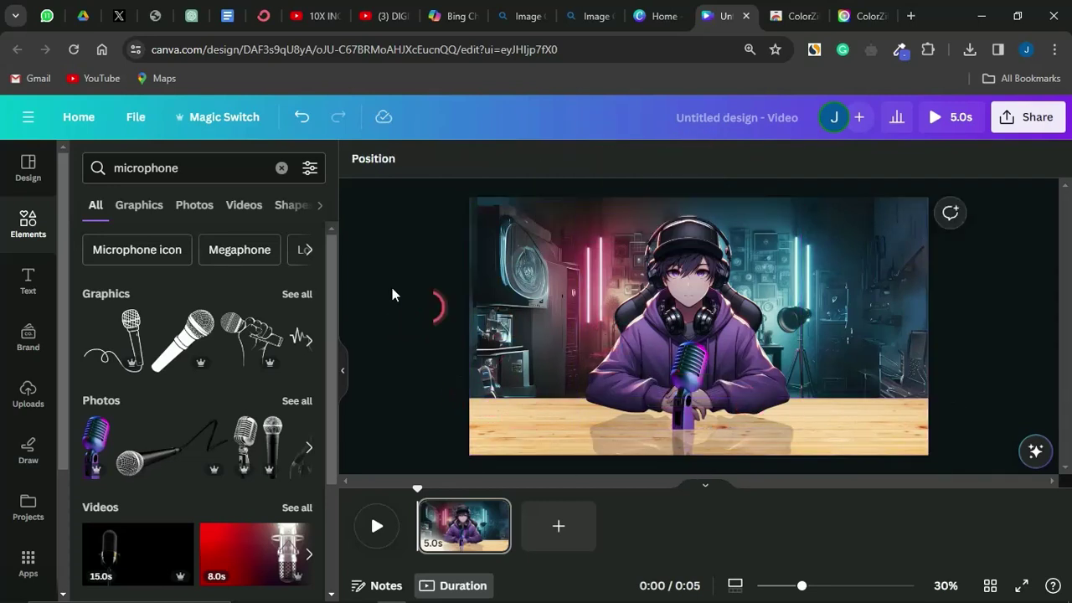
Search the elements library for "computer" and for "computer set", checking the graphics, photos and videos on offer.
click(179, 118)
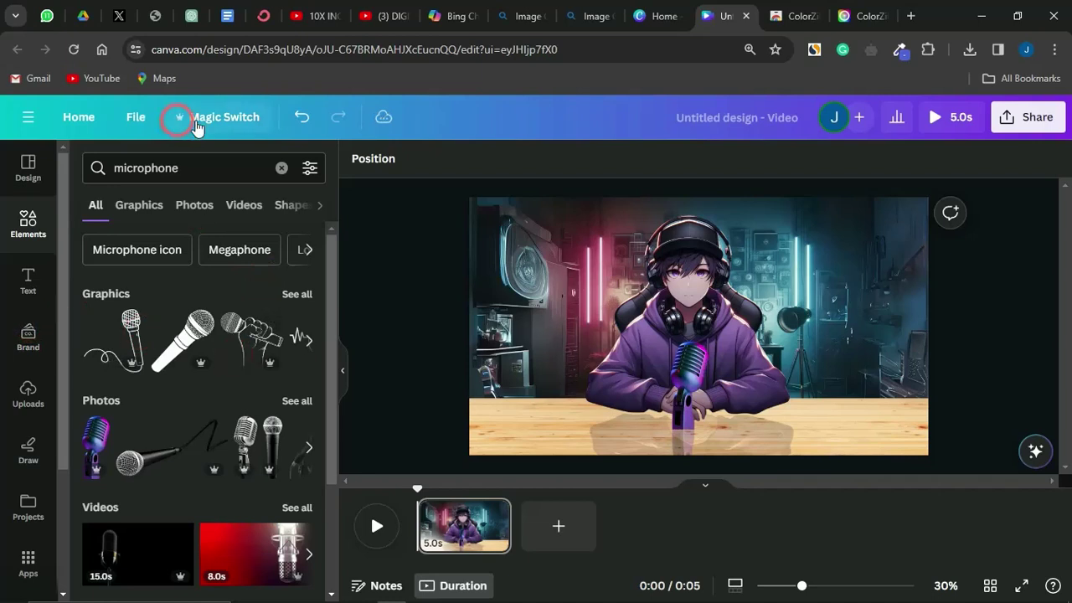
click(281, 167)
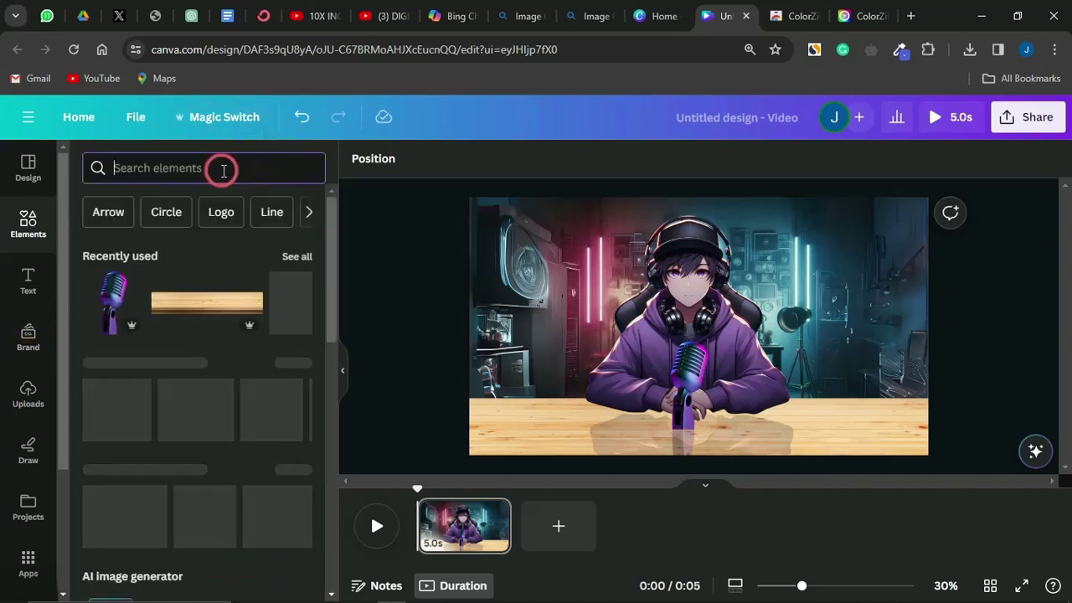
text(co)
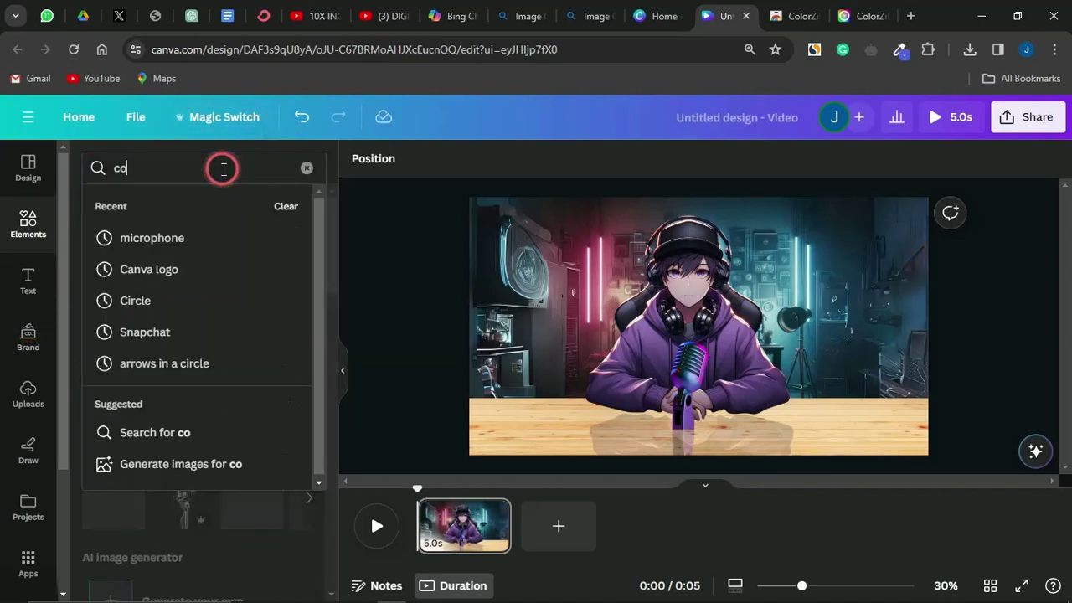
text(mp)
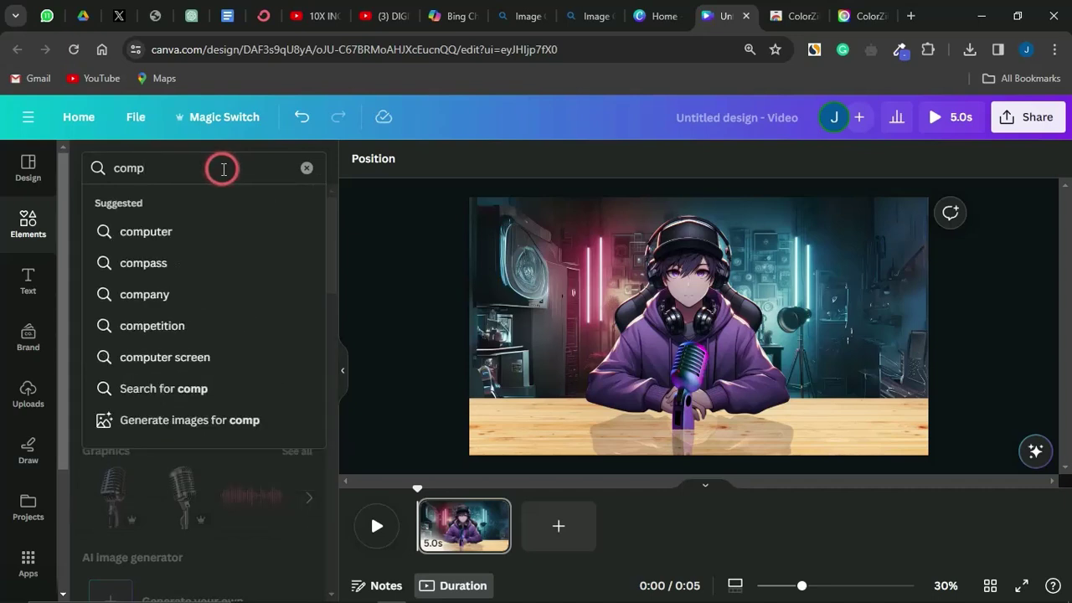
click(145, 235)
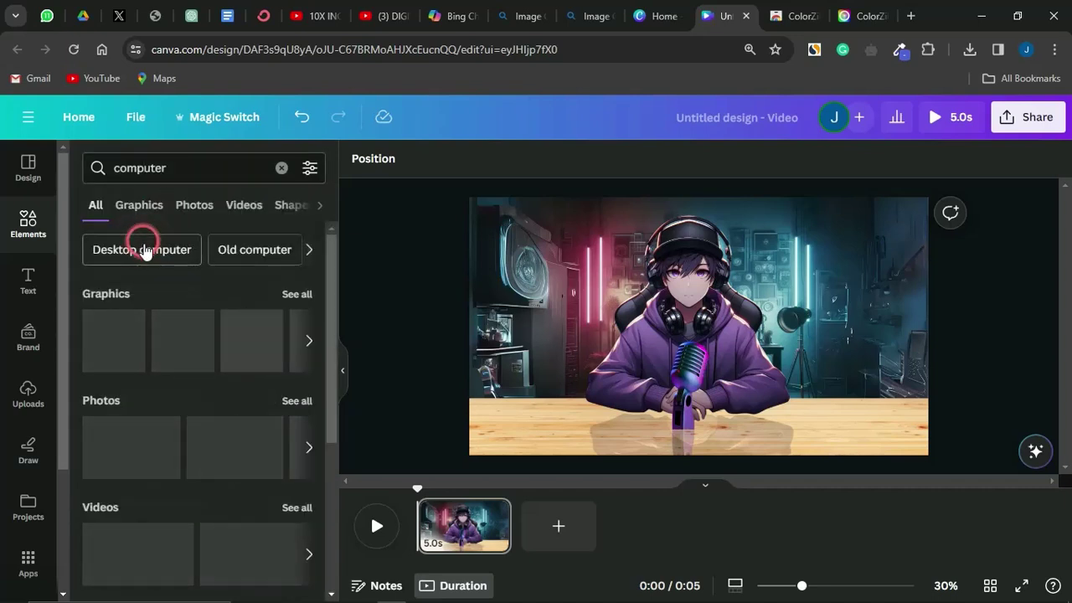
scroll(258, 493, down, 3)
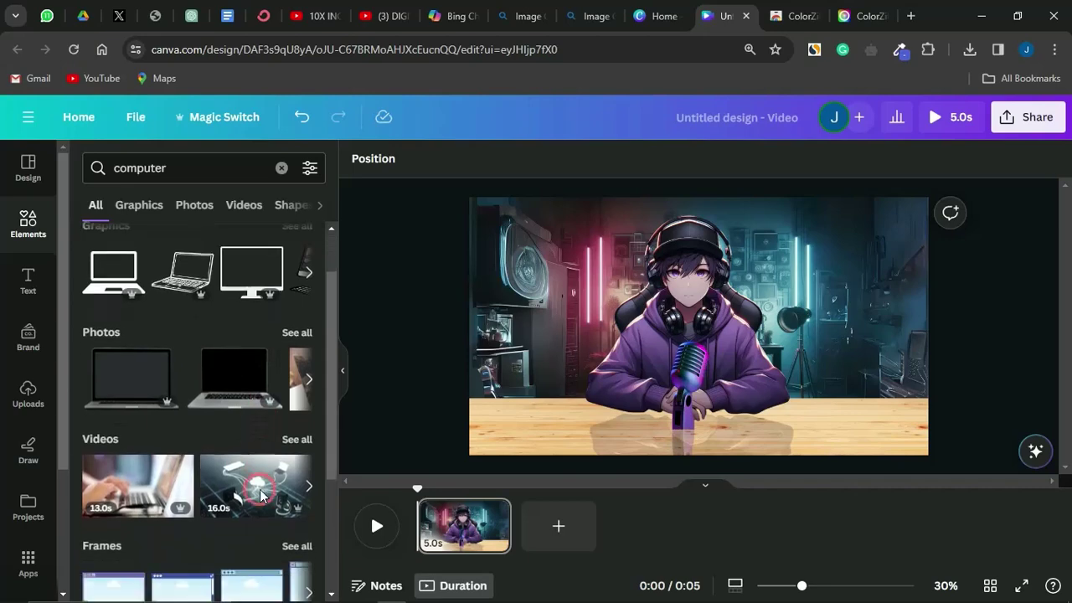
scroll(194, 343, up, 4)
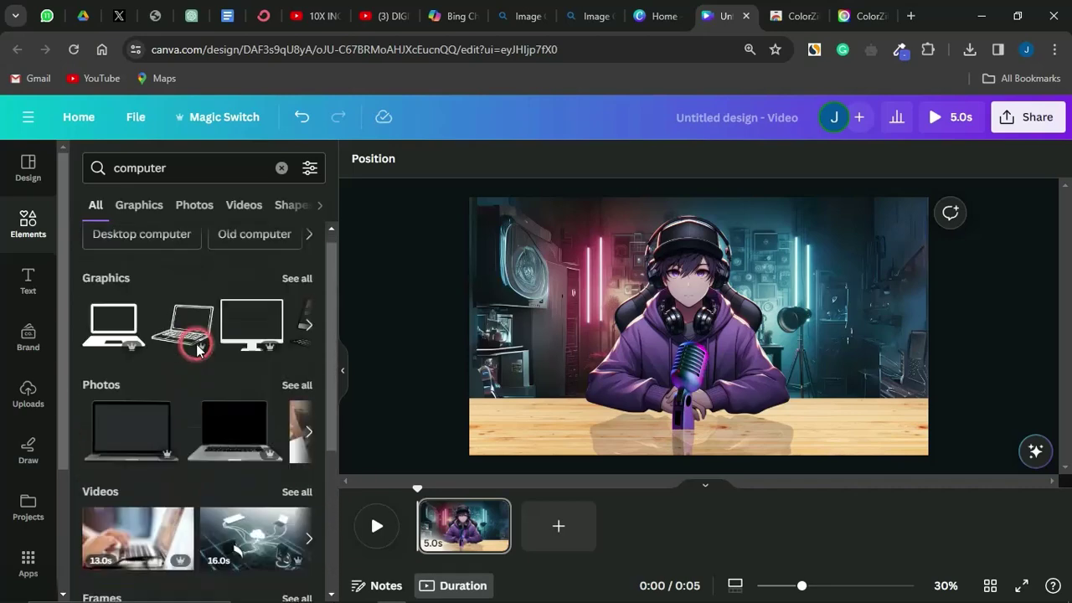
click(201, 168)
text(set)
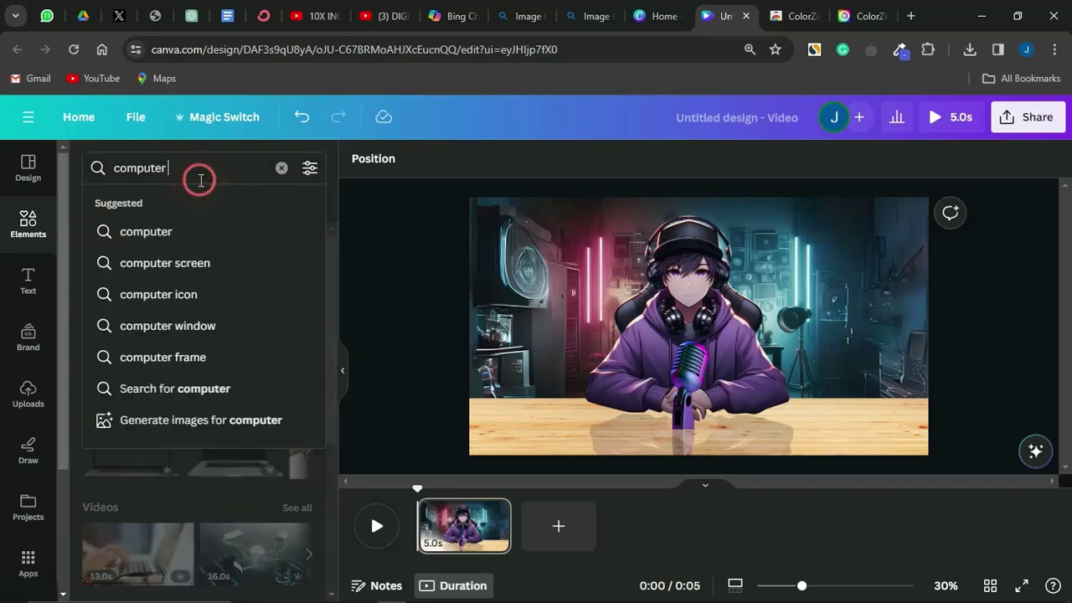
key(Return)
Search the elements library for "speakers" and add the photo of the black speaker pair to the scene.
click(283, 168)
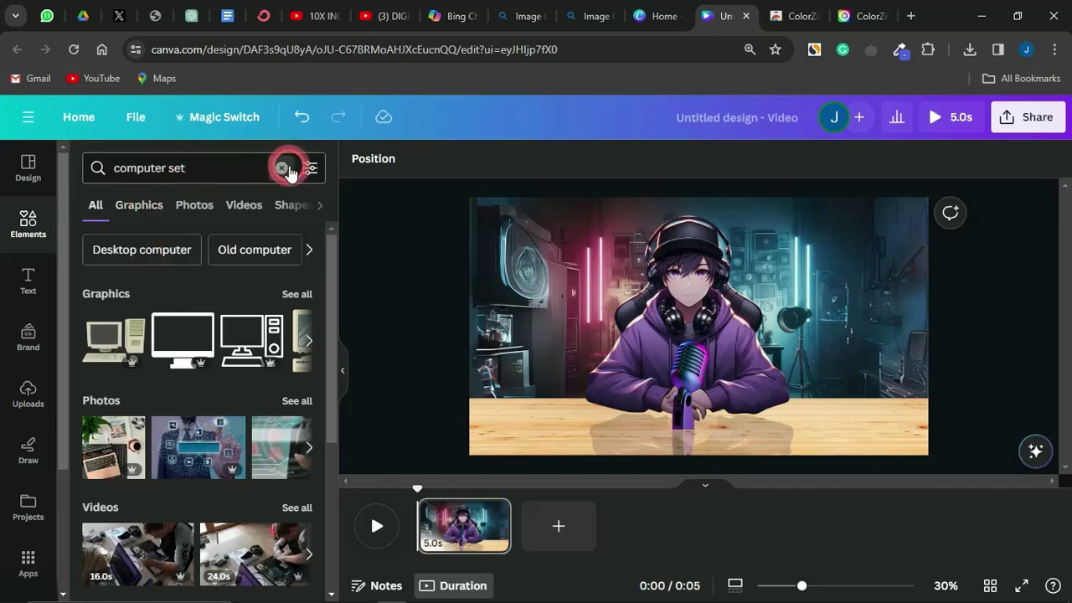
text(speakers)
key(Return)
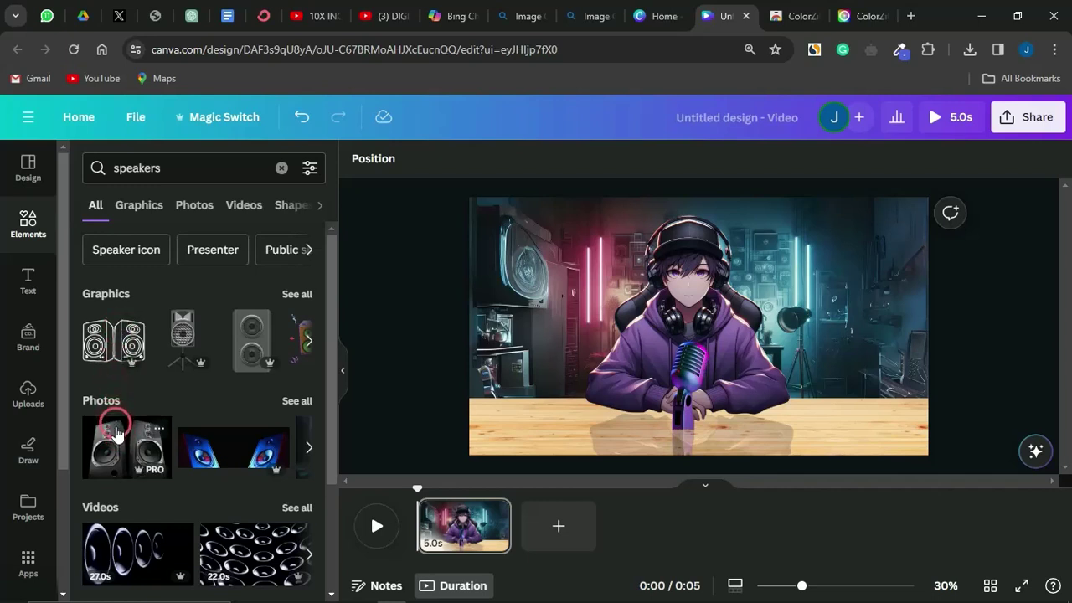
click(115, 435)
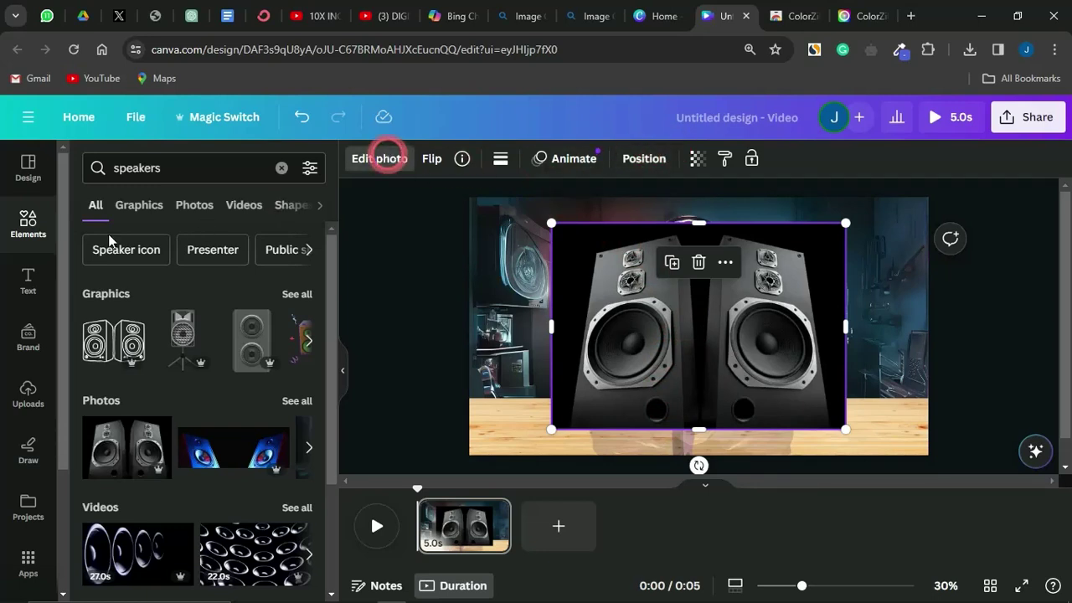
Remove the background of the speaker photo, shrink it and place it on the table to the right of the character.
click(381, 158)
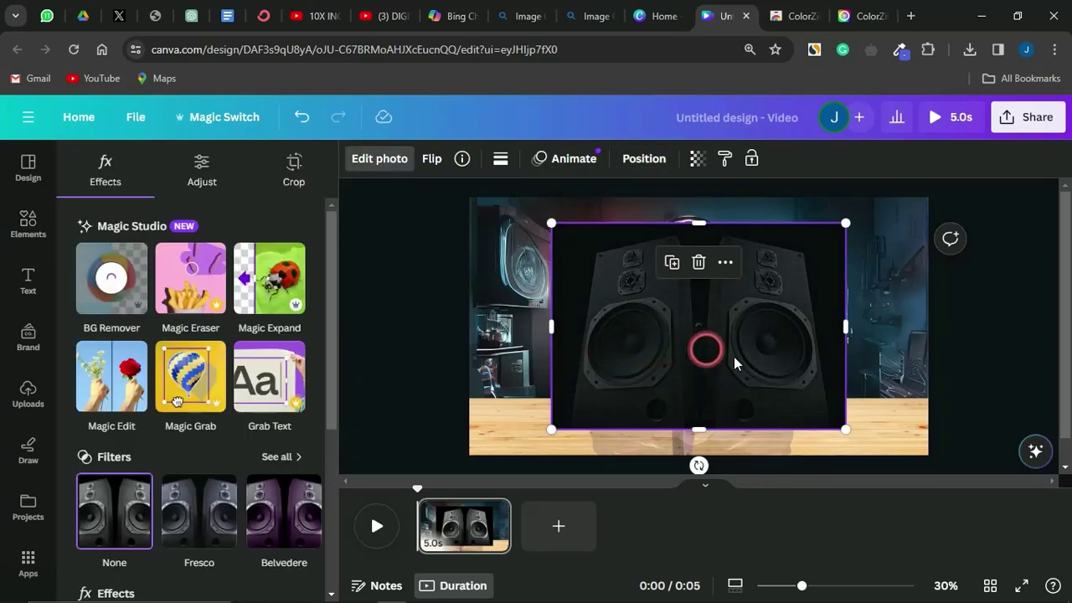
drag(848, 429, 709, 333)
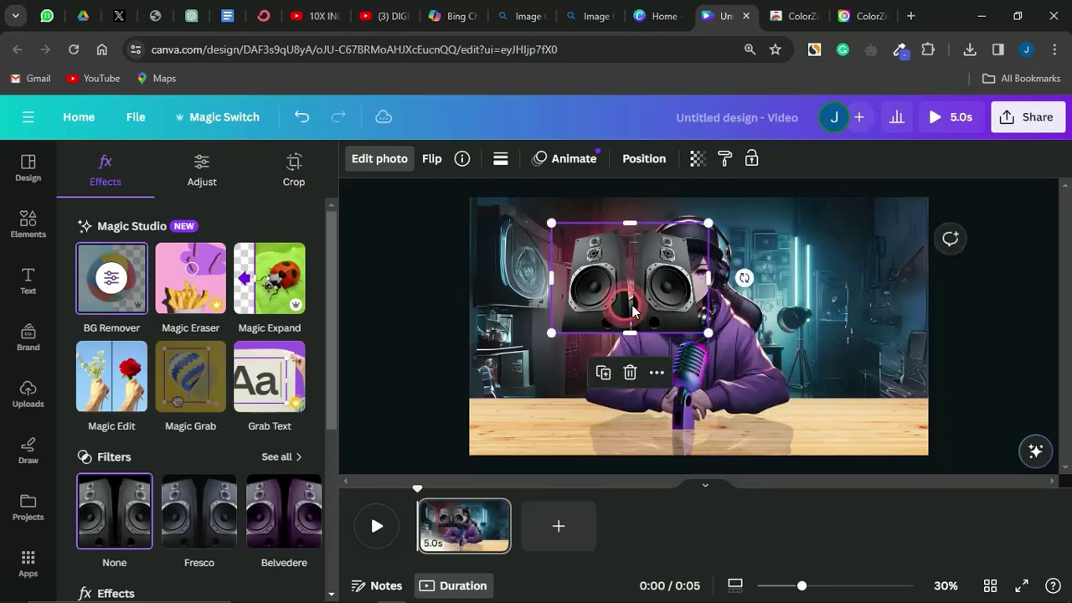
drag(633, 312, 847, 400)
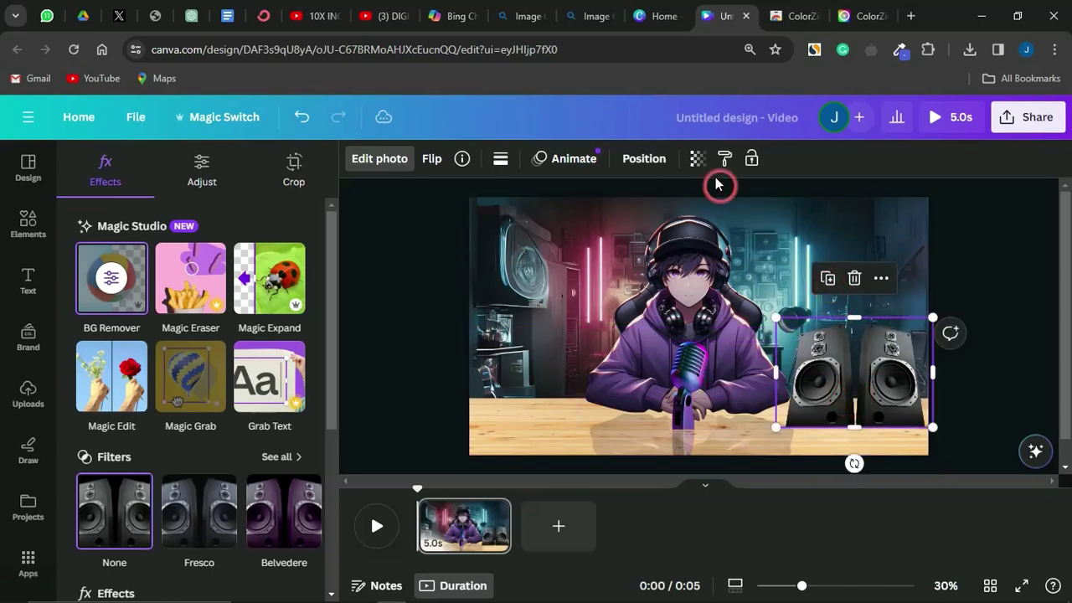
Duplicate the speakers, rotate the copy upside down and place it directly beneath the original as a reflection.
click(827, 279)
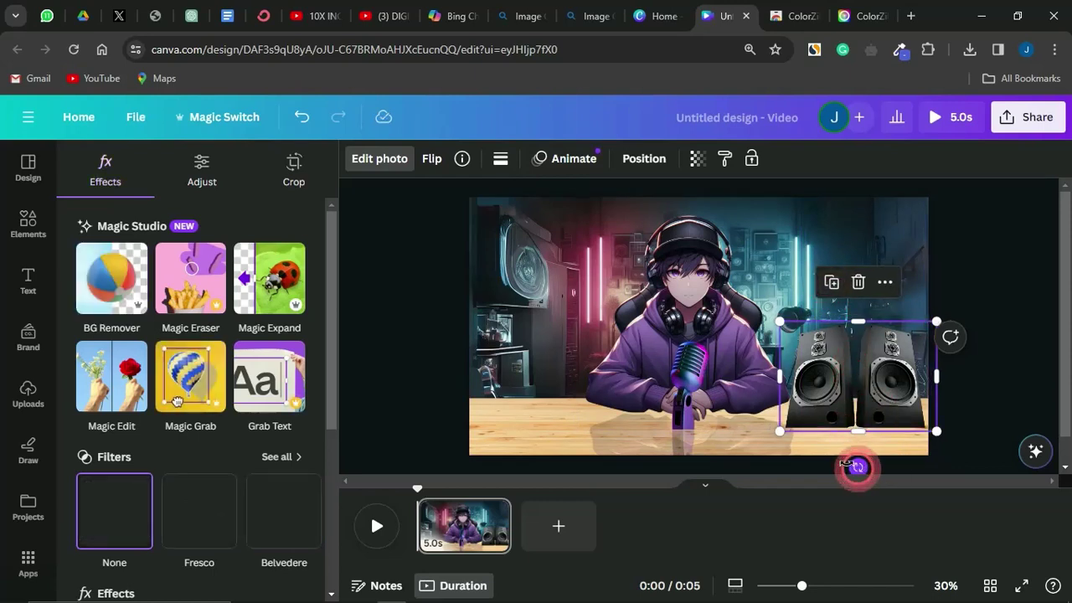
drag(857, 467, 861, 308)
drag(855, 369, 847, 462)
Lower the transparency value of the upside-down speaker copy so it looks like a faint reflection on the table.
click(698, 159)
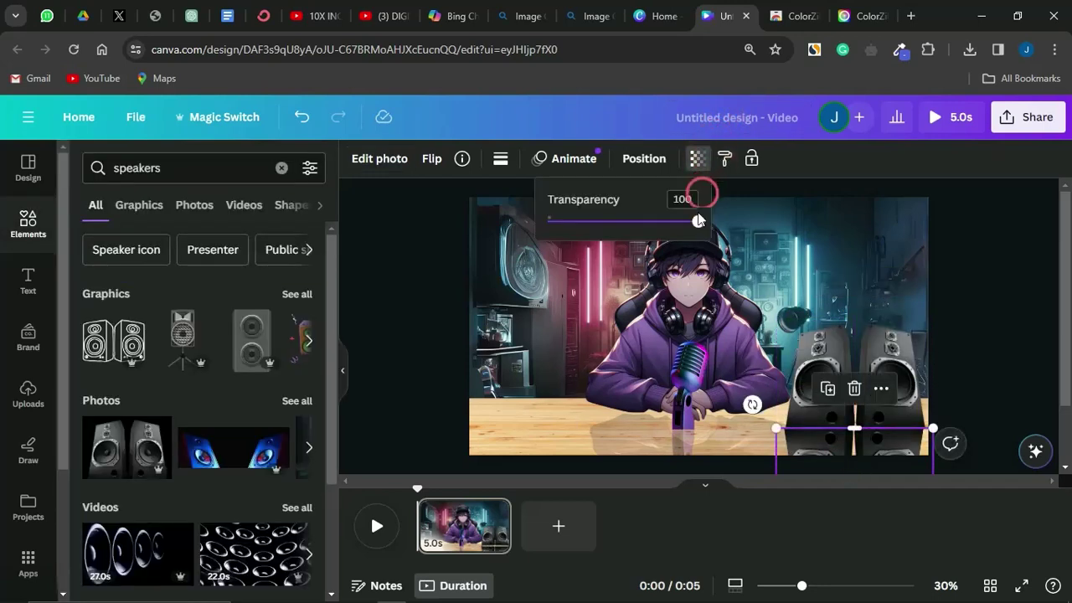
drag(696, 224, 596, 223)
click(1003, 292)
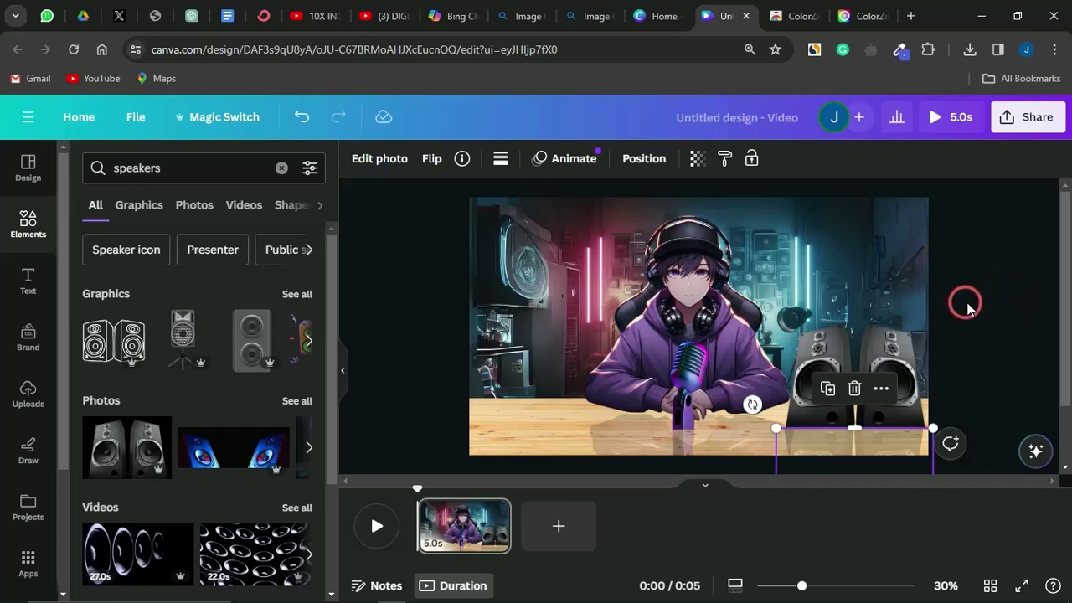
click(968, 306)
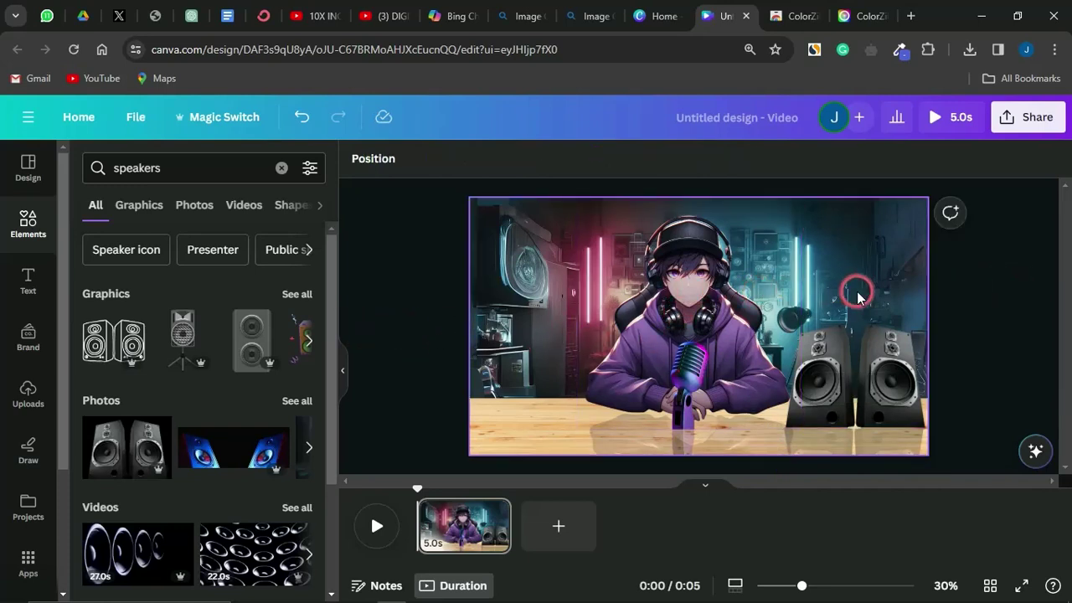
View the ColorZilla page in the Chrome Web Store and the extension's color picker panel over the design.
drag(802, 585, 824, 584)
click(803, 10)
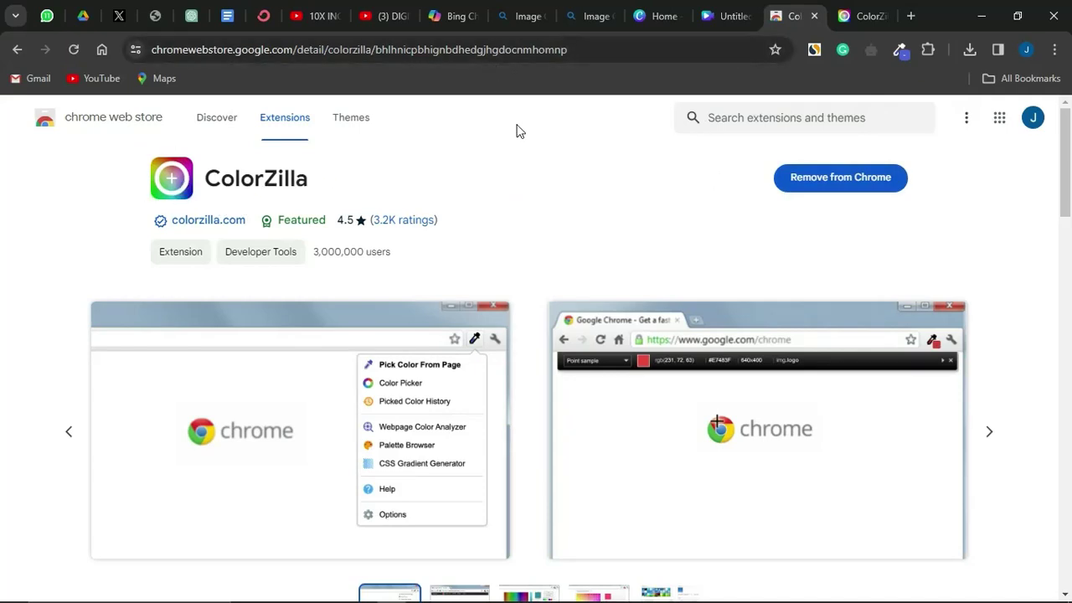
click(724, 16)
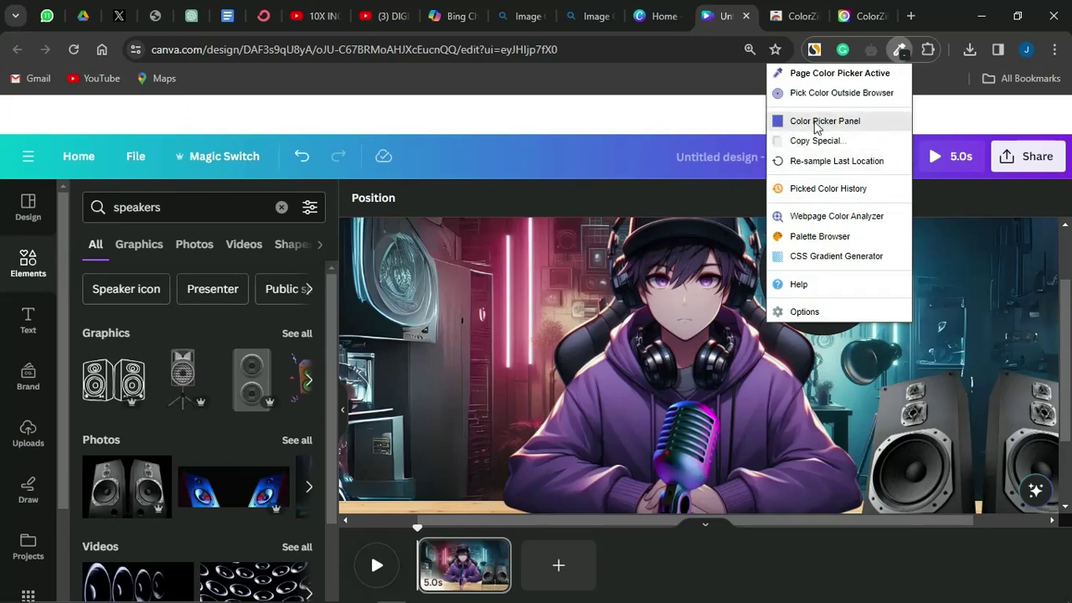
click(817, 126)
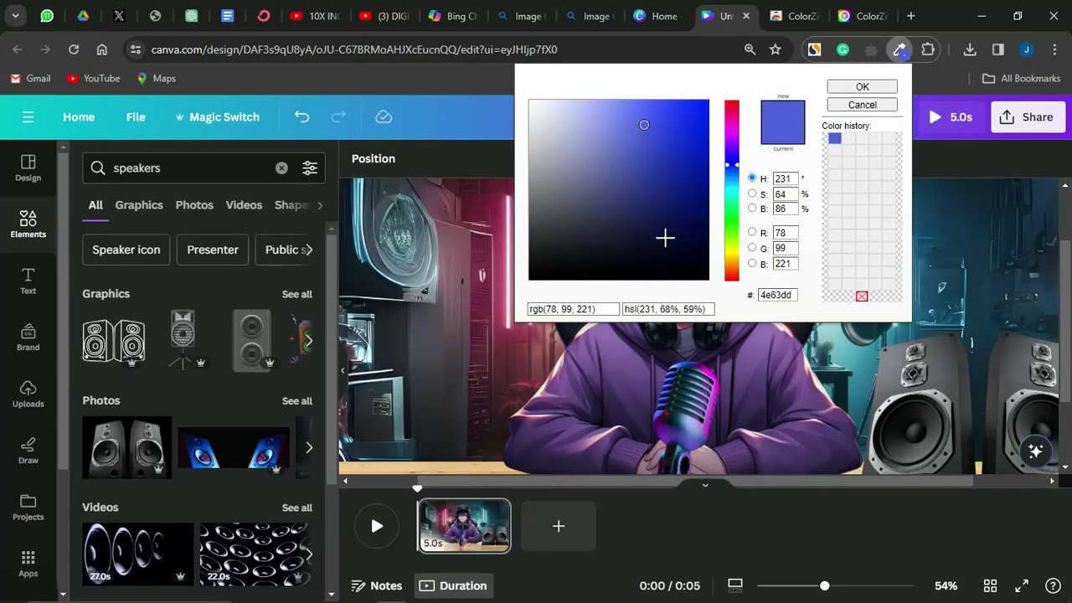
click(861, 87)
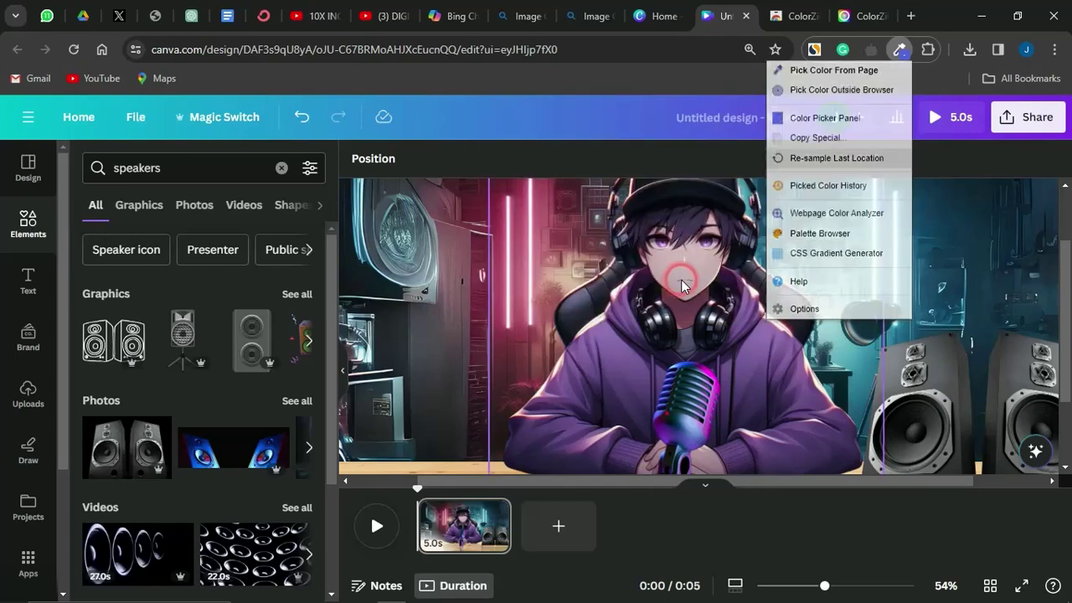
click(681, 284)
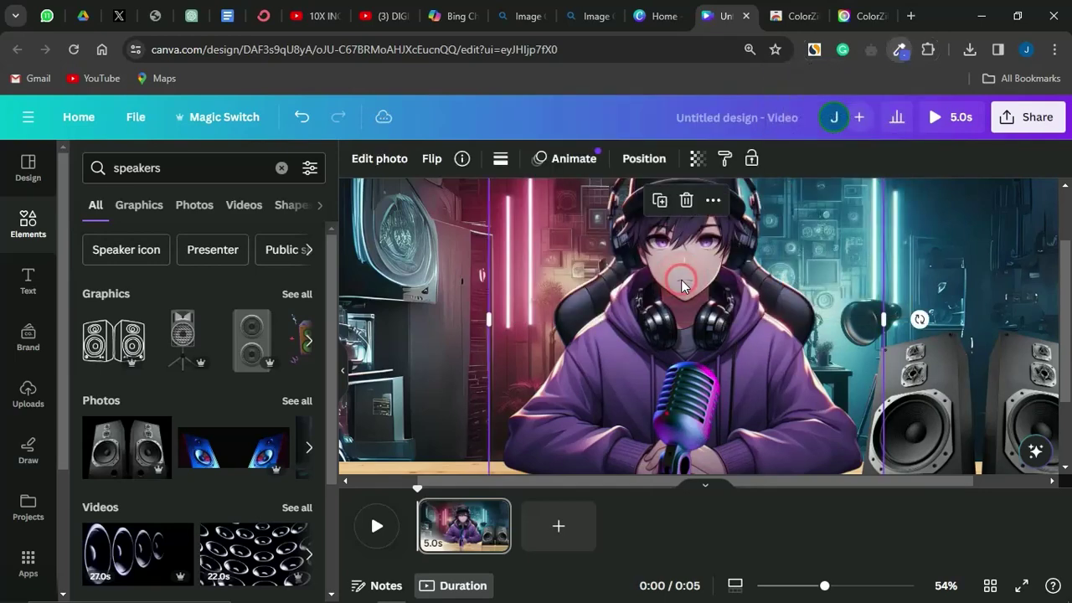
Sample the character's facial skin color with ColorZilla and copy it as the hex code C9B2B8.
click(900, 51)
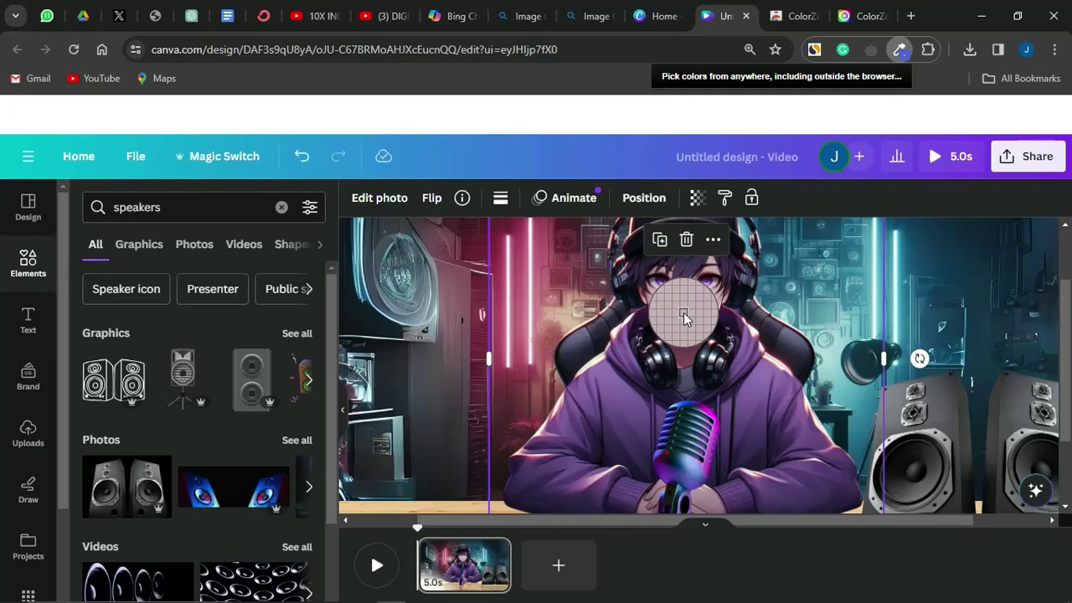
click(683, 312)
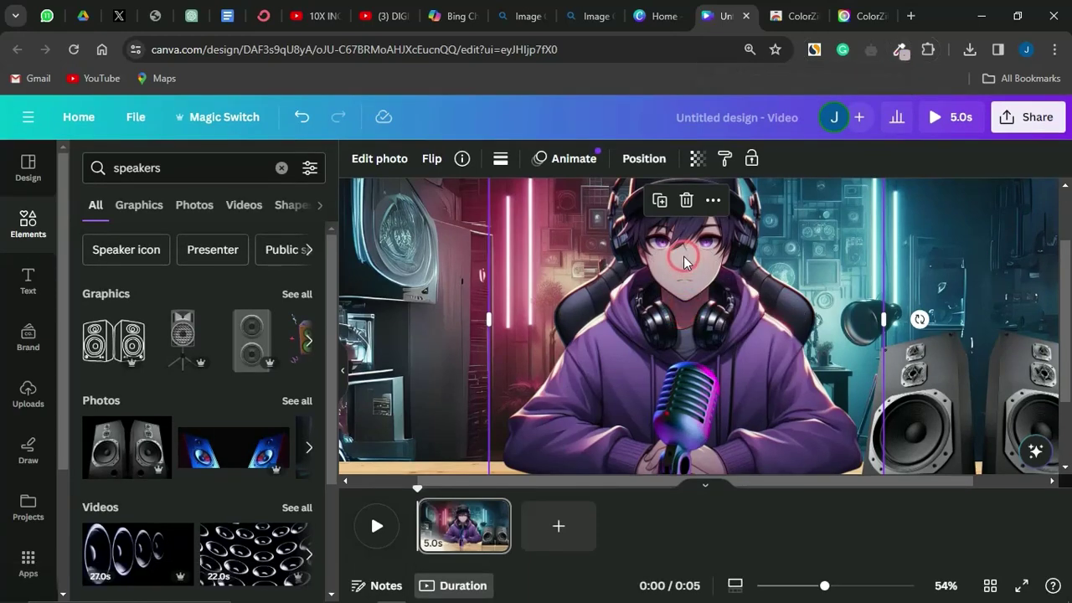
click(900, 51)
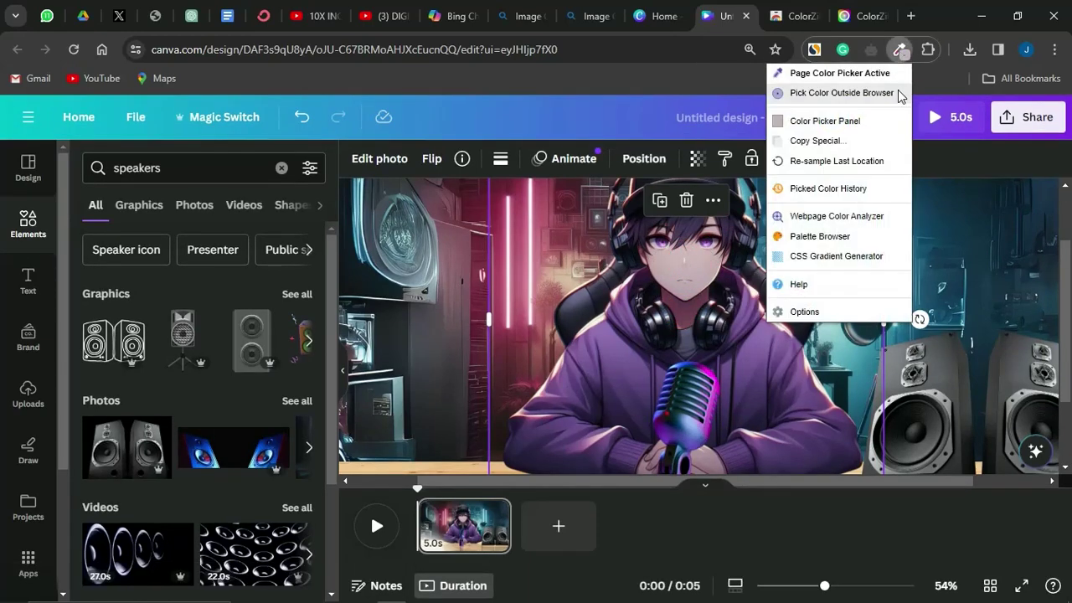
click(819, 141)
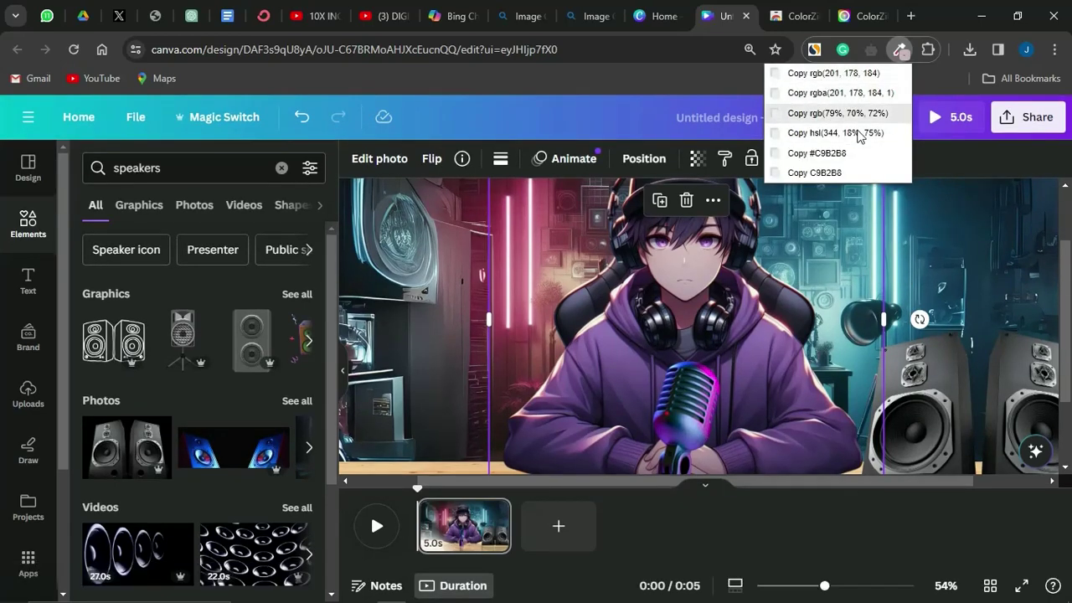
click(822, 173)
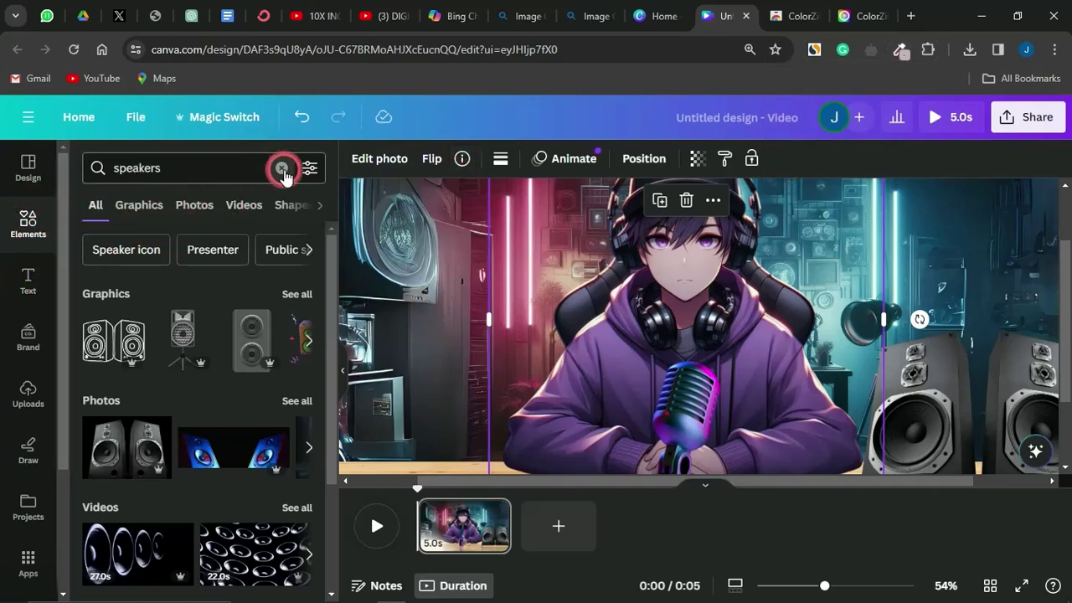
Add a square shape to the scene and position it just below the character's mouth.
click(280, 170)
click(106, 404)
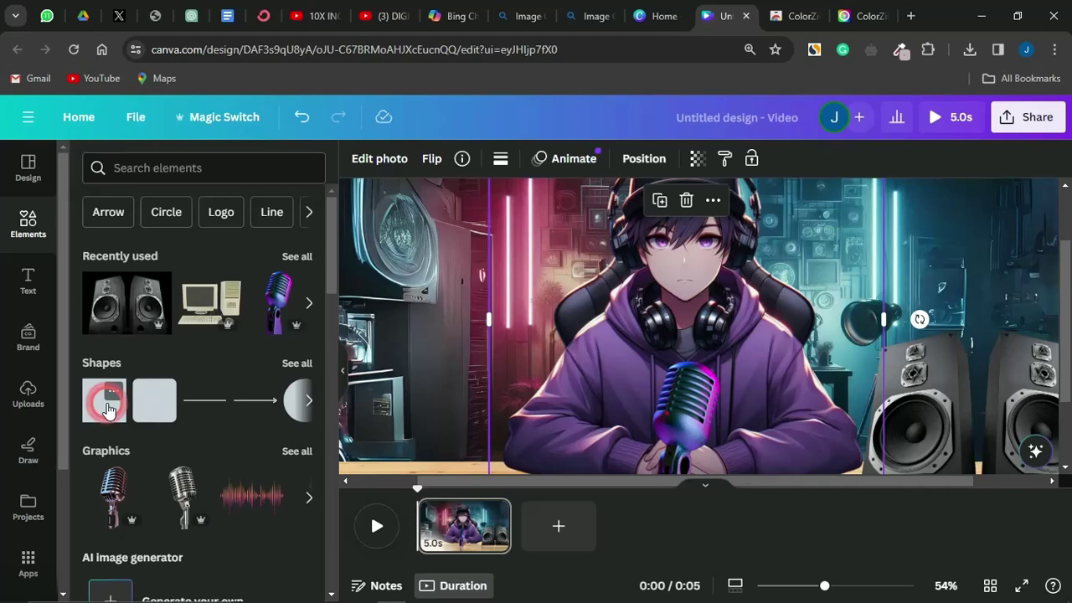
click(737, 356)
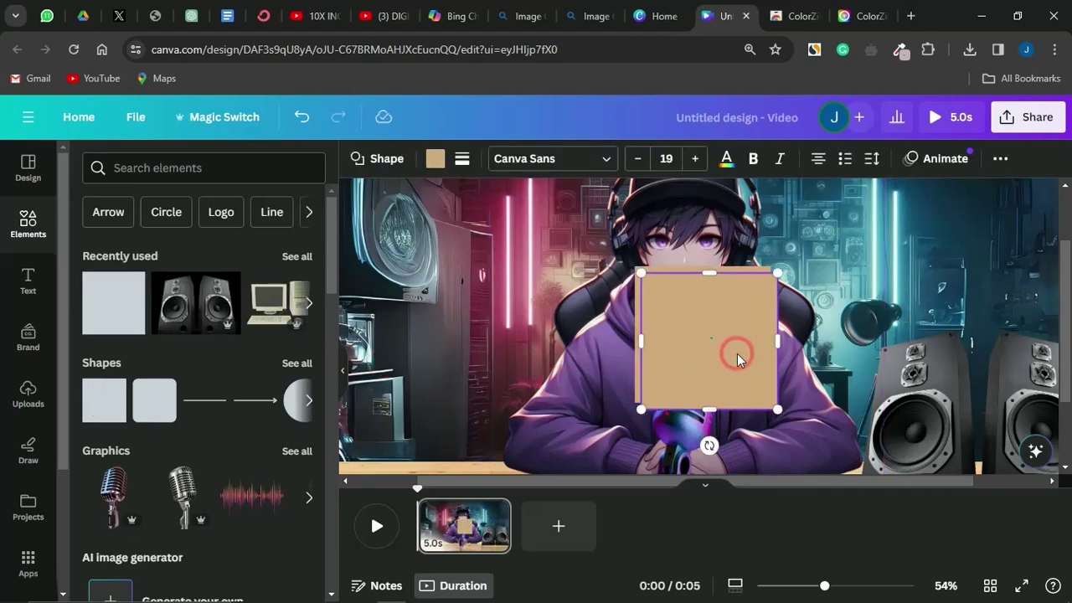
drag(737, 354, 649, 312)
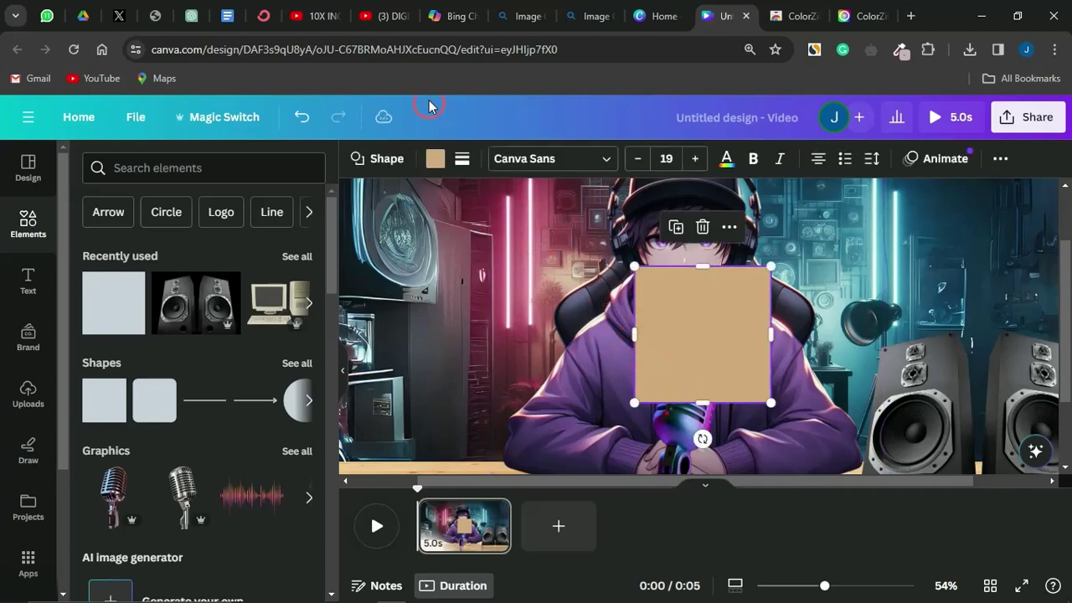
Set the square's fill color to the copied skin tone C9B2B8.
click(435, 159)
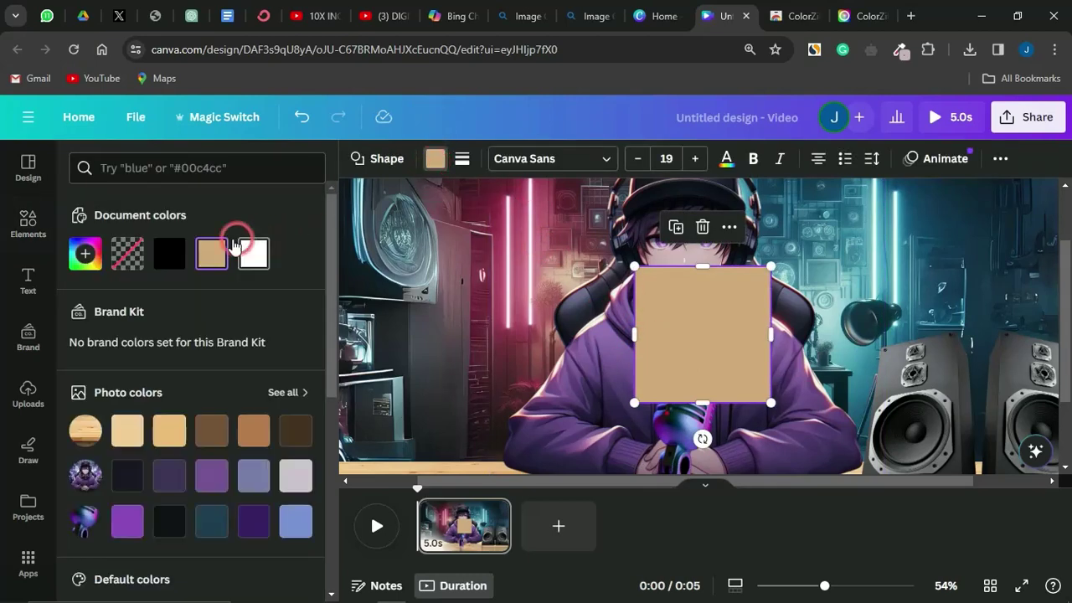
click(167, 163)
key(ctrl+v)
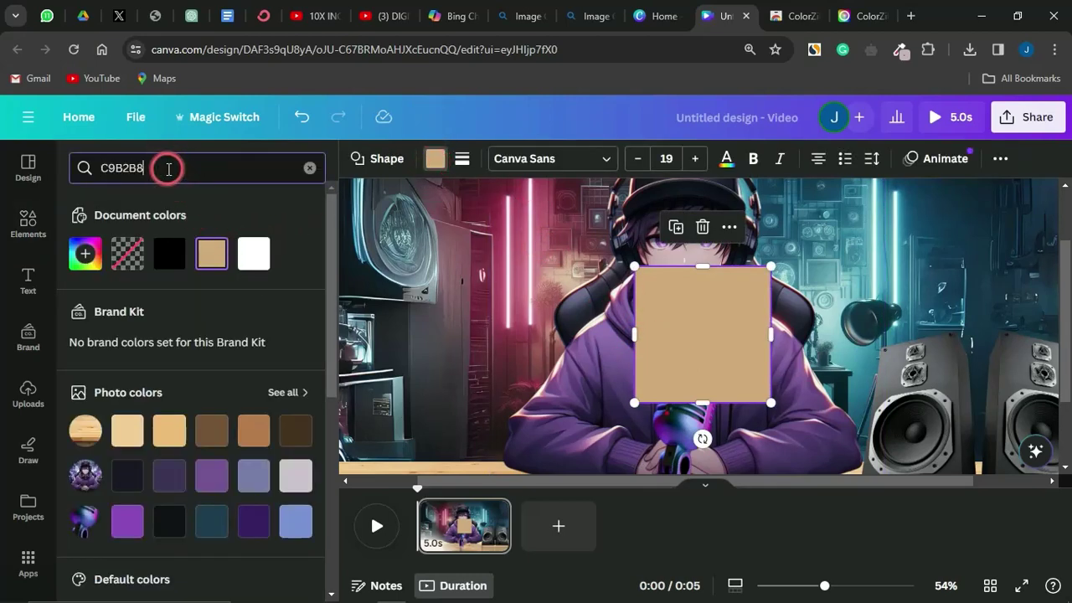
click(85, 238)
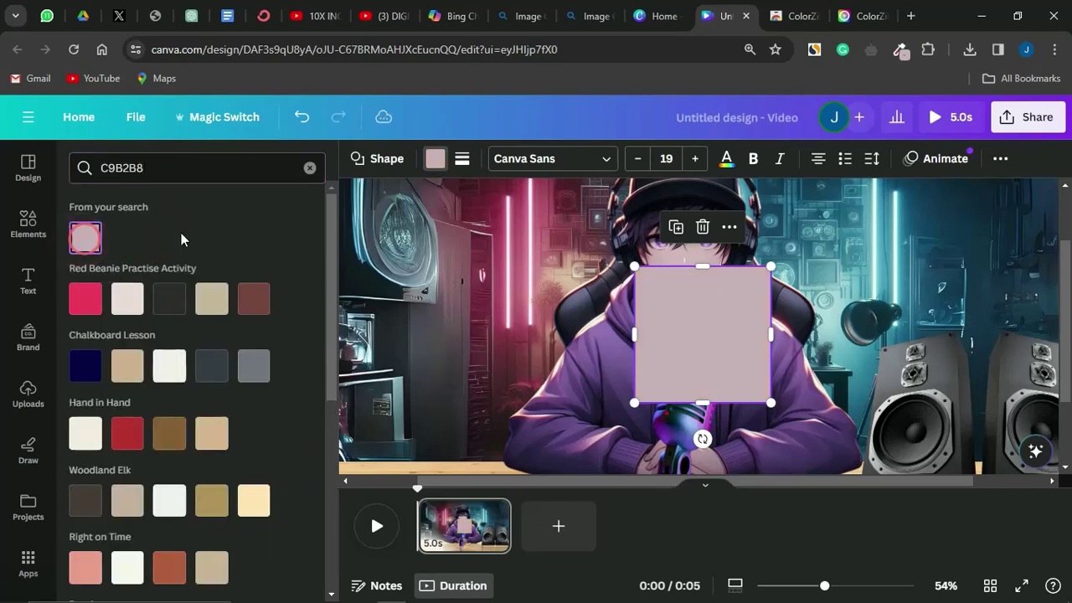
Shrink the skin-colored square to a small thin strip and position it over the character's mouth so the mouth is covered.
drag(708, 403, 714, 284)
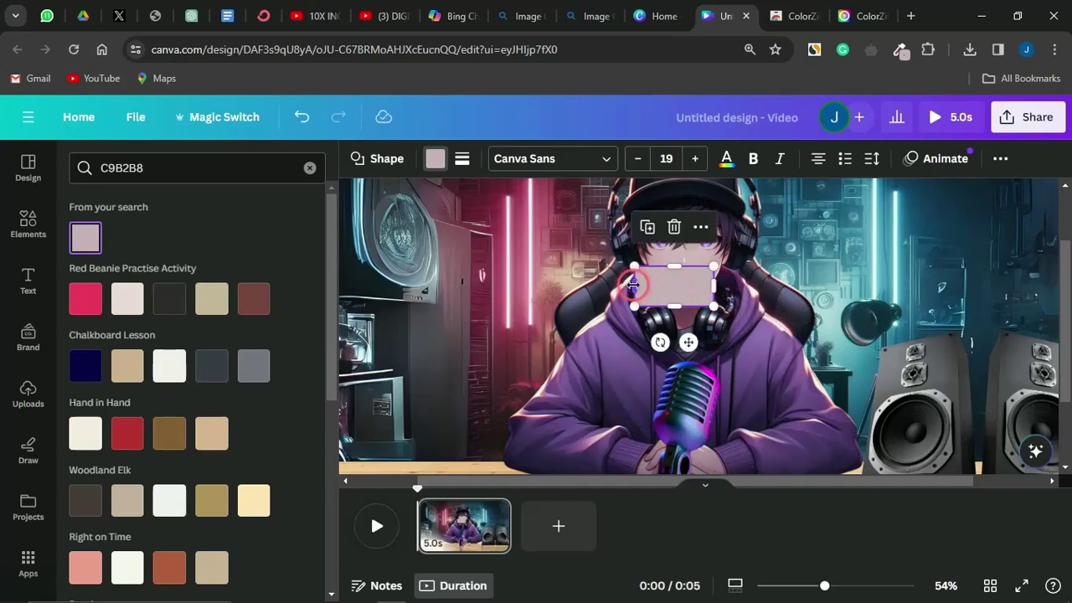
drag(634, 285, 692, 275)
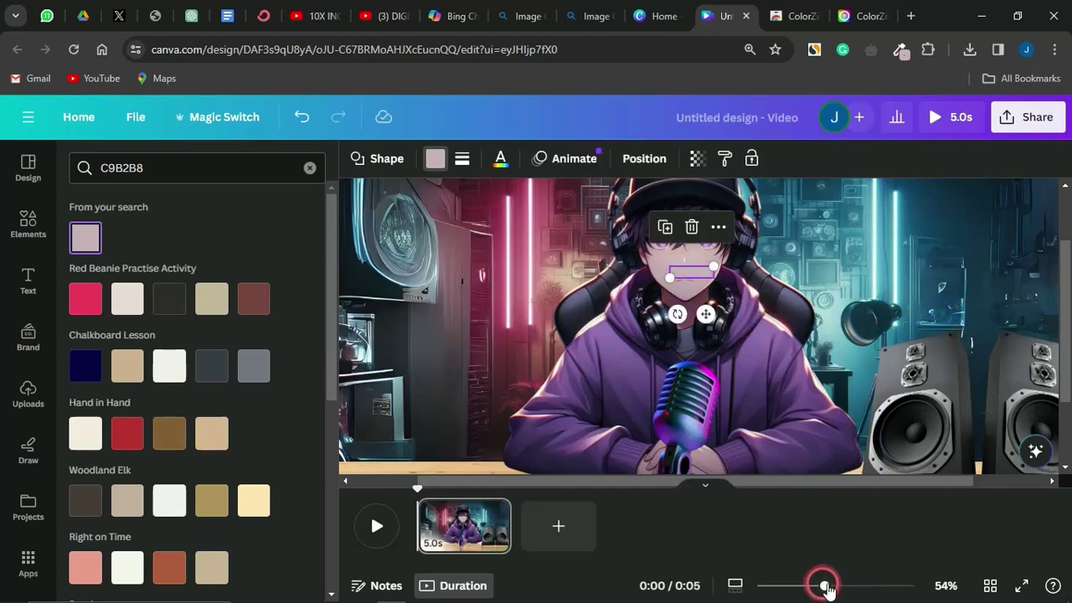
drag(825, 586, 851, 585)
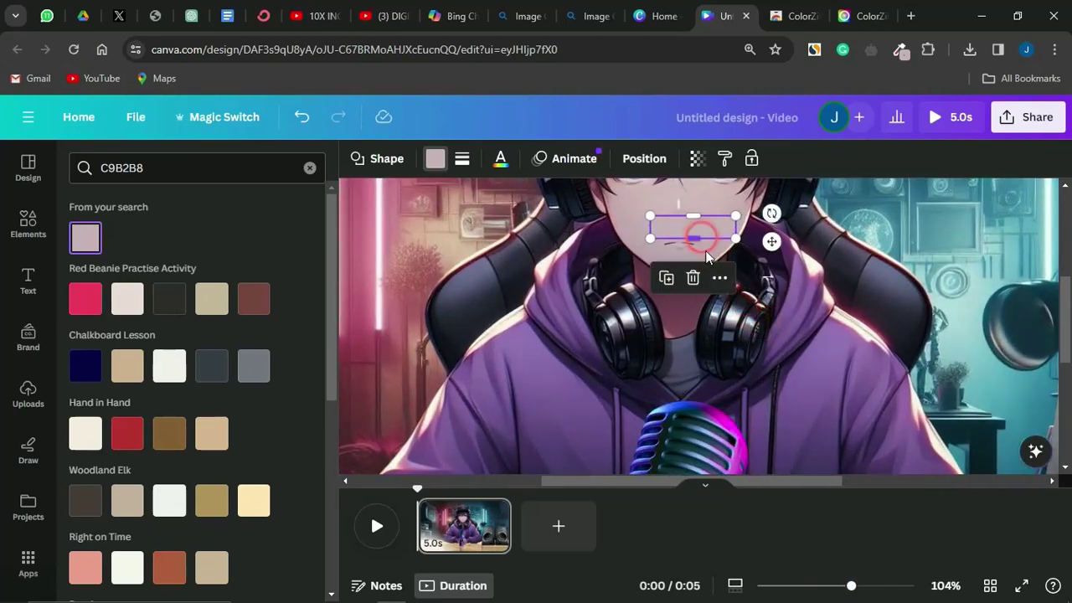
click(930, 276)
drag(681, 232, 649, 241)
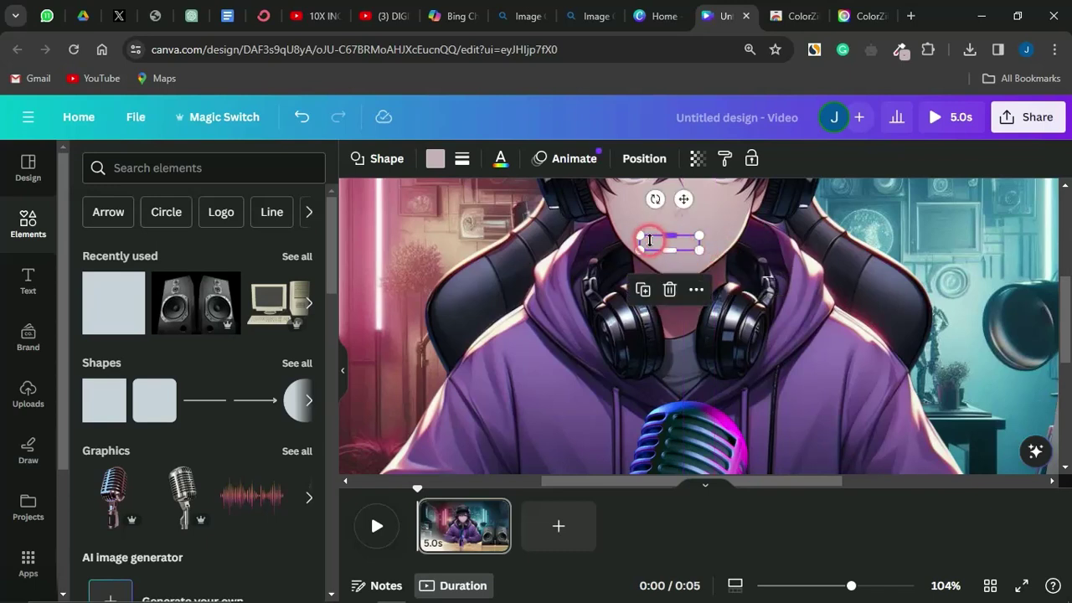
drag(684, 198, 698, 203)
click(965, 305)
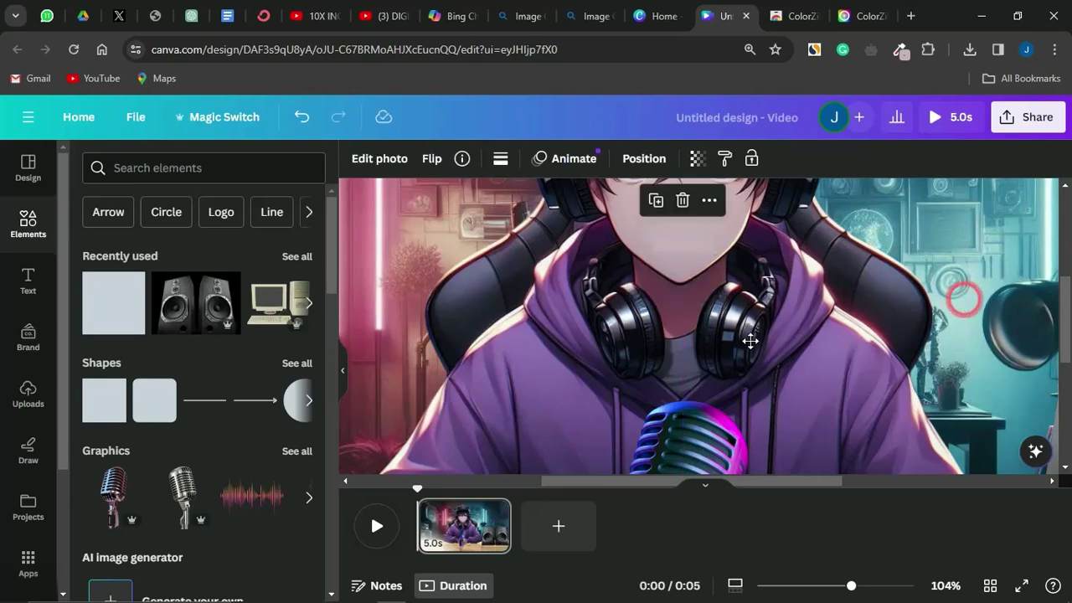
ctrl+scroll(989, 316, down, 5)
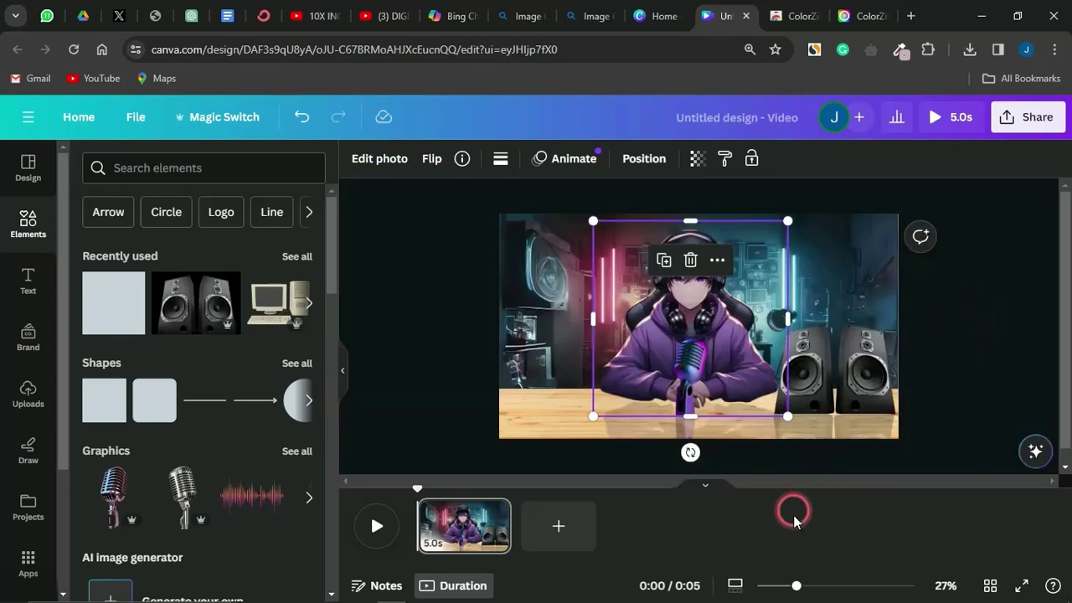
drag(799, 591, 812, 586)
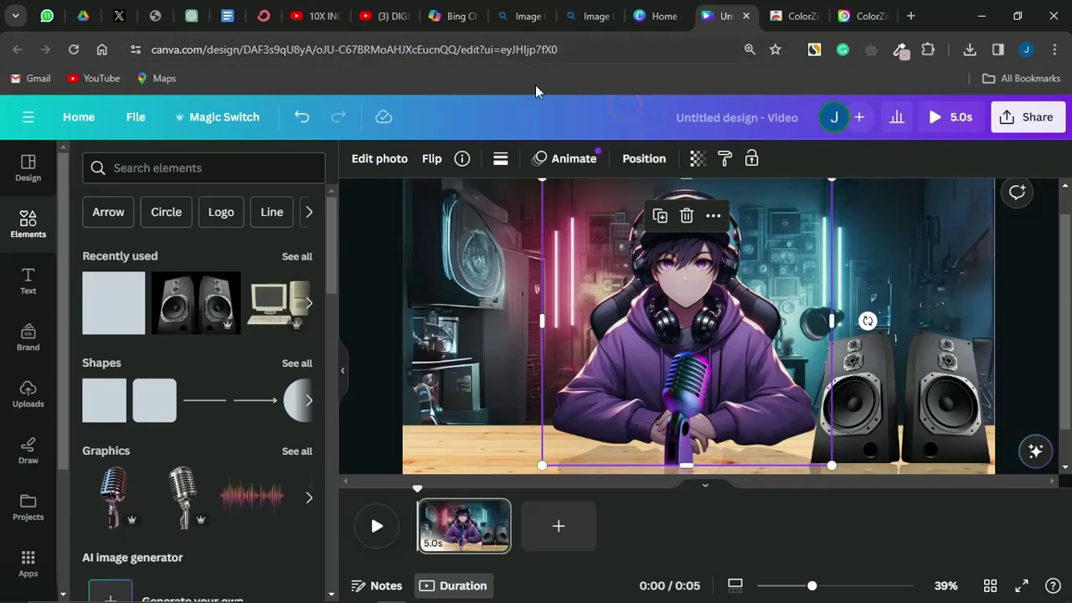
Switch to YouTube, search for "talking mouth green screen", and copy the link of the "Free green screen mouth movement animation" video.
click(384, 16)
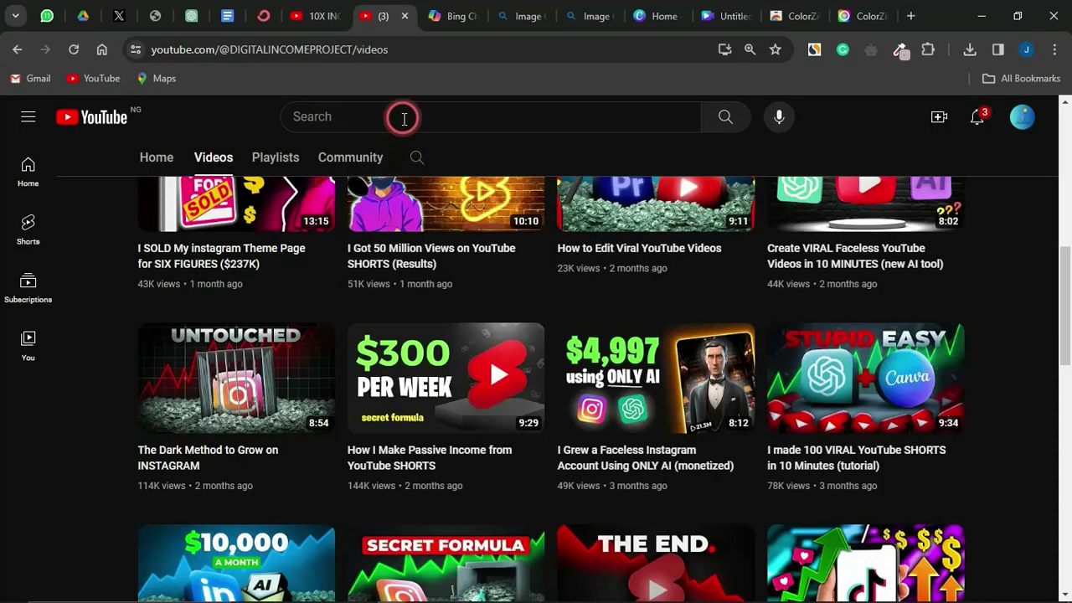
click(404, 118)
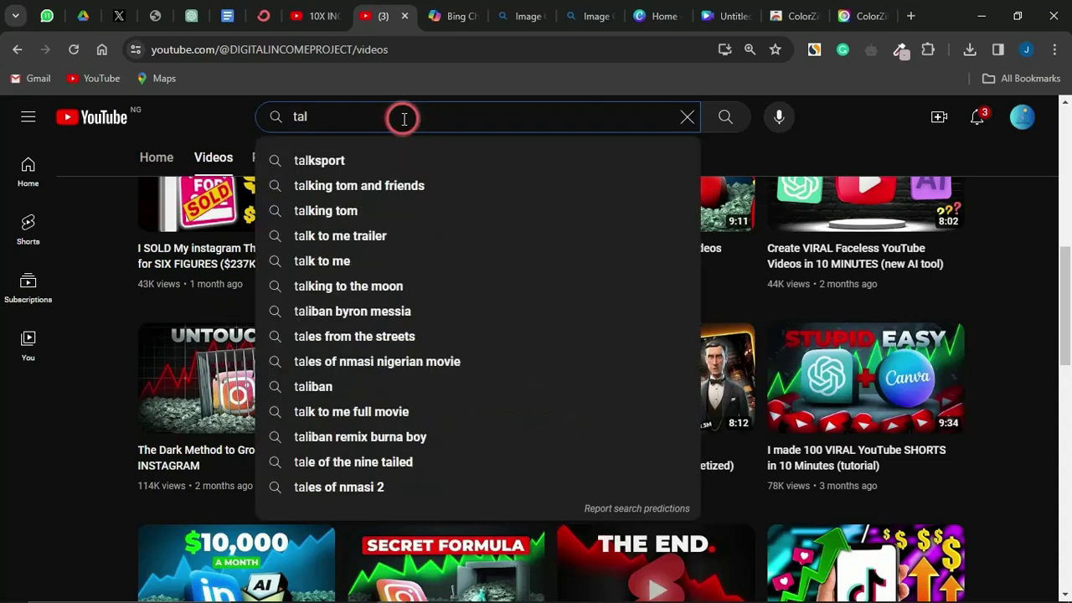
text(talking mouth green screen)
key(Return)
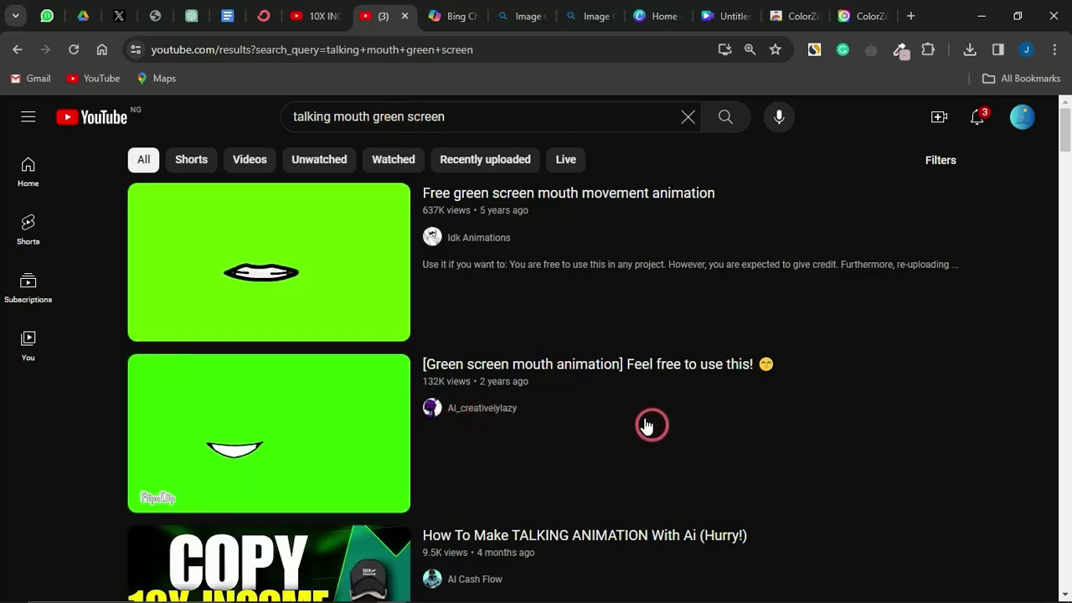
right_click(337, 272)
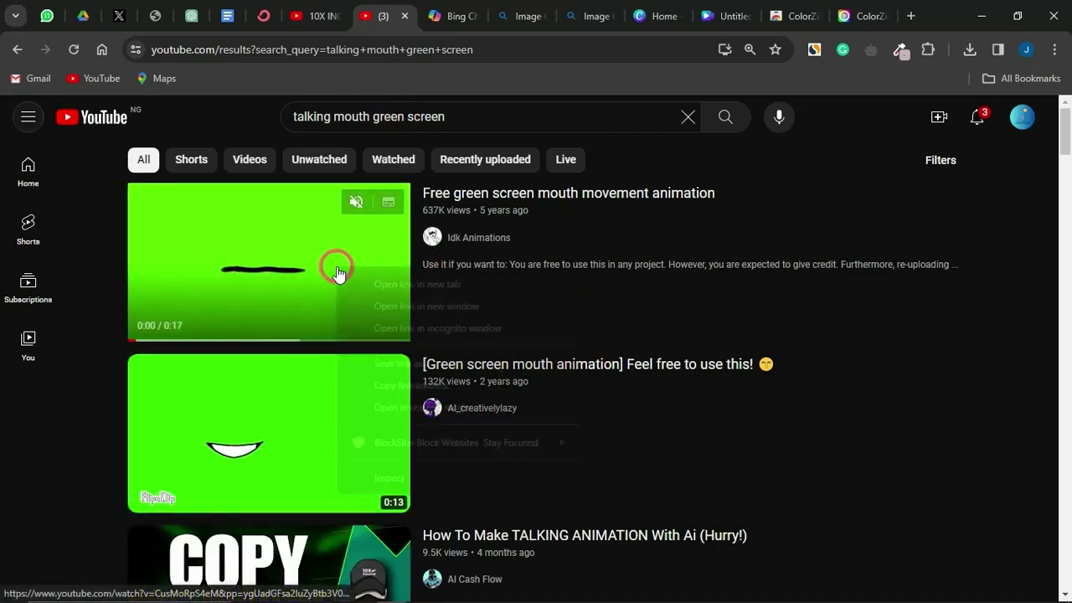
click(436, 385)
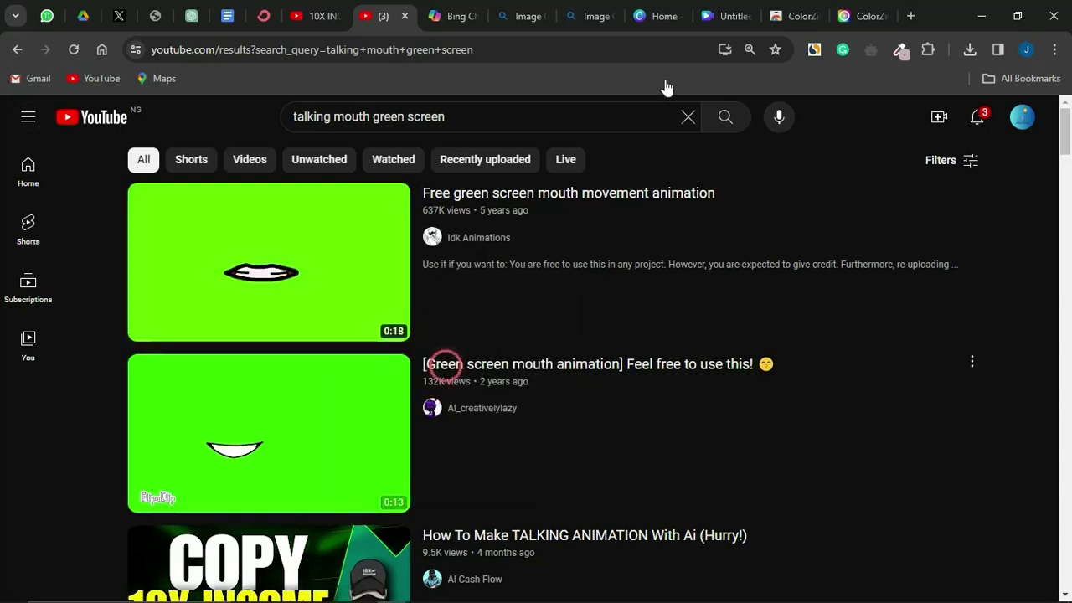
Search the web for "YouTube video downloader", open Savefrom.net, and download the video from the copied link as MP4 720.
click(911, 16)
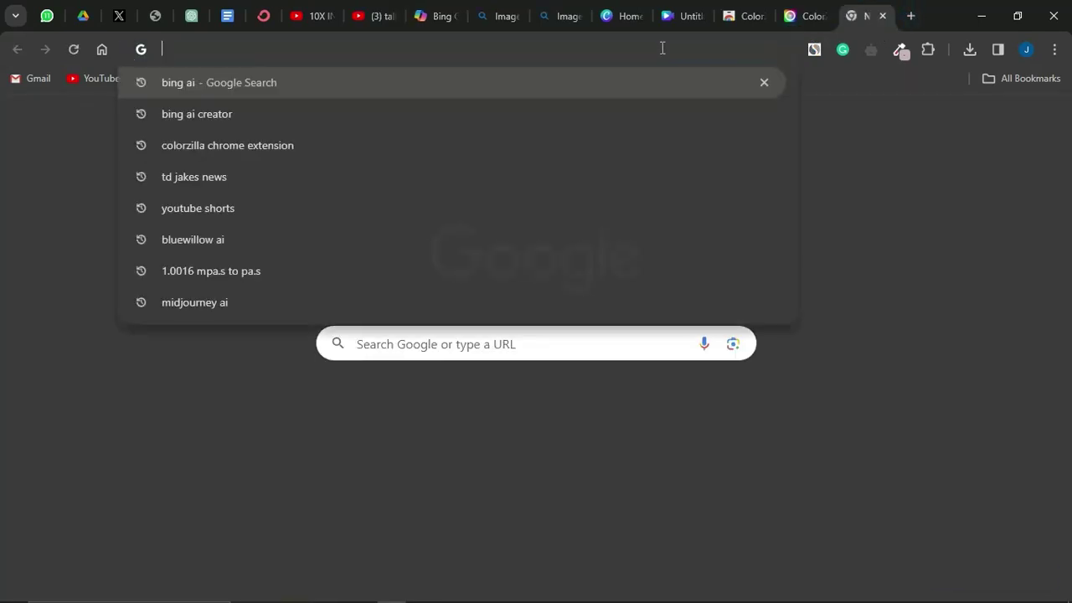
click(225, 283)
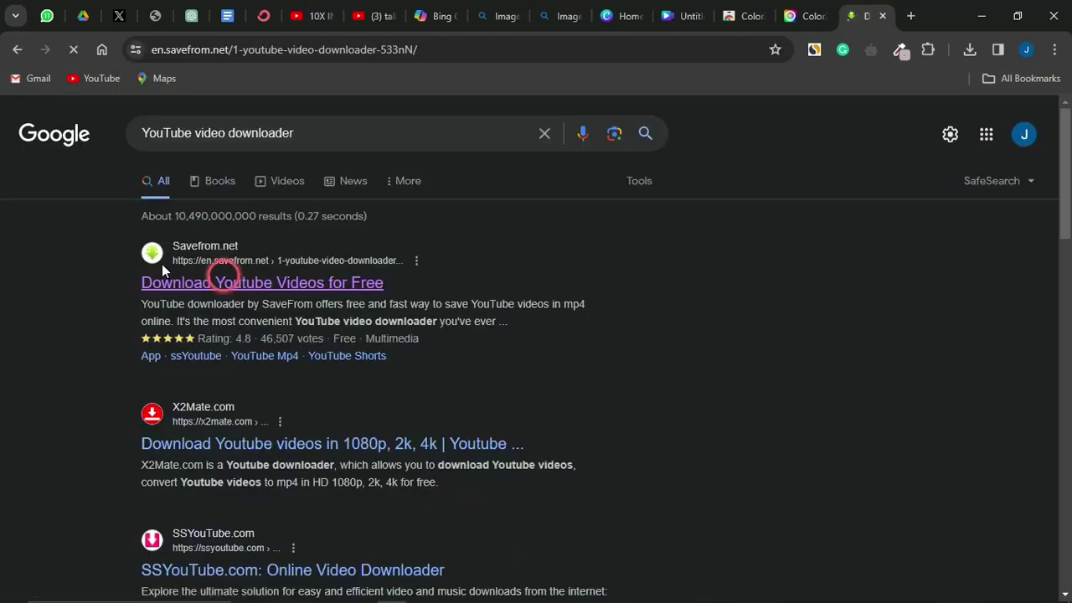
key(ctrl+v)
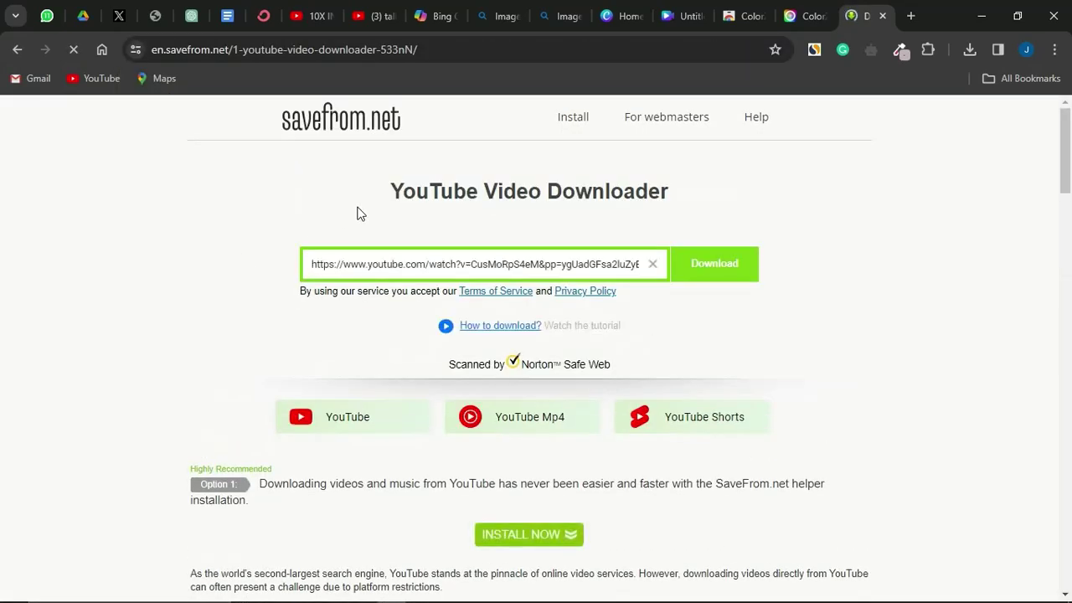
click(573, 249)
click(709, 275)
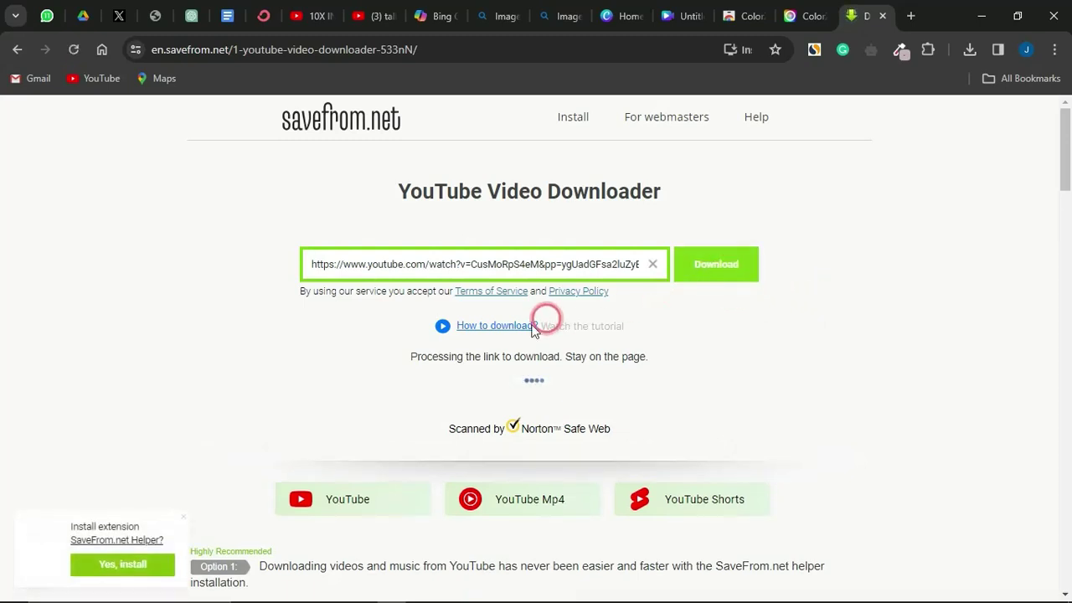
click(704, 265)
click(562, 264)
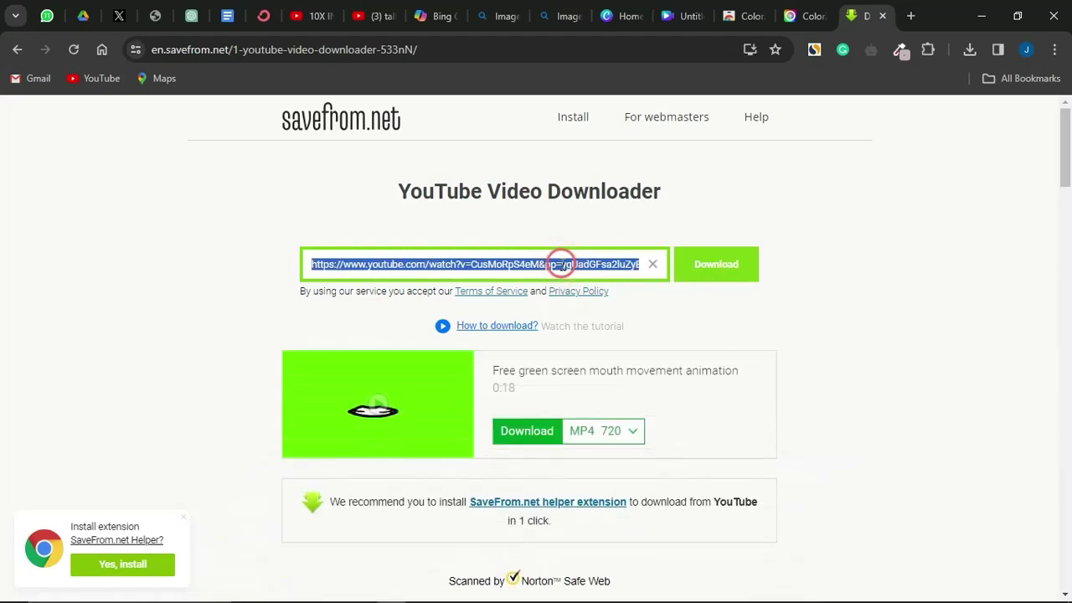
click(528, 432)
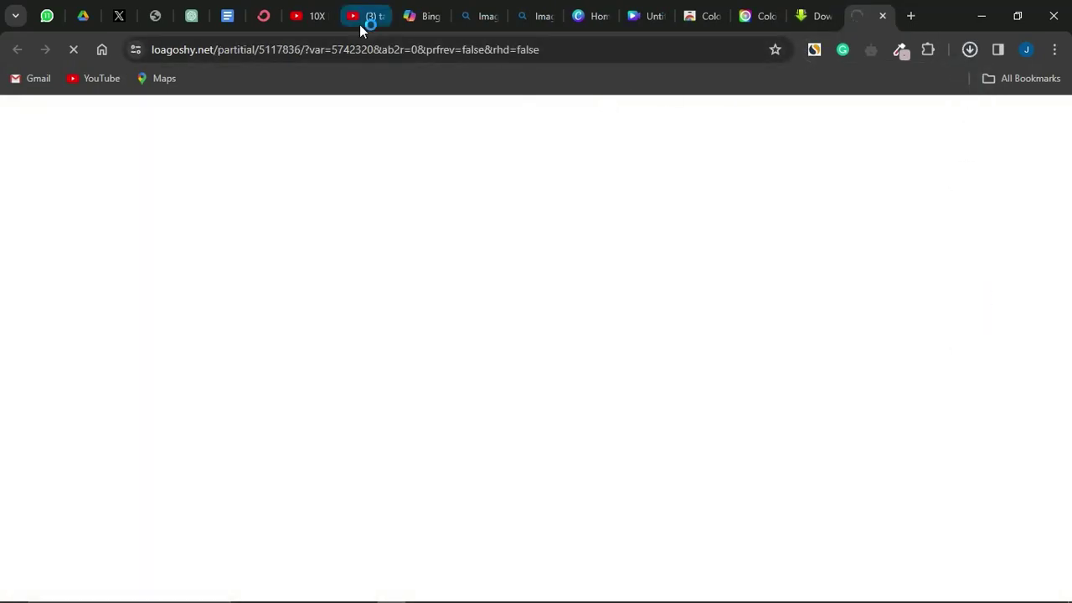
Return to the Canva design, upload the "Free green screen mouth movement animation" video, and add it to the scene.
click(645, 15)
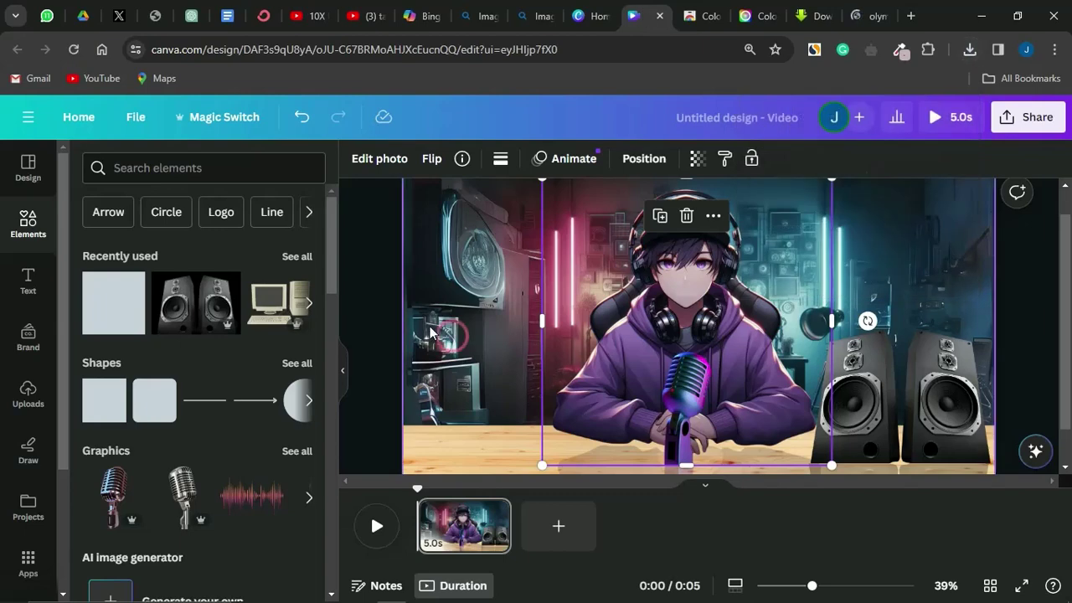
click(11, 414)
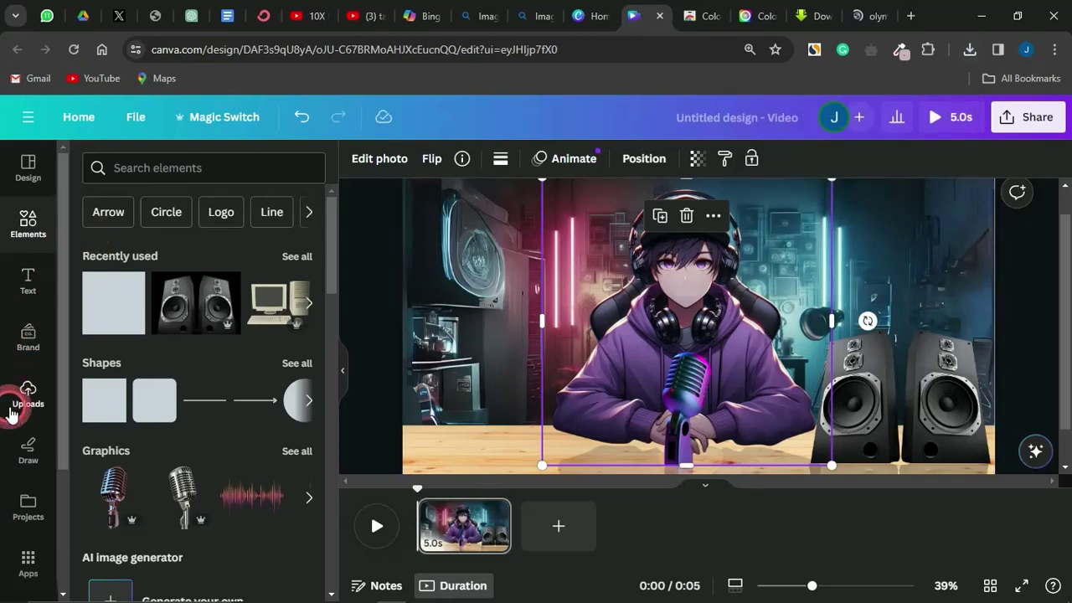
click(163, 215)
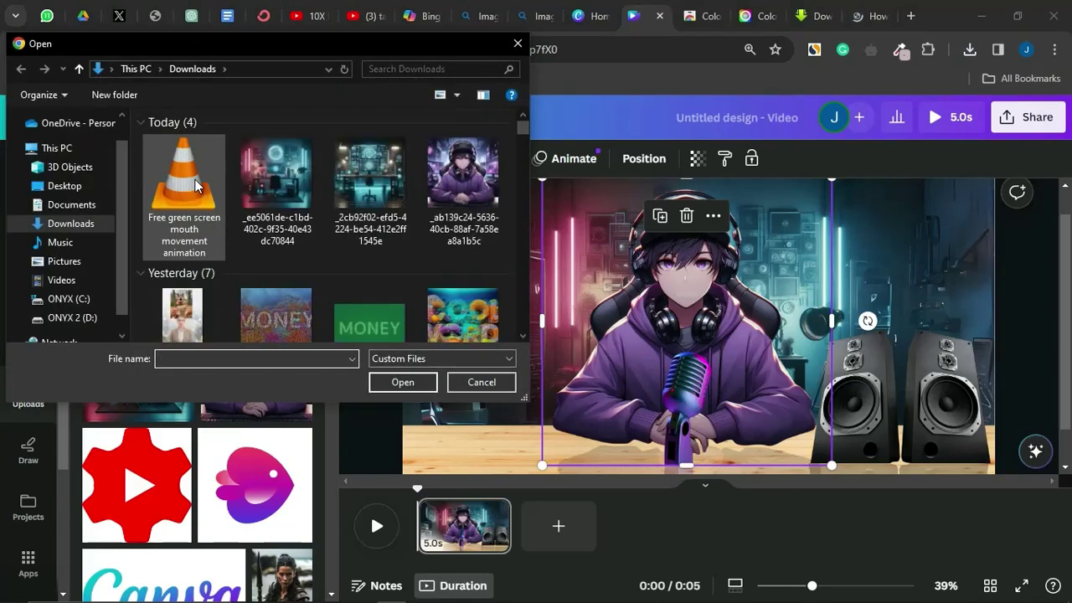
double_click(195, 179)
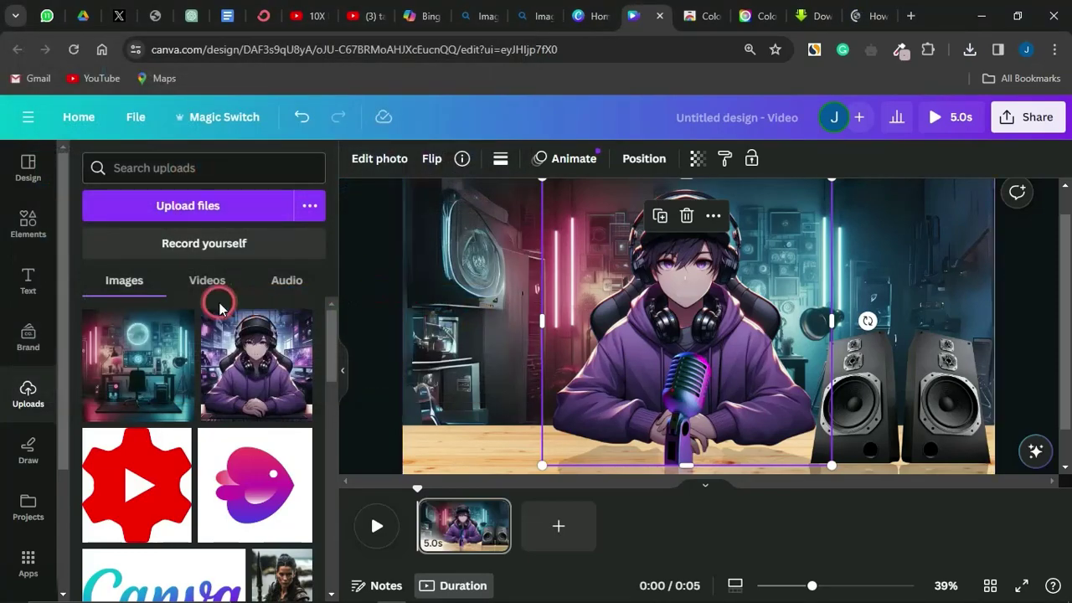
click(217, 303)
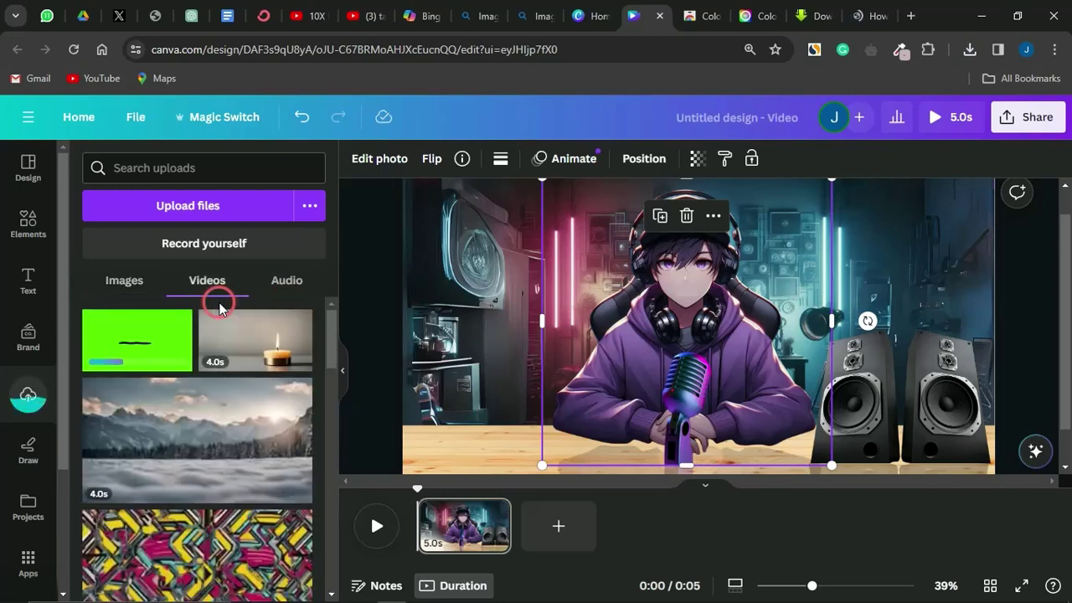
click(135, 337)
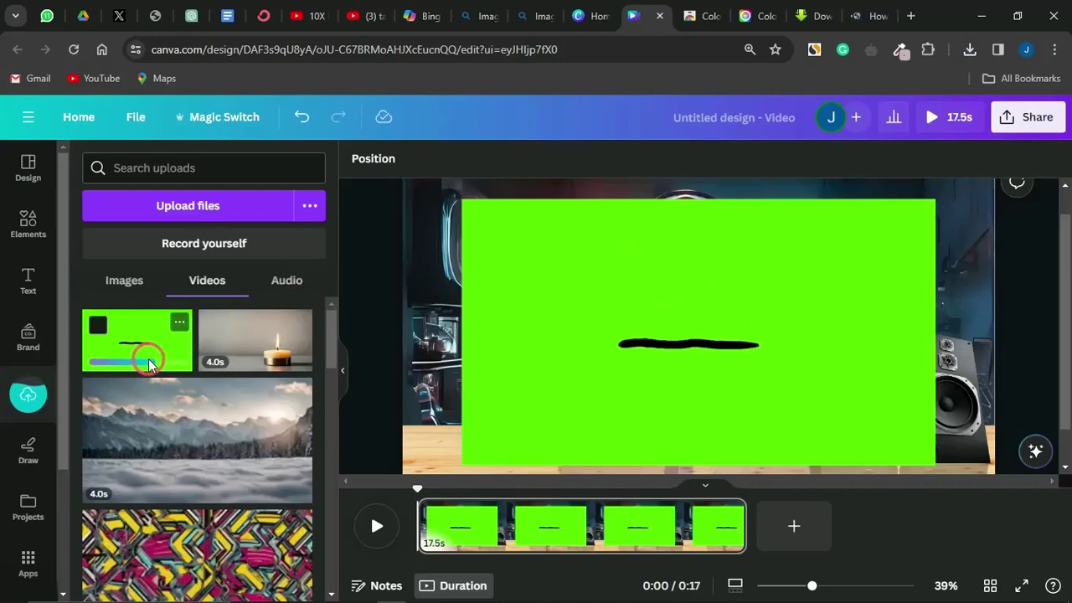
Remove the green background from the mouth animation video with Background Remover.
click(787, 466)
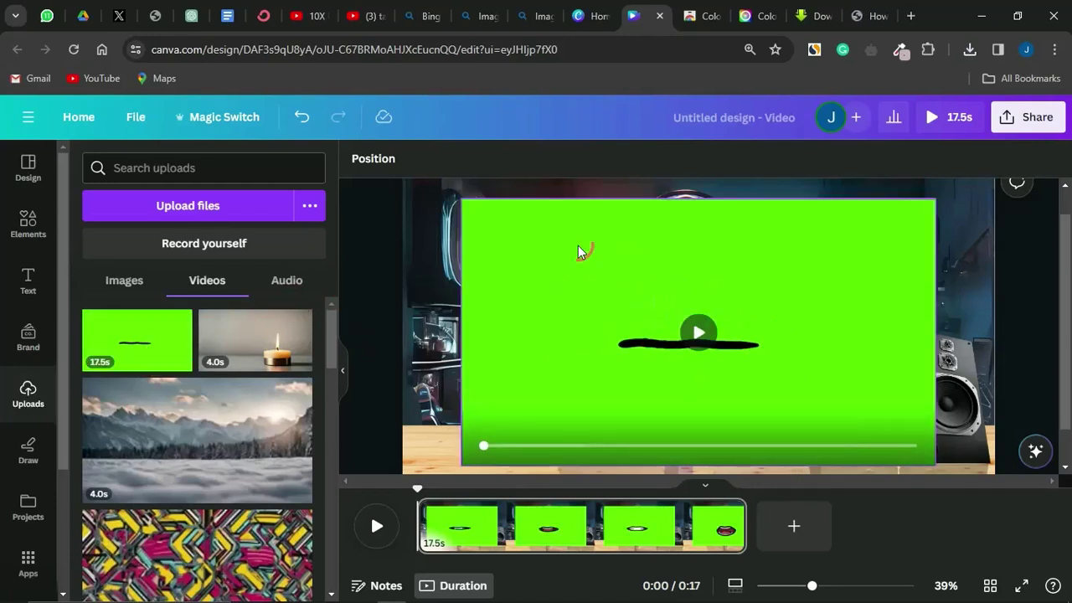
click(507, 194)
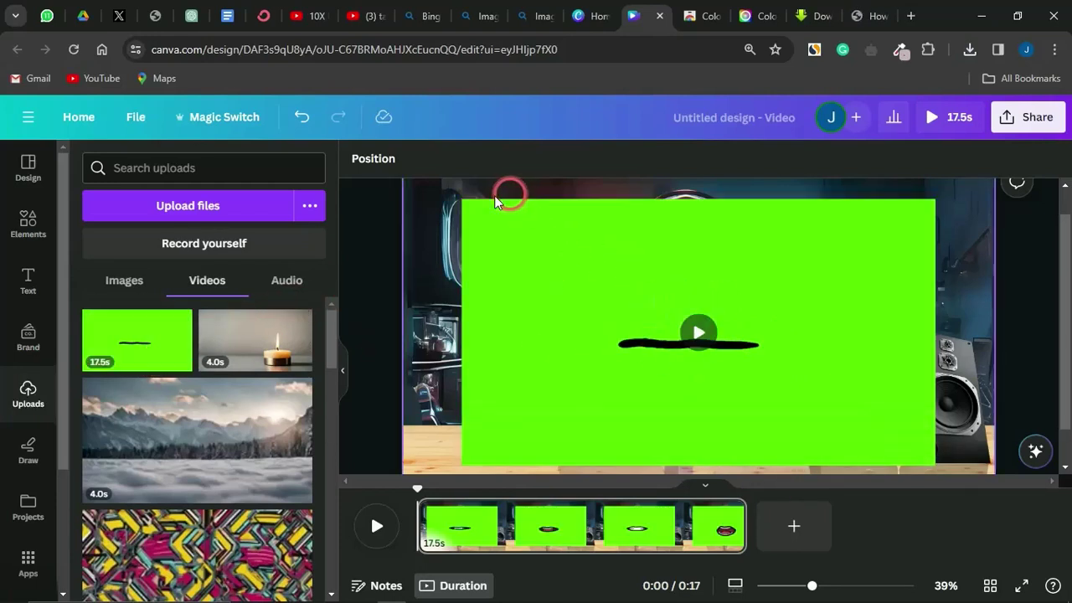
click(536, 305)
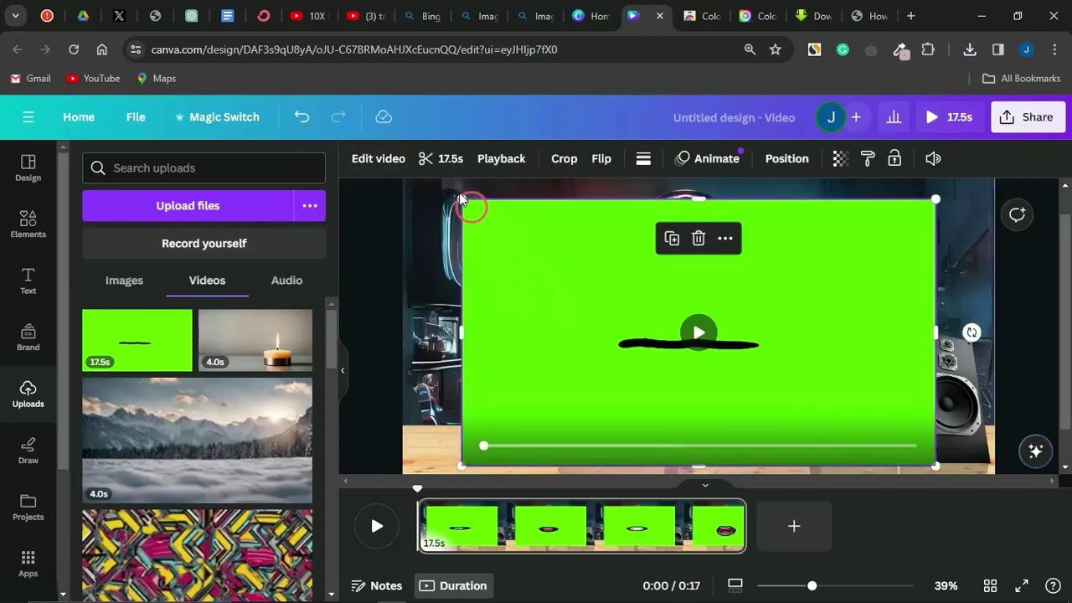
click(381, 156)
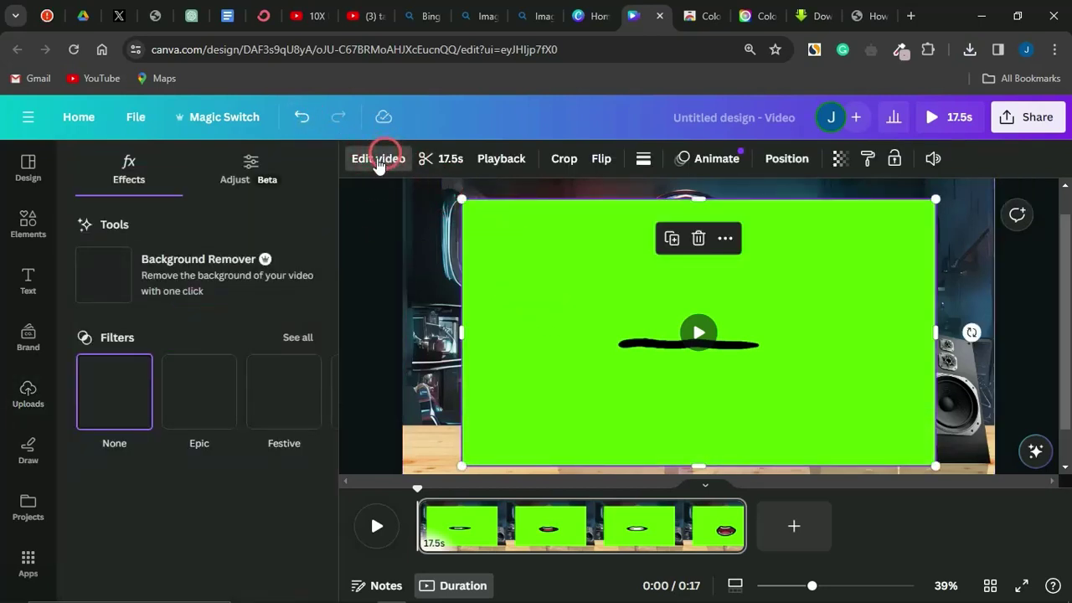
click(178, 277)
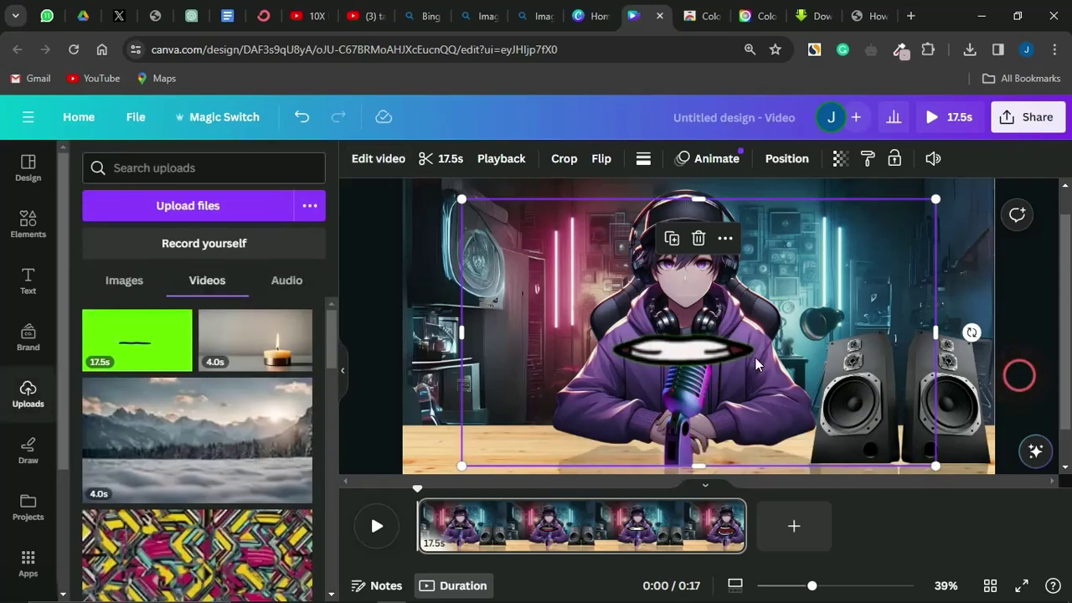
Scale down the mouth animation and place it on the character's face where the covered mouth was.
drag(936, 466, 891, 425)
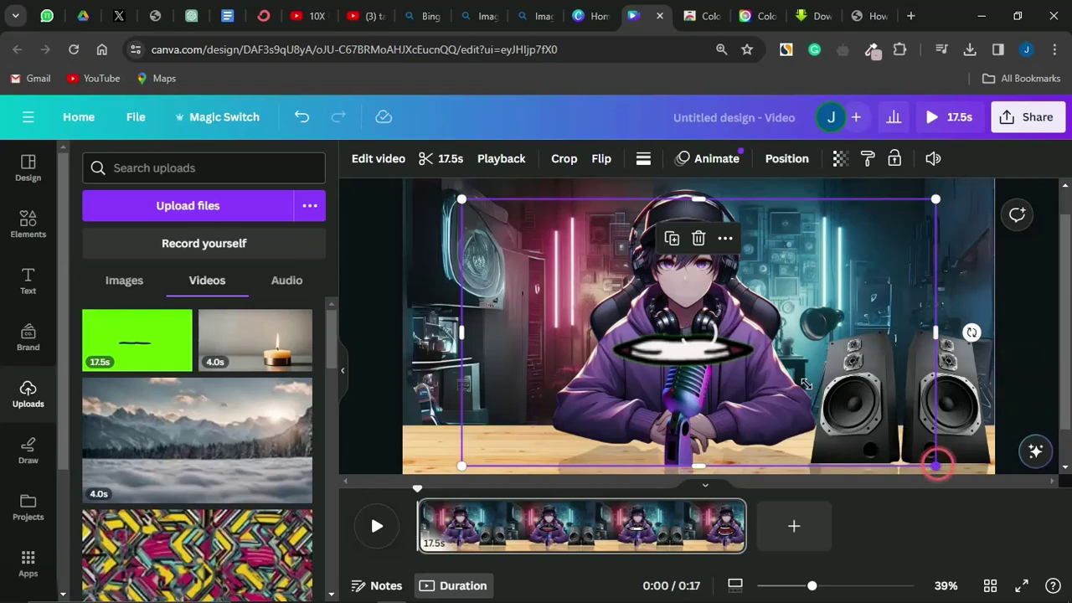
drag(873, 423, 688, 293)
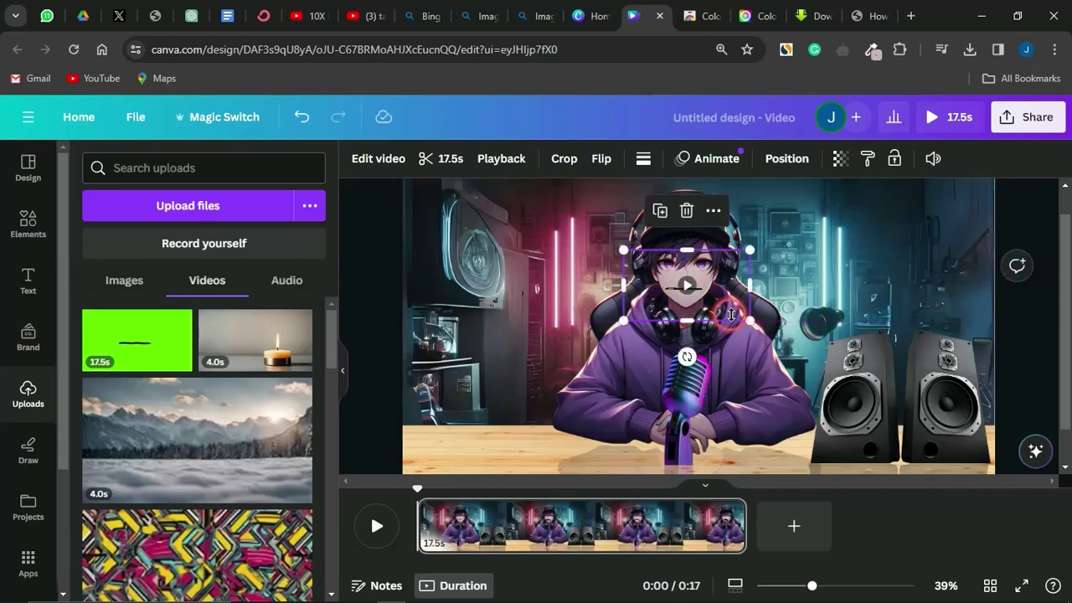
drag(748, 318, 687, 292)
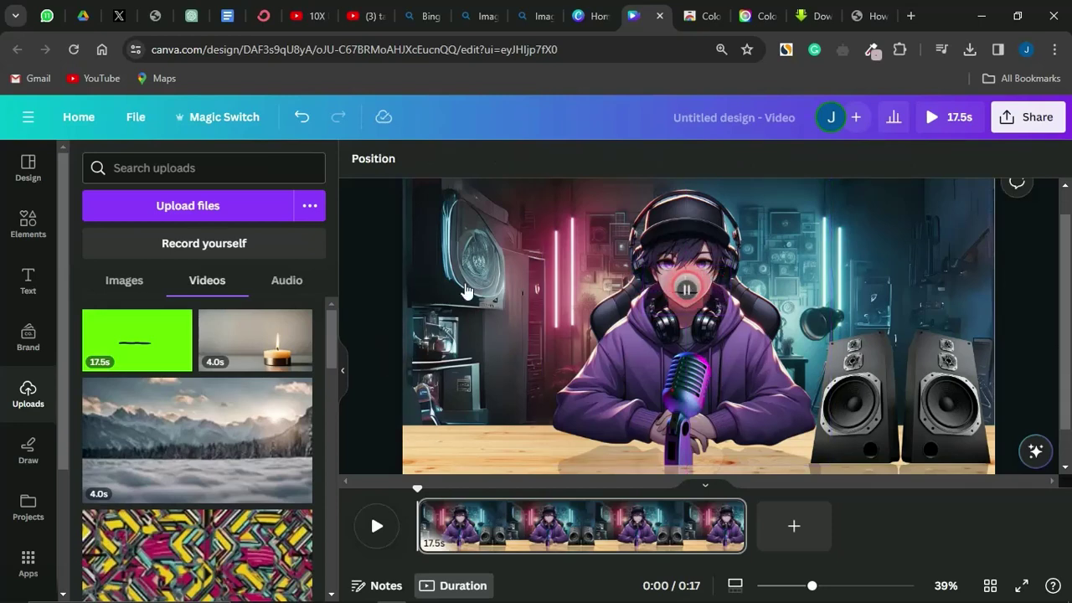
Play the scene to preview the mouth animation on the character.
click(373, 278)
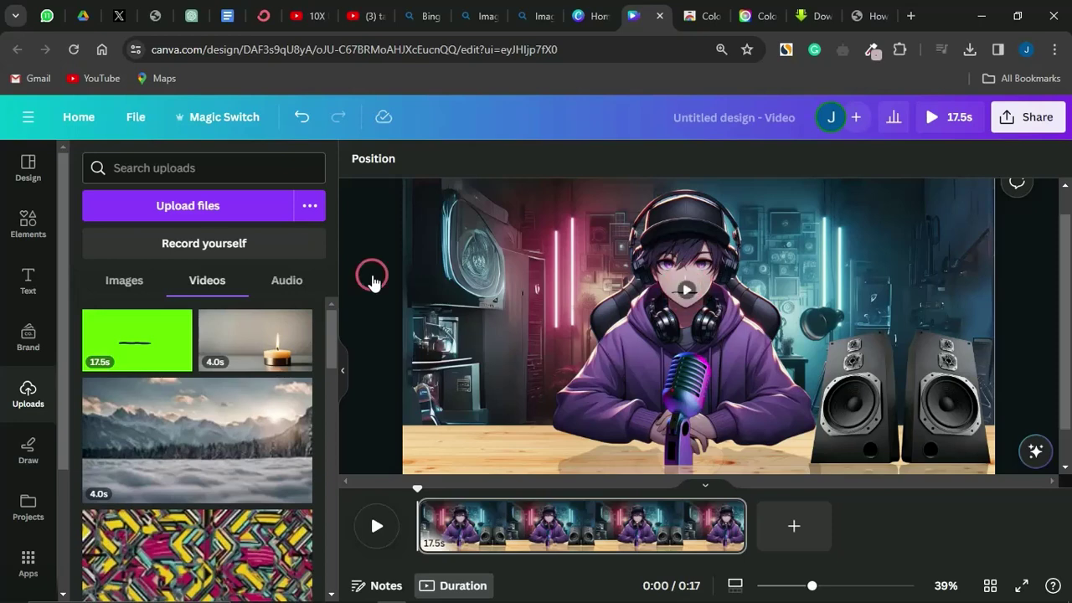
click(690, 289)
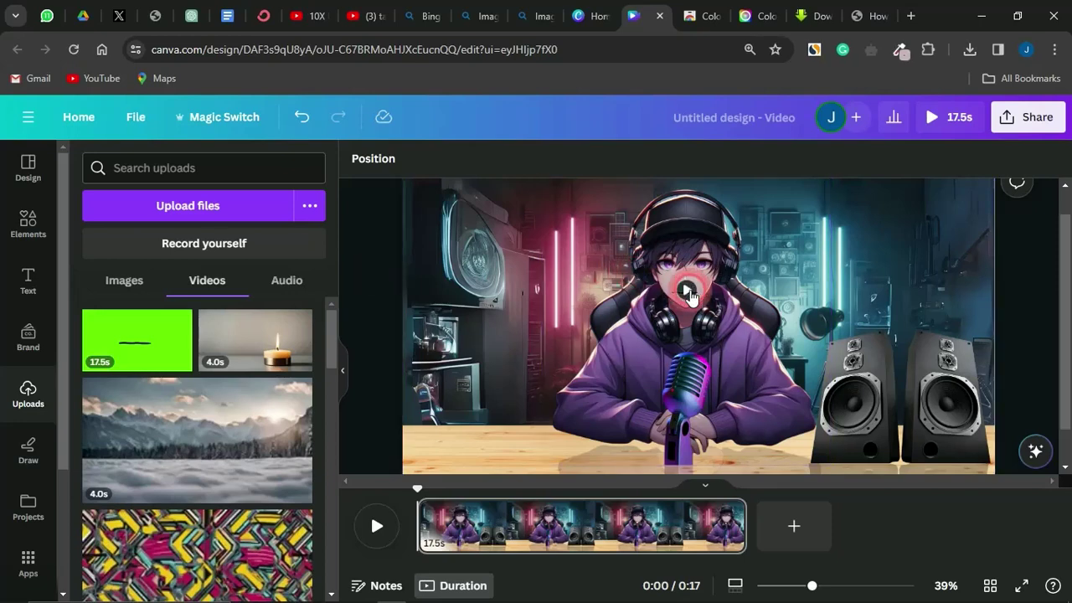
click(375, 528)
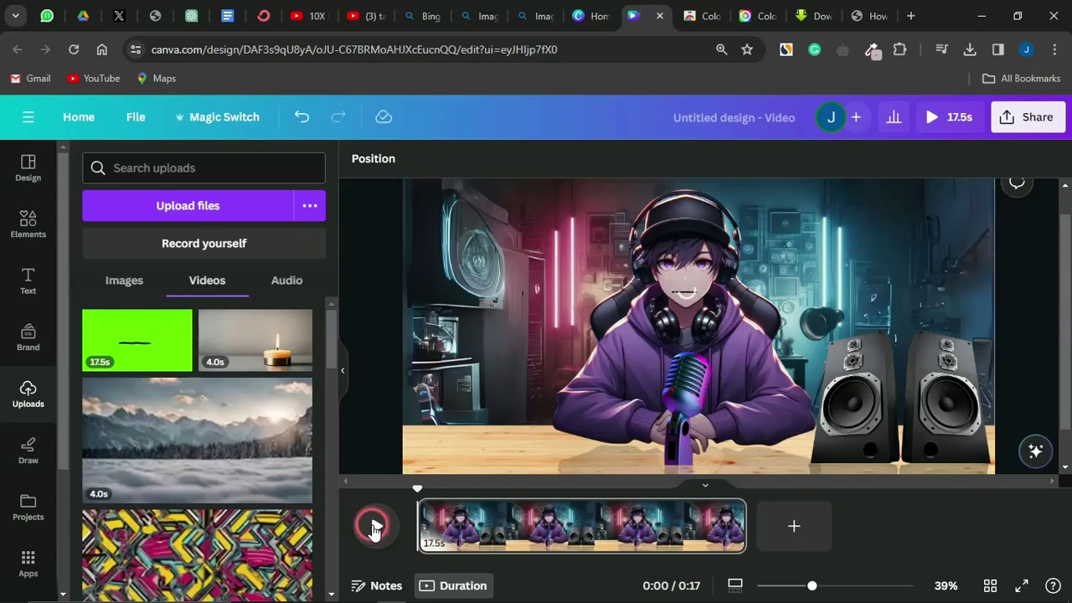
click(675, 278)
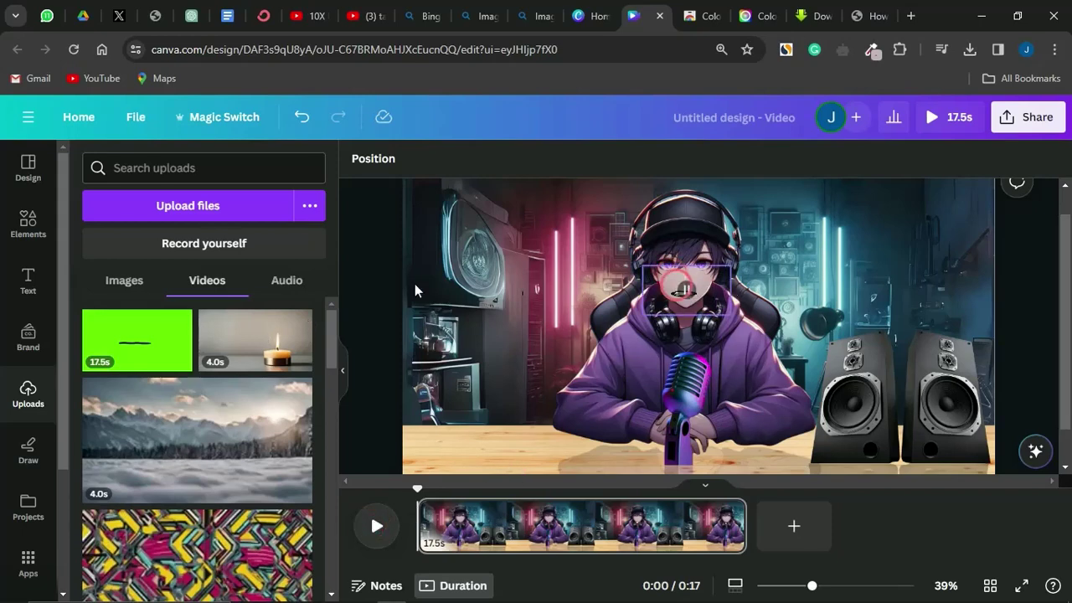
click(612, 280)
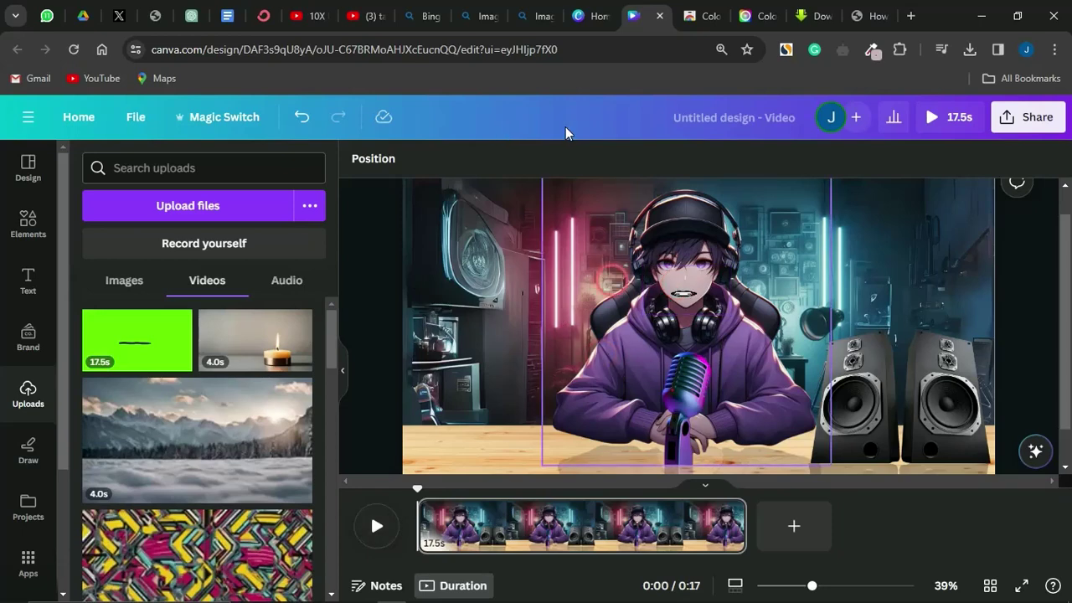
Switch to the YouTube results for "talking mouth green screen" and look through the alternative mouth animations, including the Shorts.
click(373, 10)
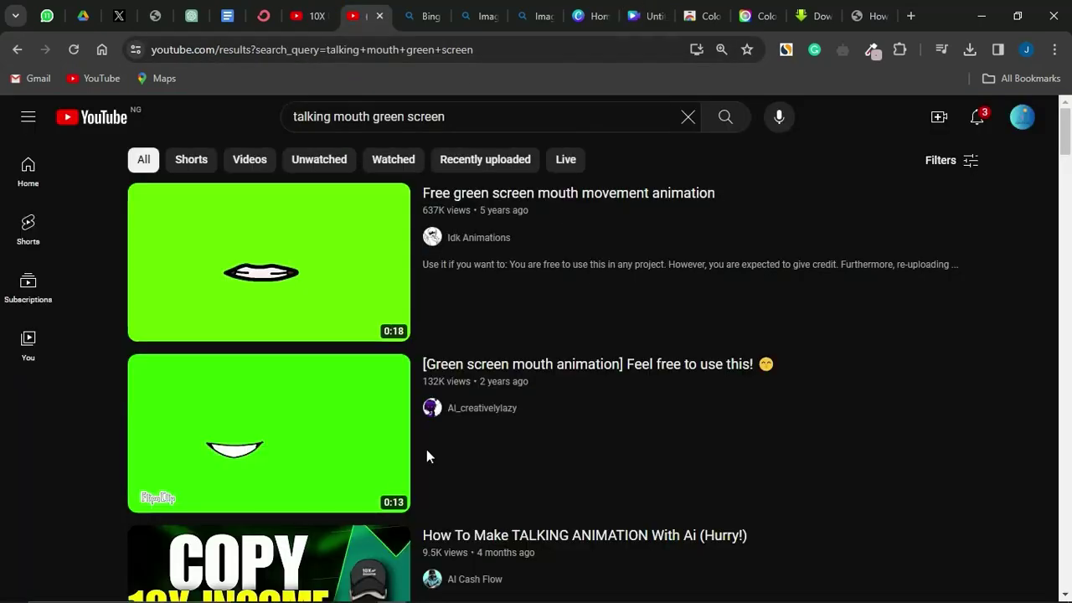
scroll(394, 495, down, 6)
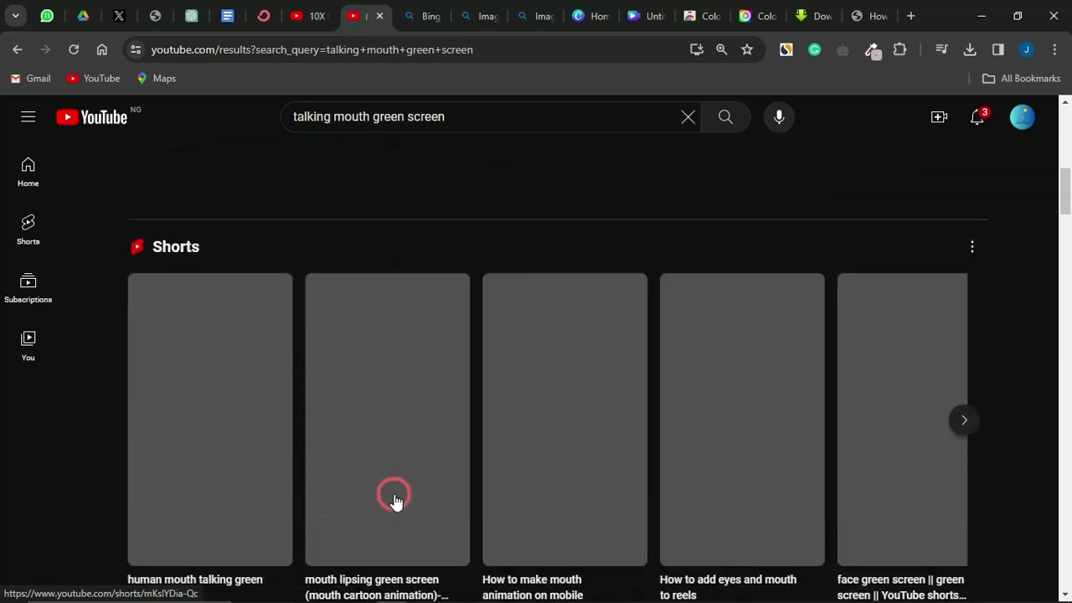
scroll(395, 500, up, 4)
scroll(395, 500, down, 4)
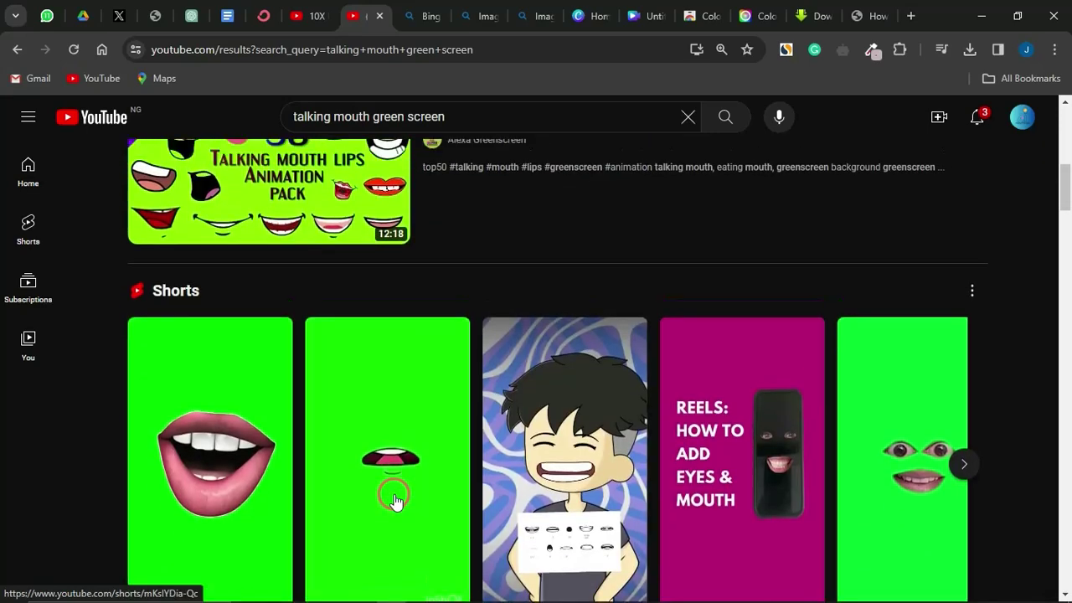
scroll(394, 500, up, 5)
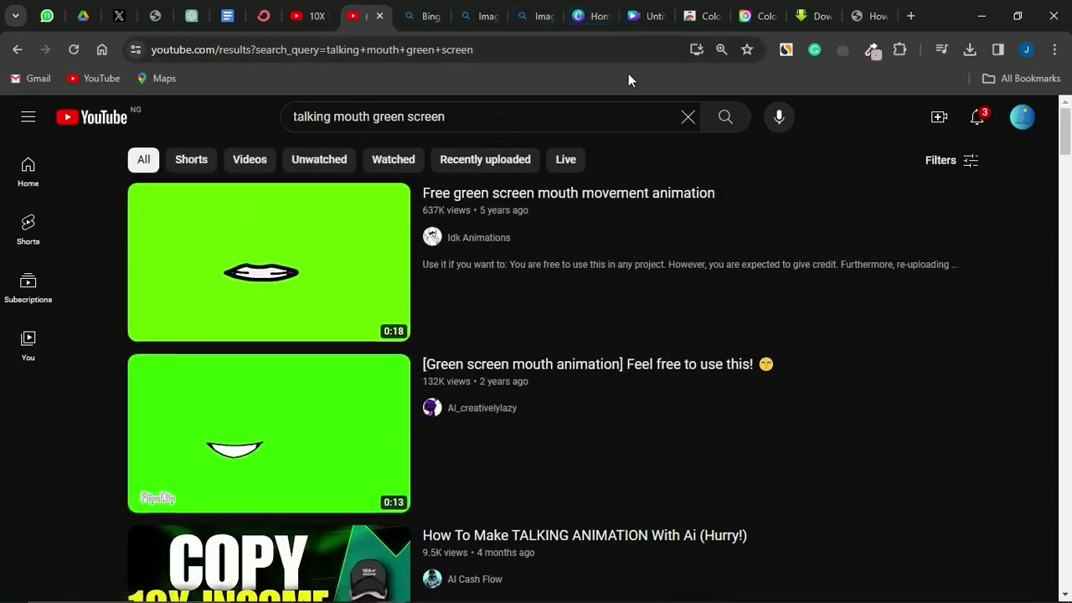
Return to the Canva design and replay the scene to check the character's talking mouth.
click(643, 12)
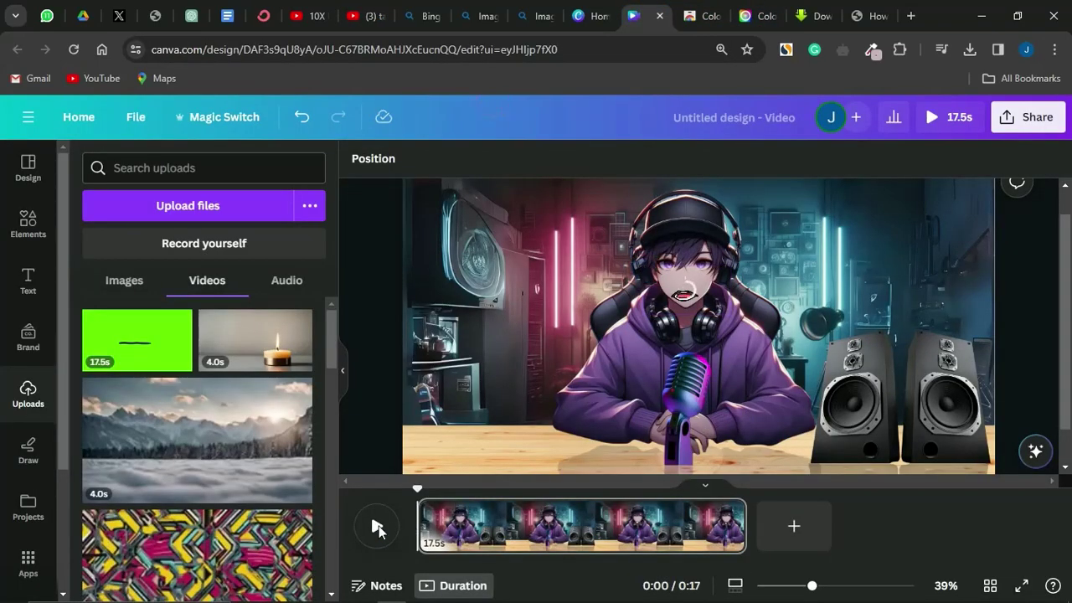
click(375, 527)
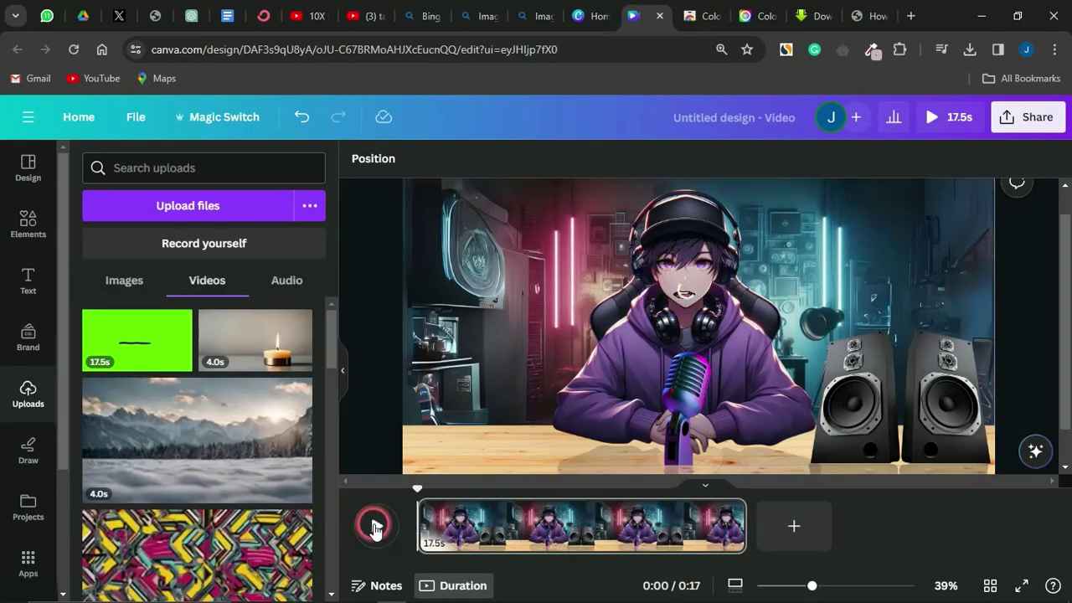